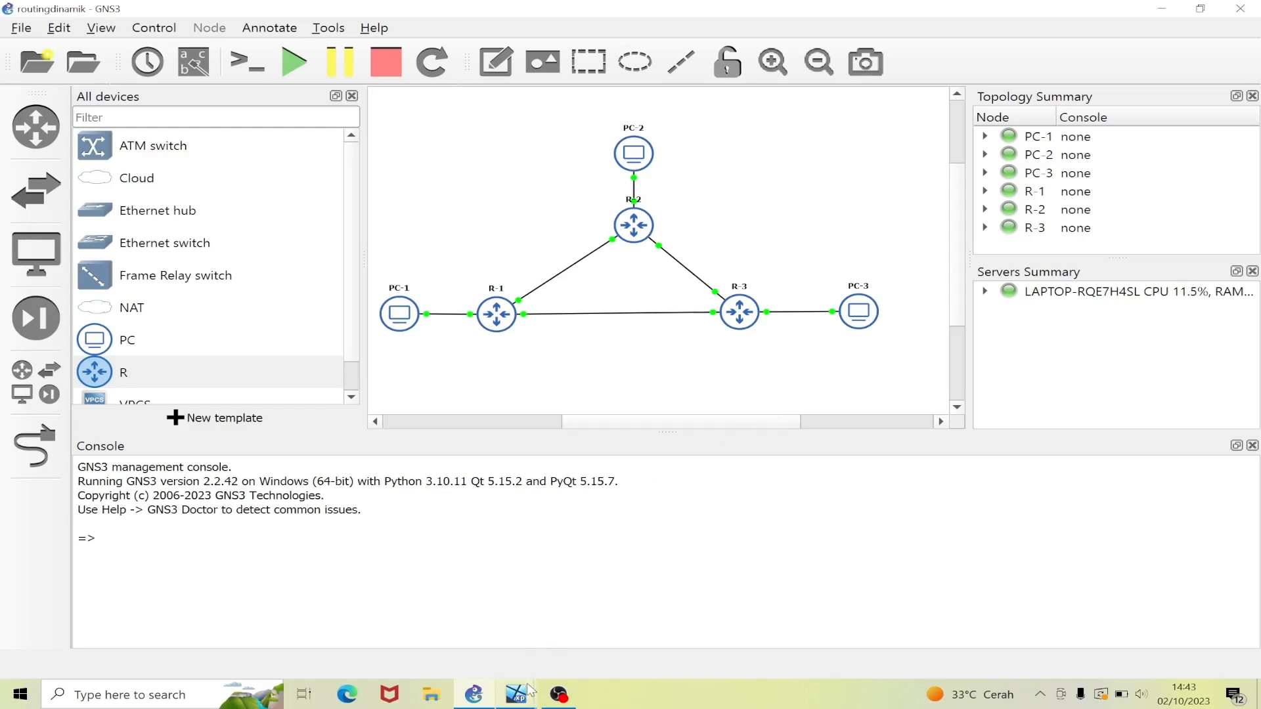
Switch to the PC-1 virtual machine and review the static IP address, subnet mask and gateway in its TCP/IP properties
mouse_move(530, 695)
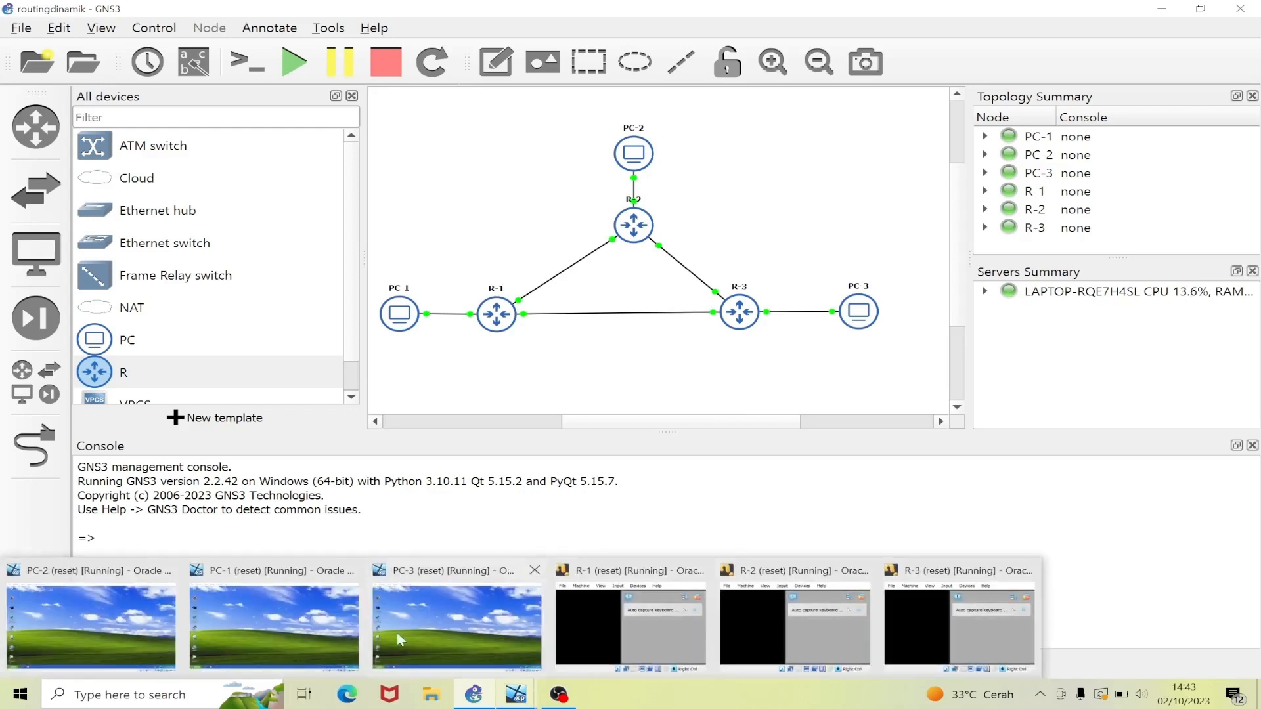
left_click(277, 617)
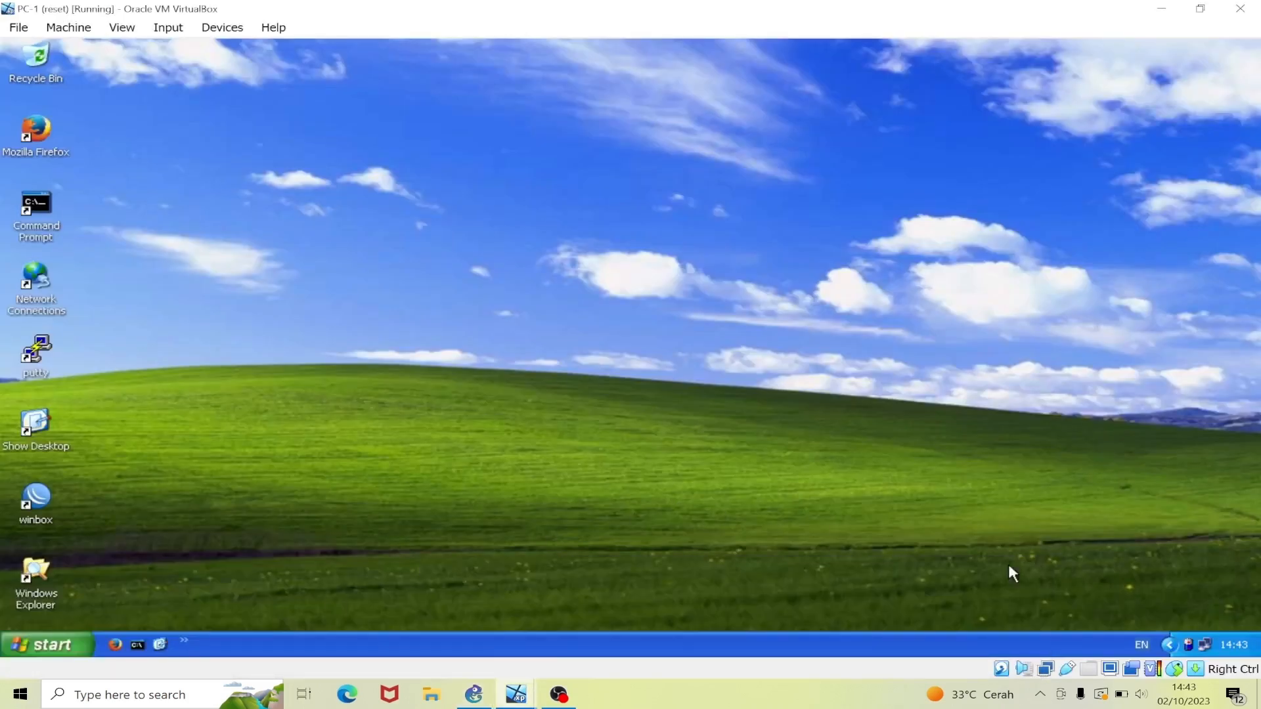
double_click(1206, 646)
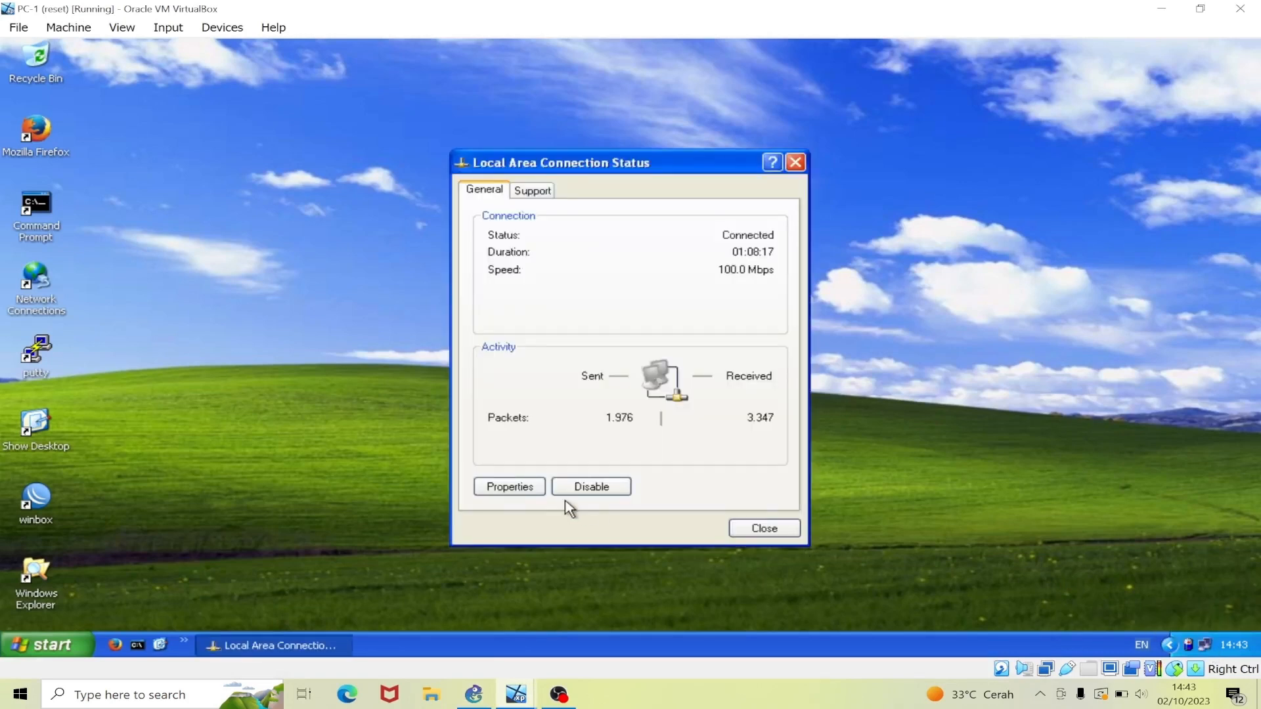
left_click(509, 487)
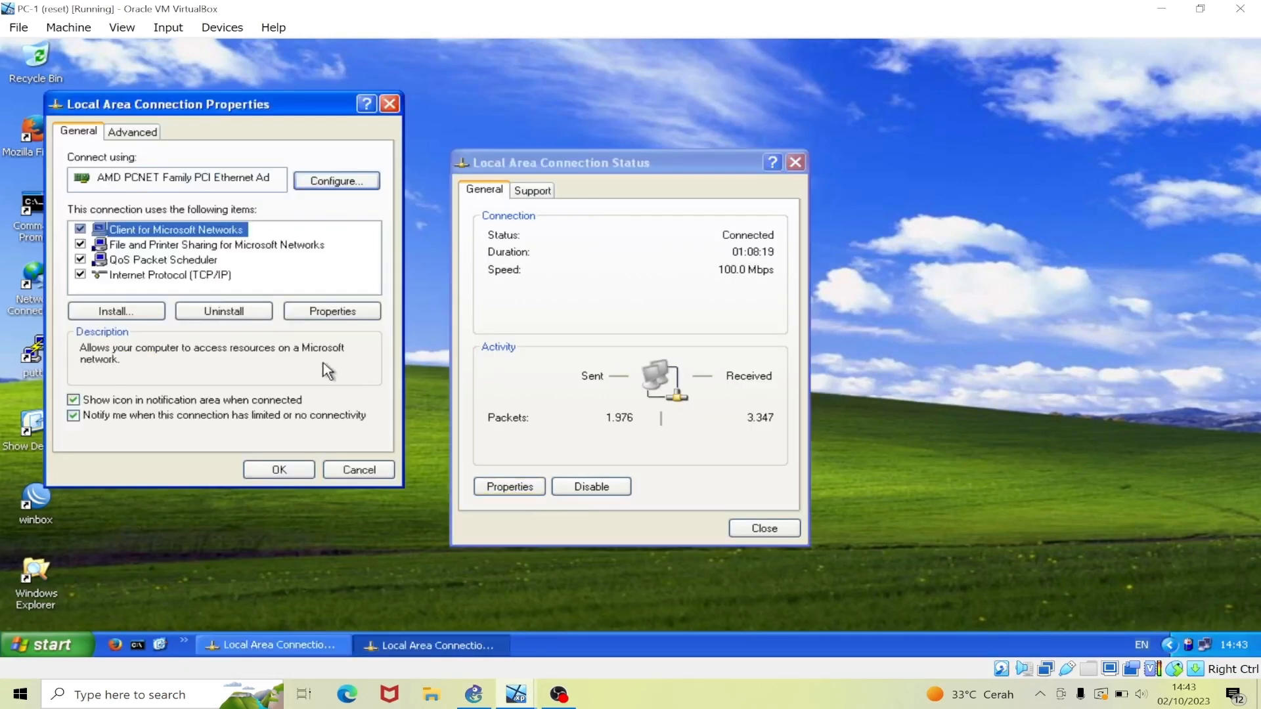
double_click(134, 276)
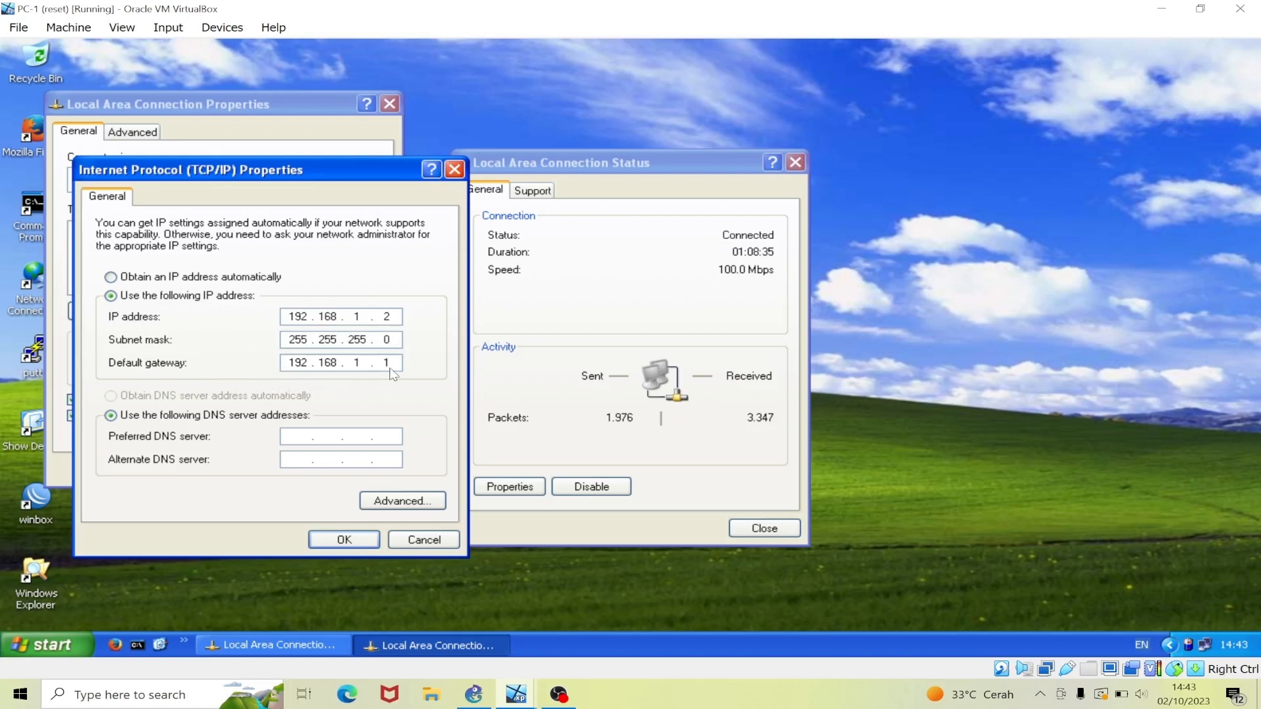
left_click(354, 543)
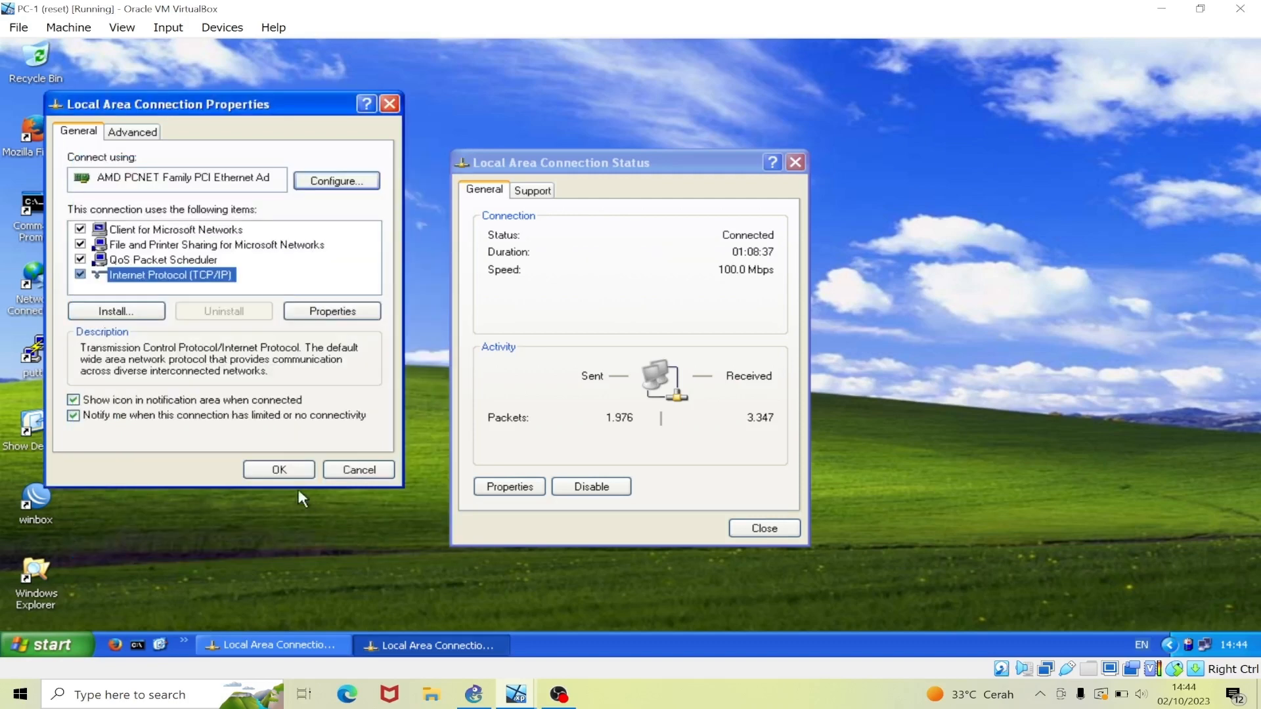
left_click(282, 469)
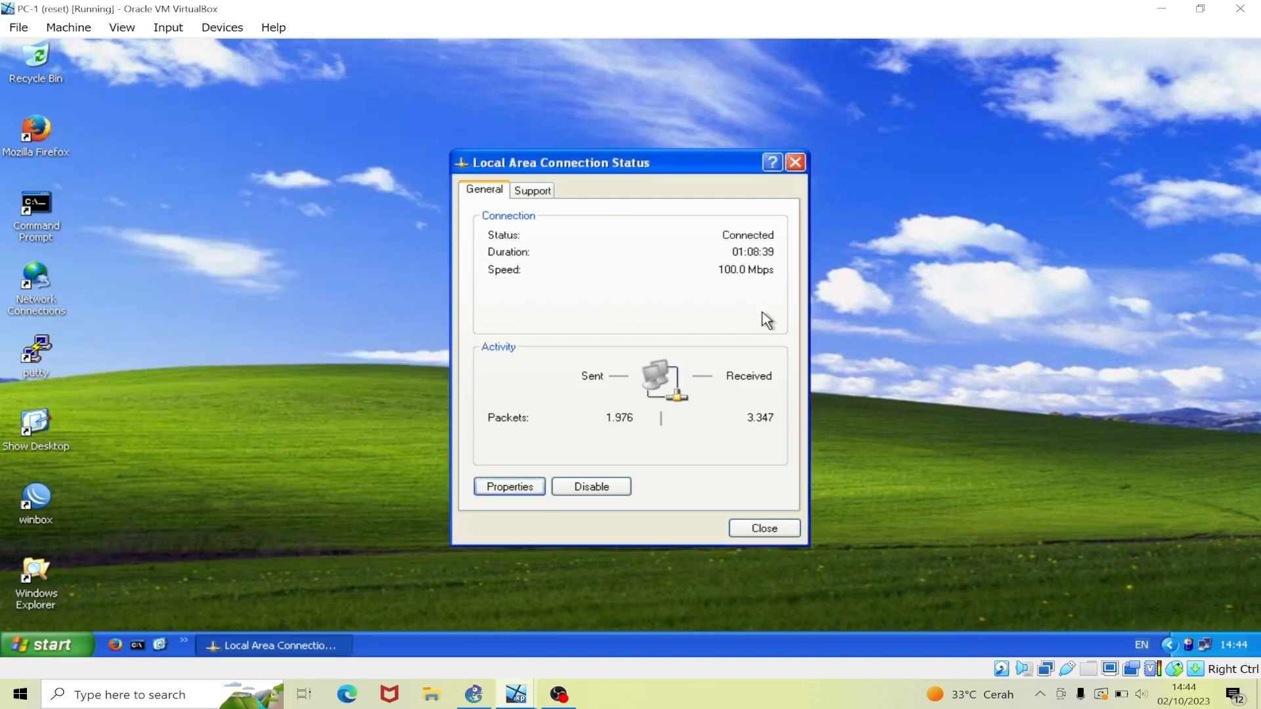
left_click(794, 162)
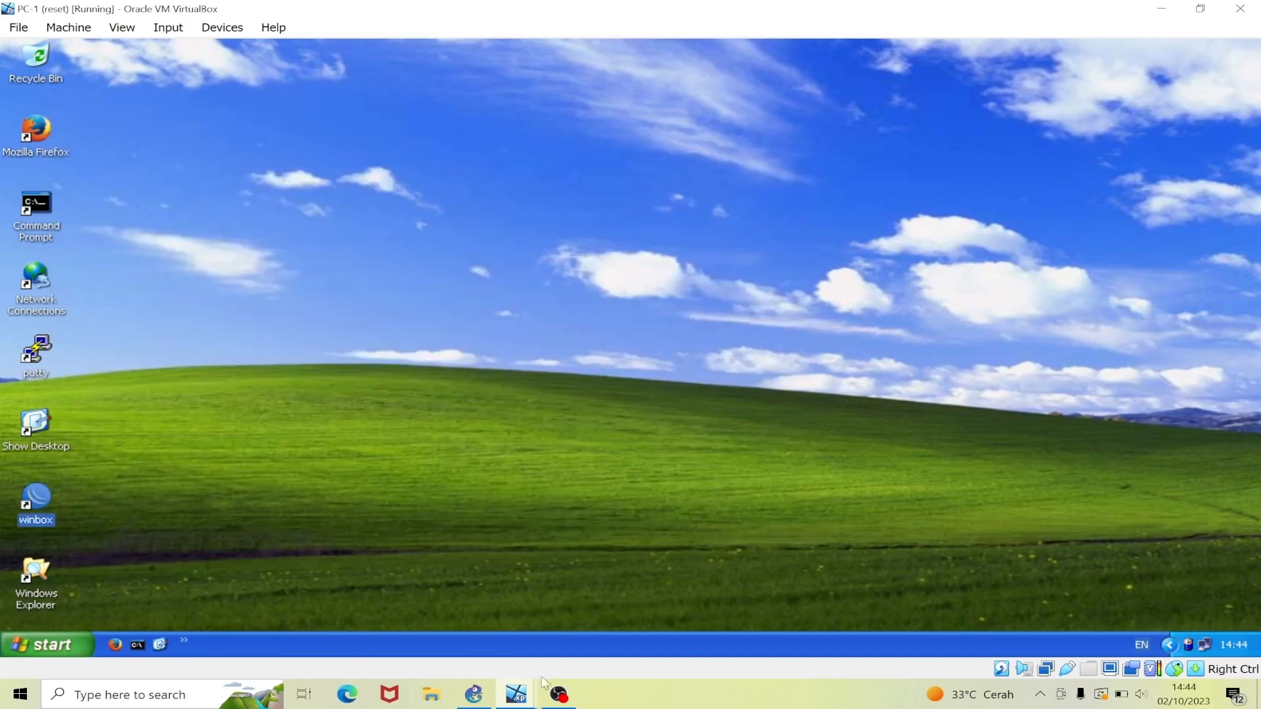
Switch to the PC-2 virtual machine and review the static IP address, subnet mask and gateway of its local area connection
mouse_move(516, 695)
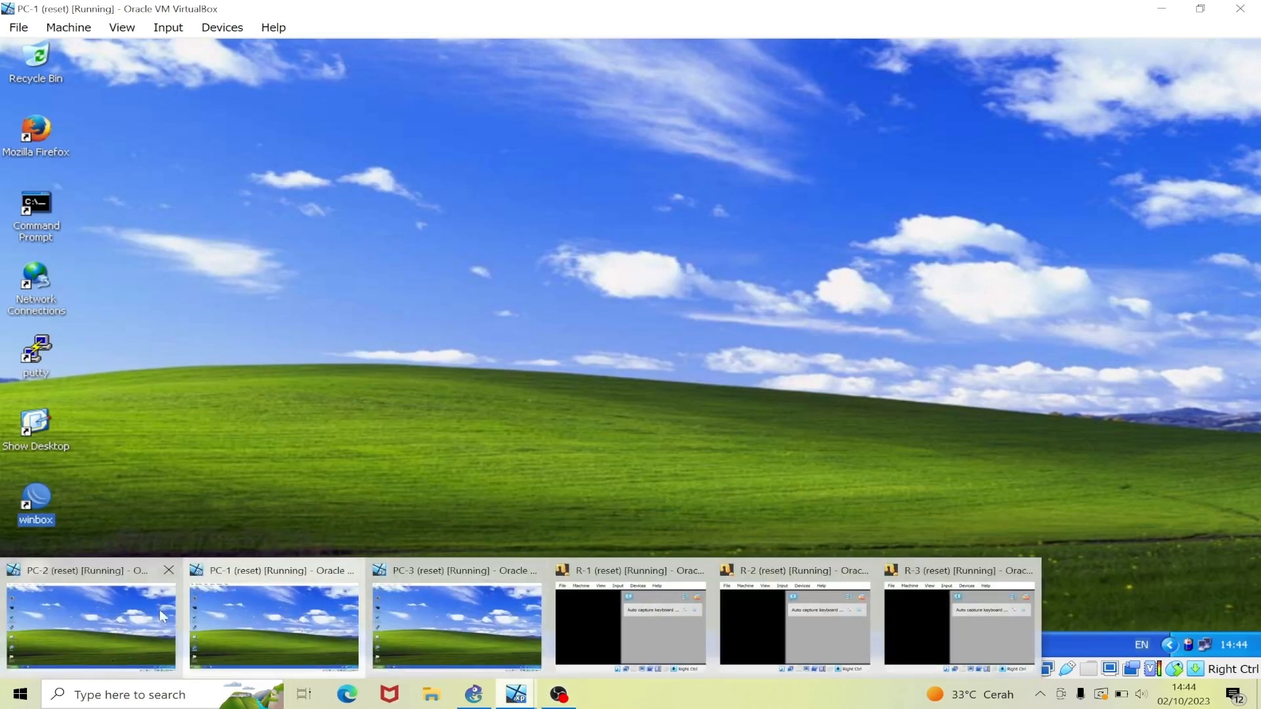
left_click(131, 610)
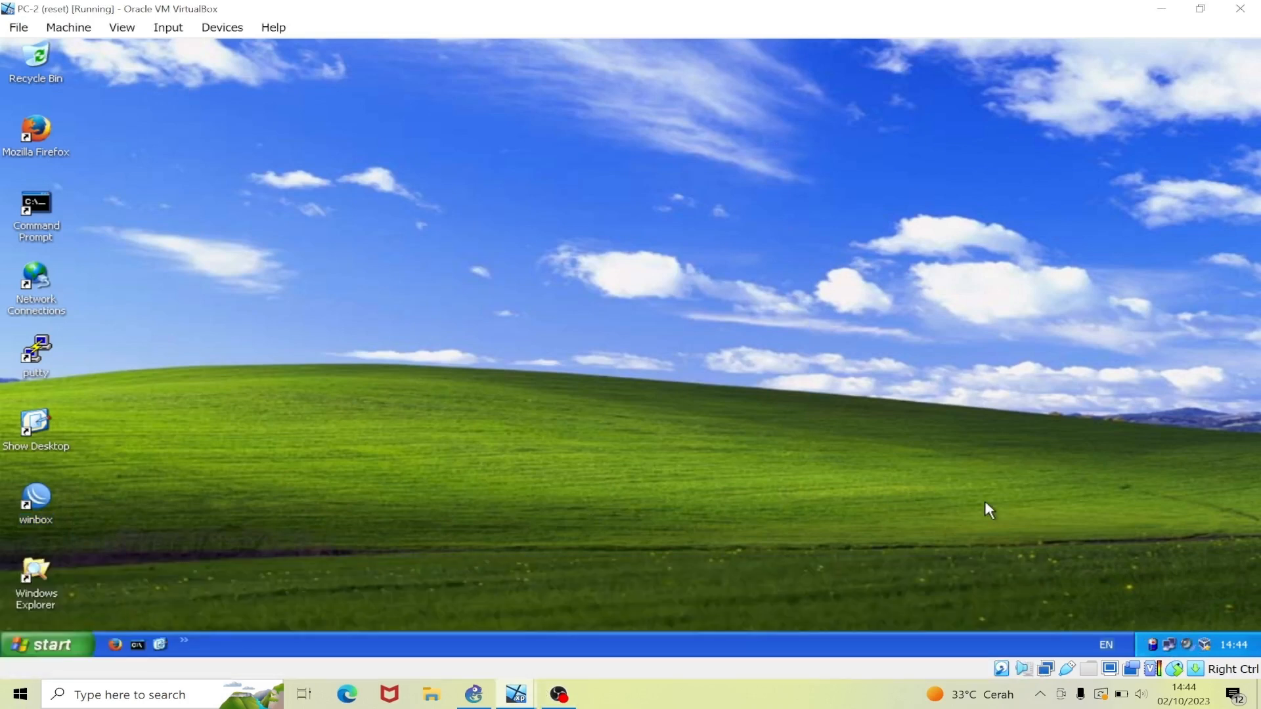
double_click(1172, 646)
left_click(509, 489)
double_click(244, 353)
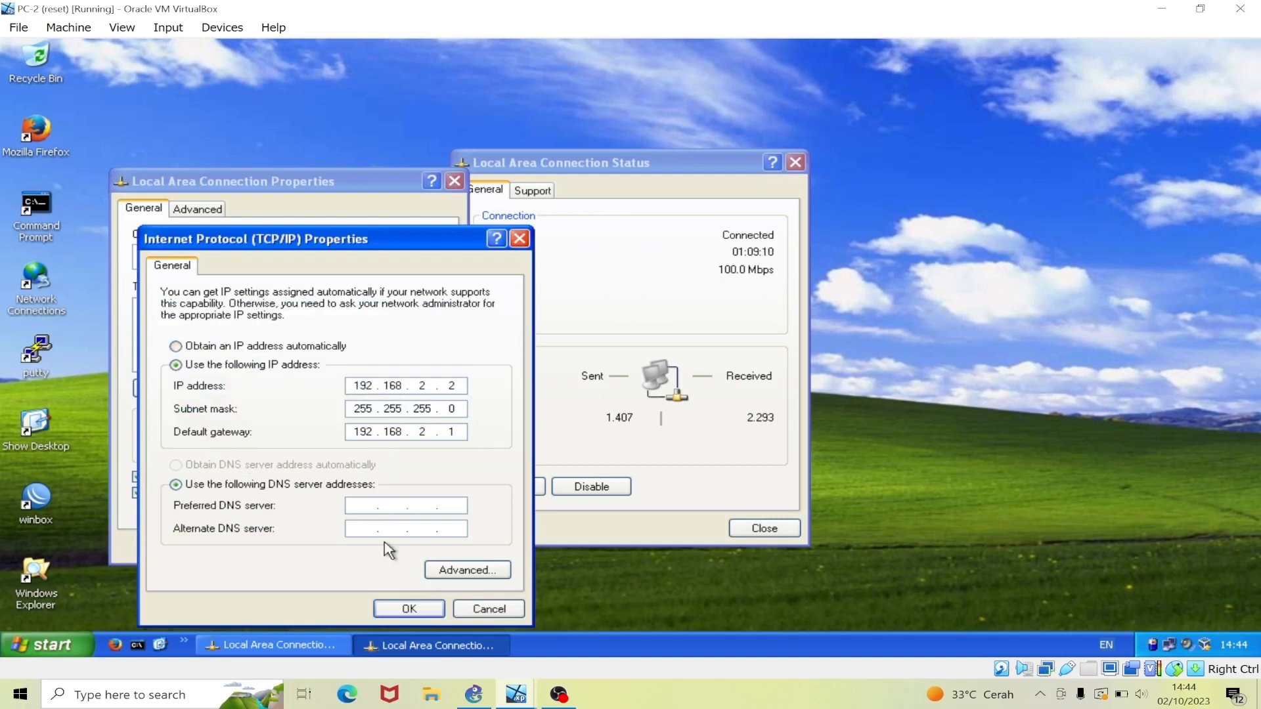
left_click(403, 609)
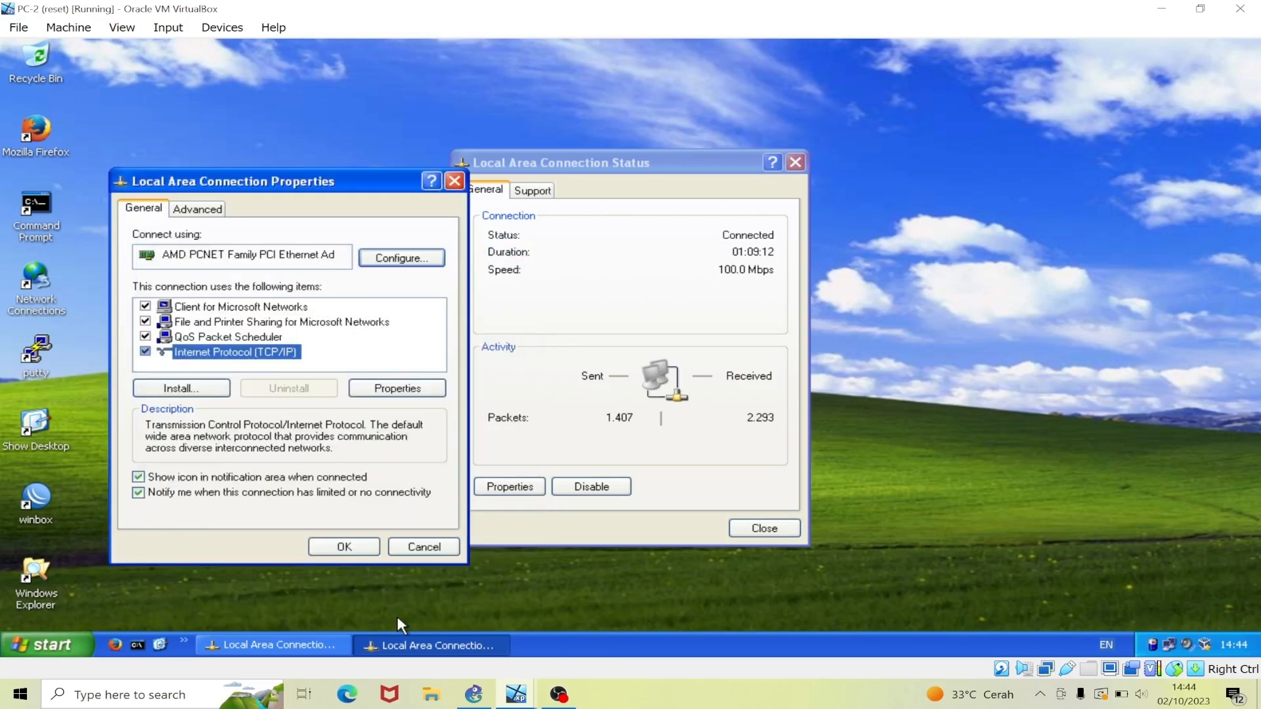
left_click(344, 547)
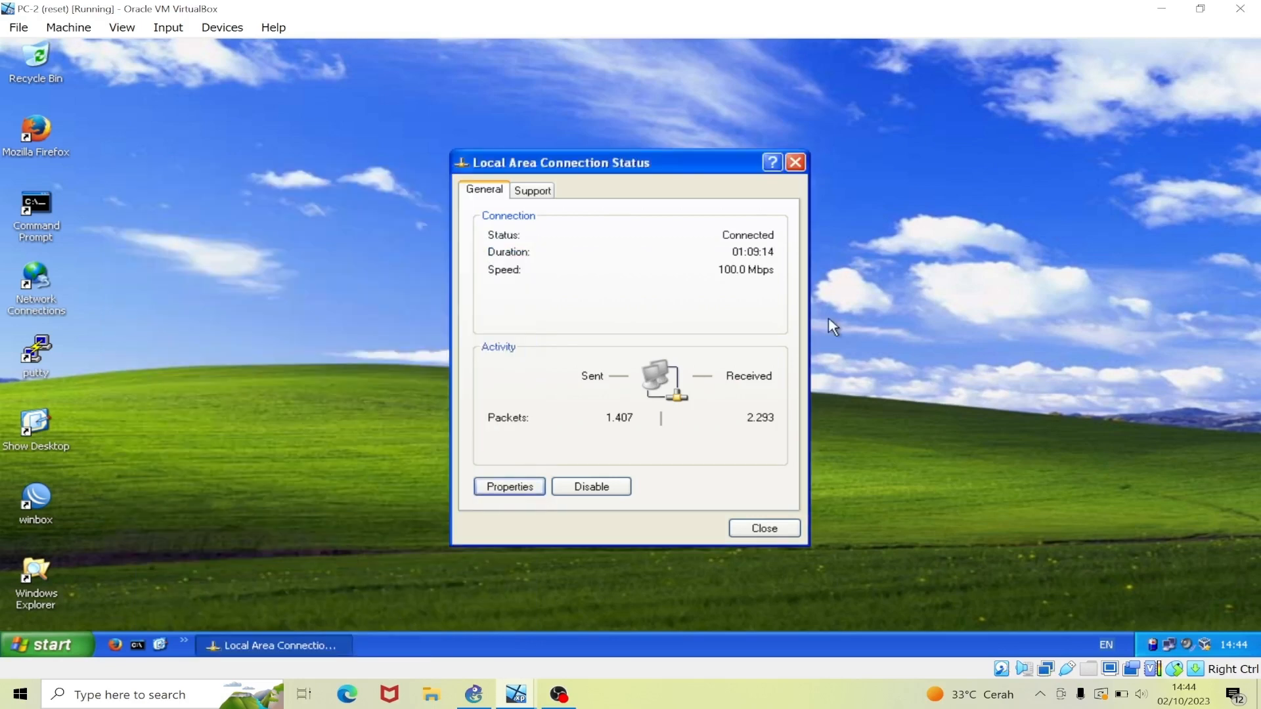
left_click(795, 162)
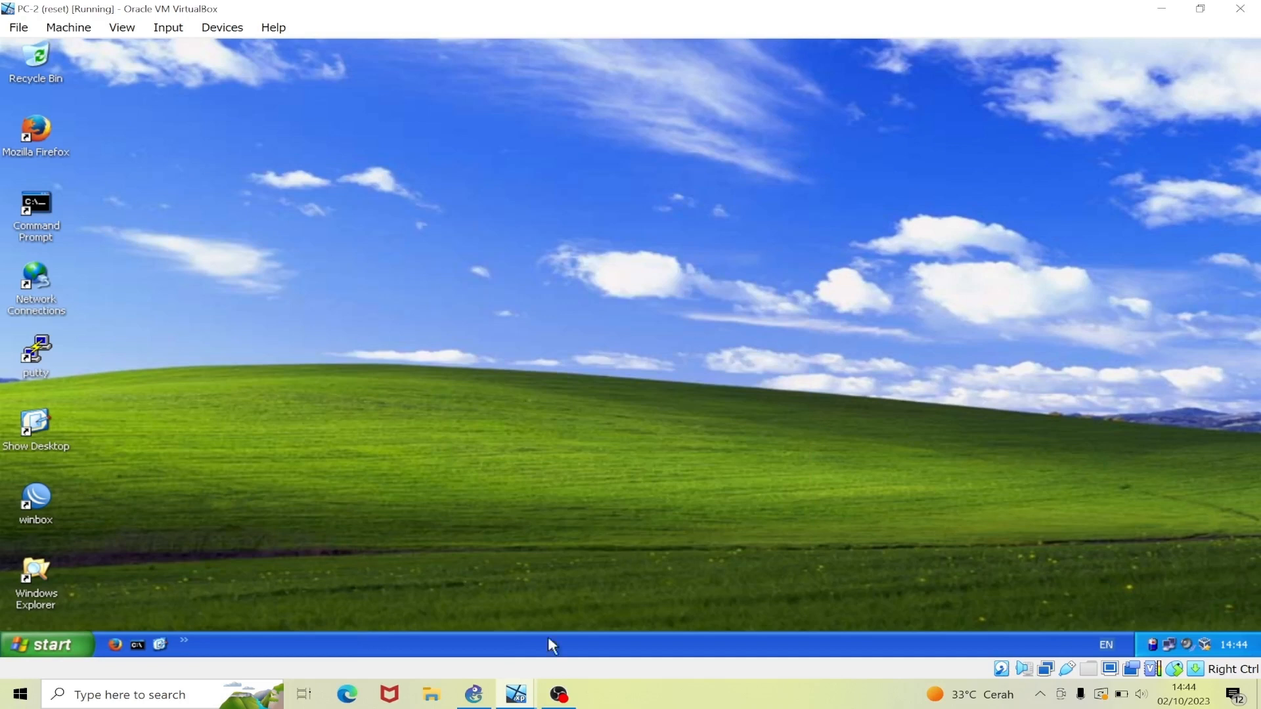
Switch to the PC-3 virtual machine and check the static IP address, subnet mask and gateway in its TCP/IP properties
mouse_move(505, 702)
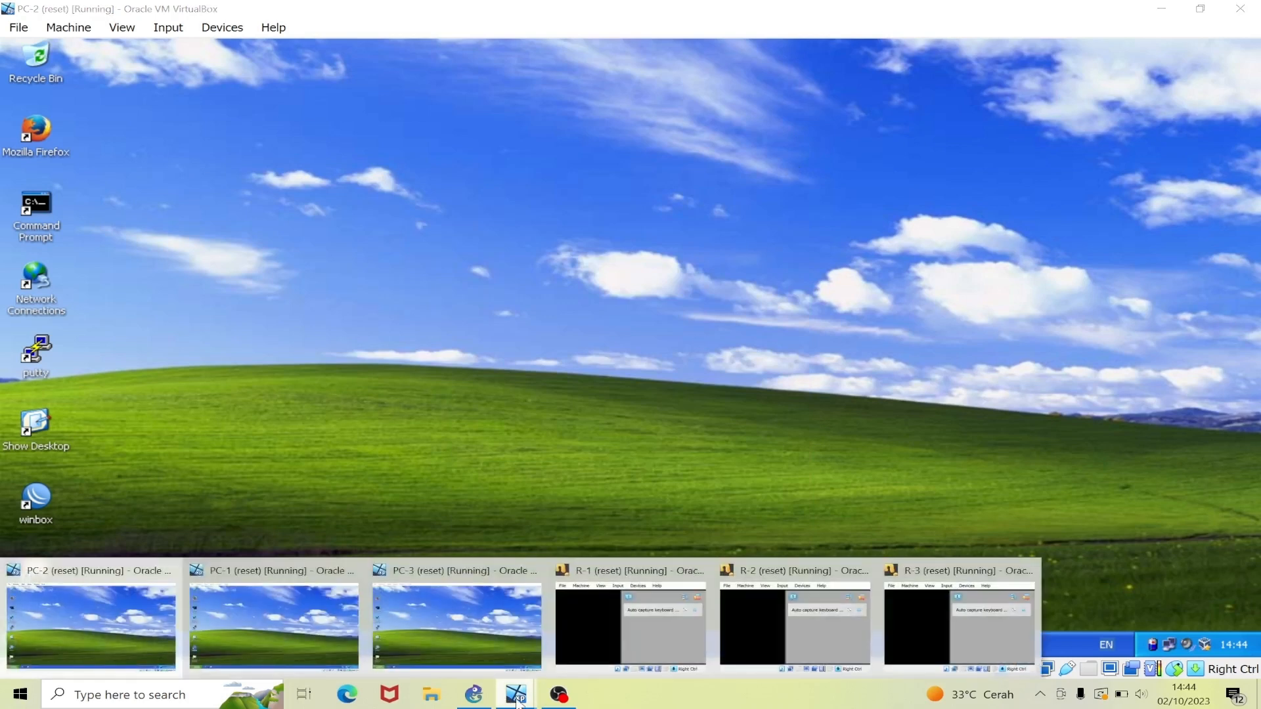
left_click(452, 629)
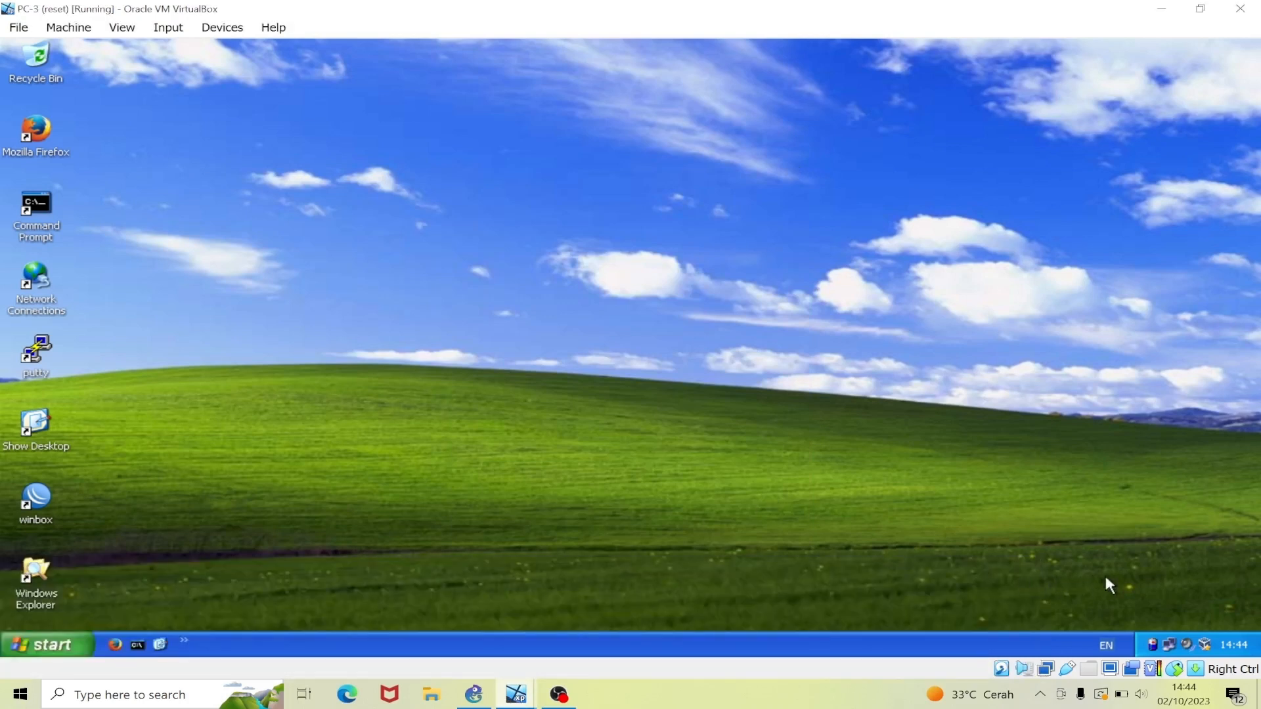
double_click(1167, 644)
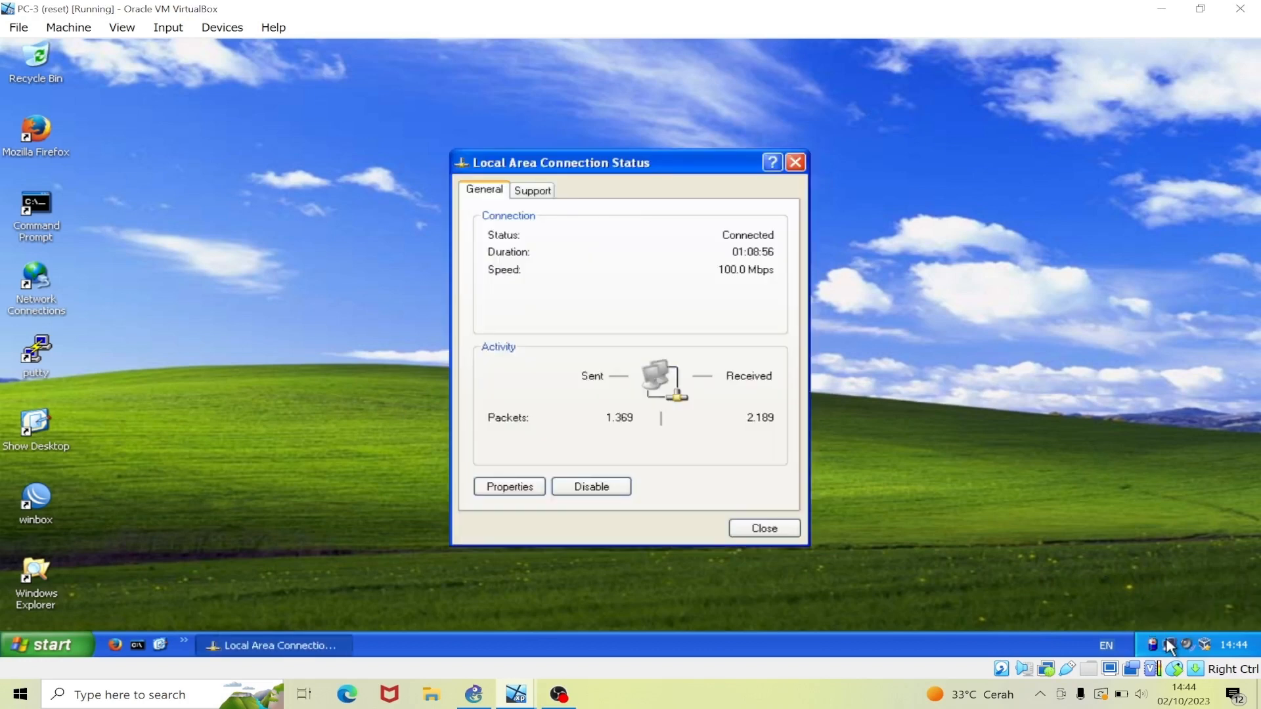
left_click(506, 488)
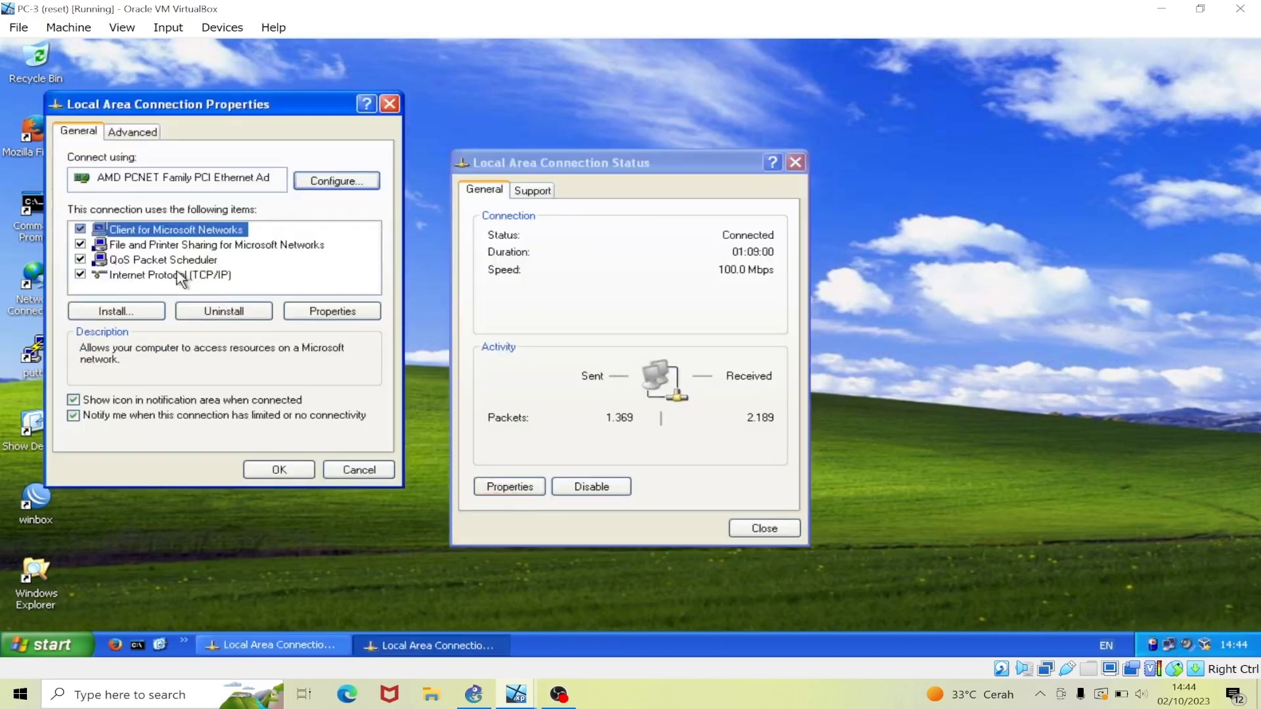
double_click(190, 276)
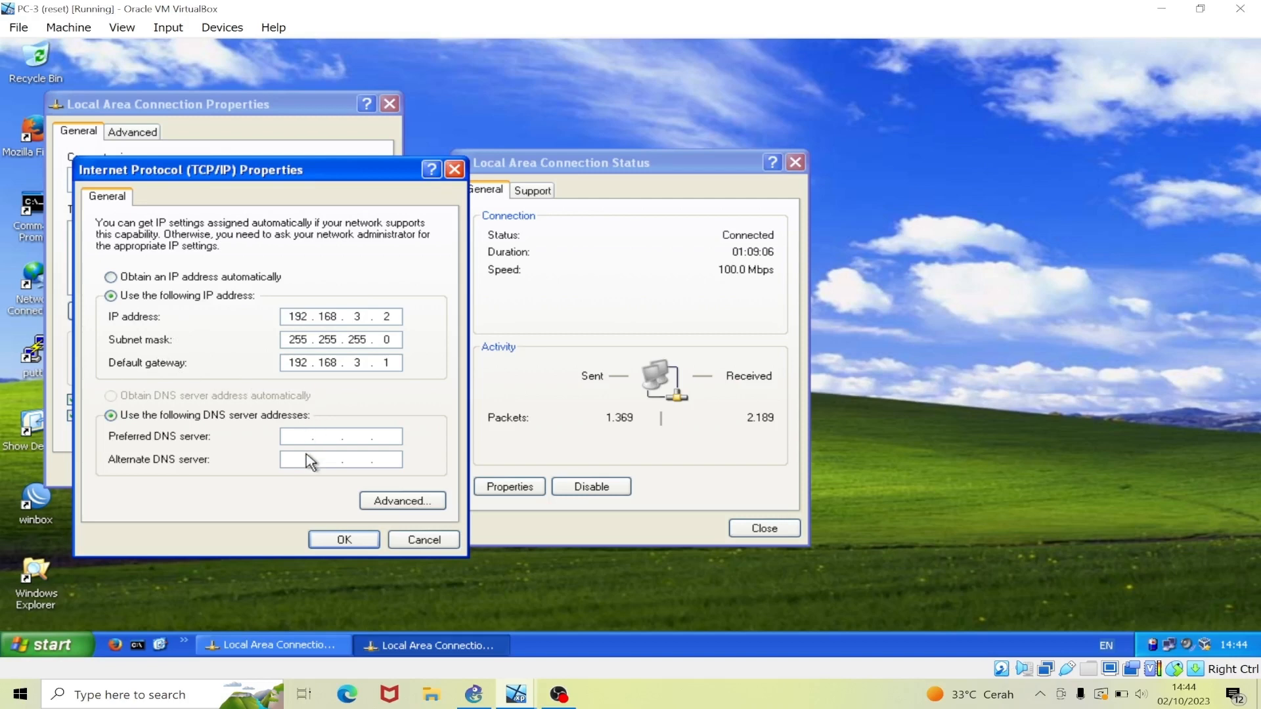
left_click(355, 535)
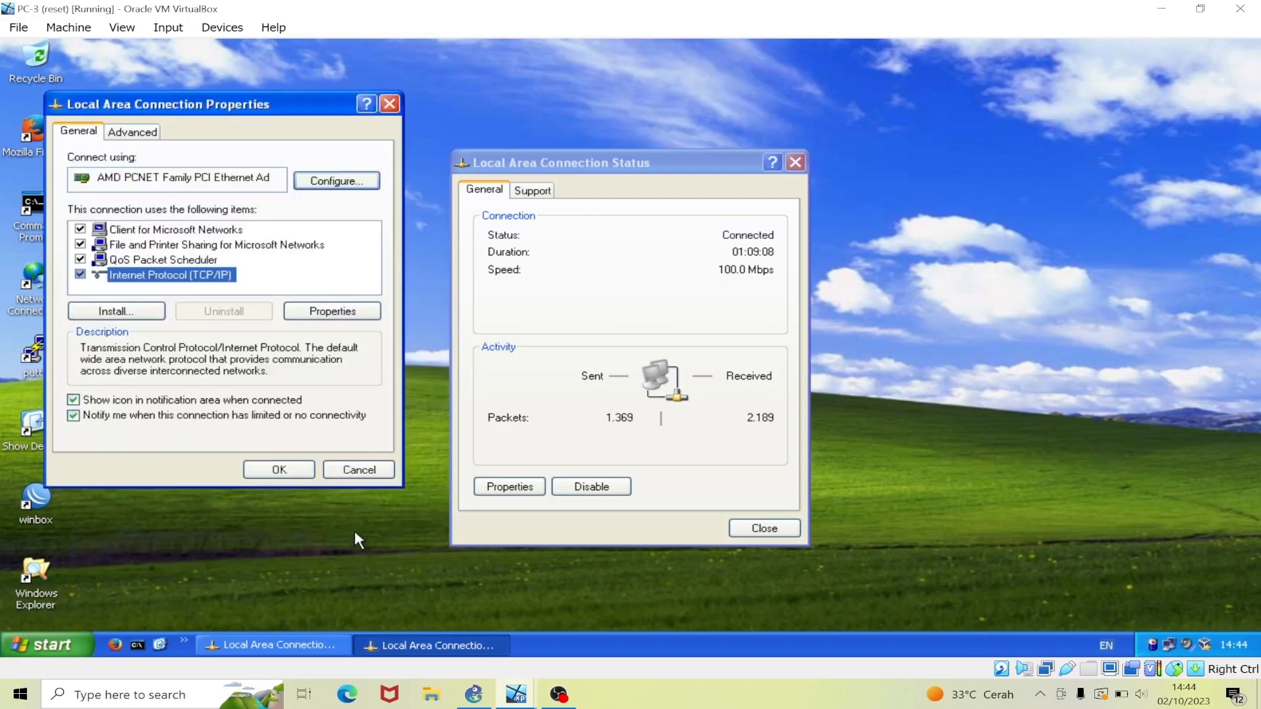
left_click(270, 470)
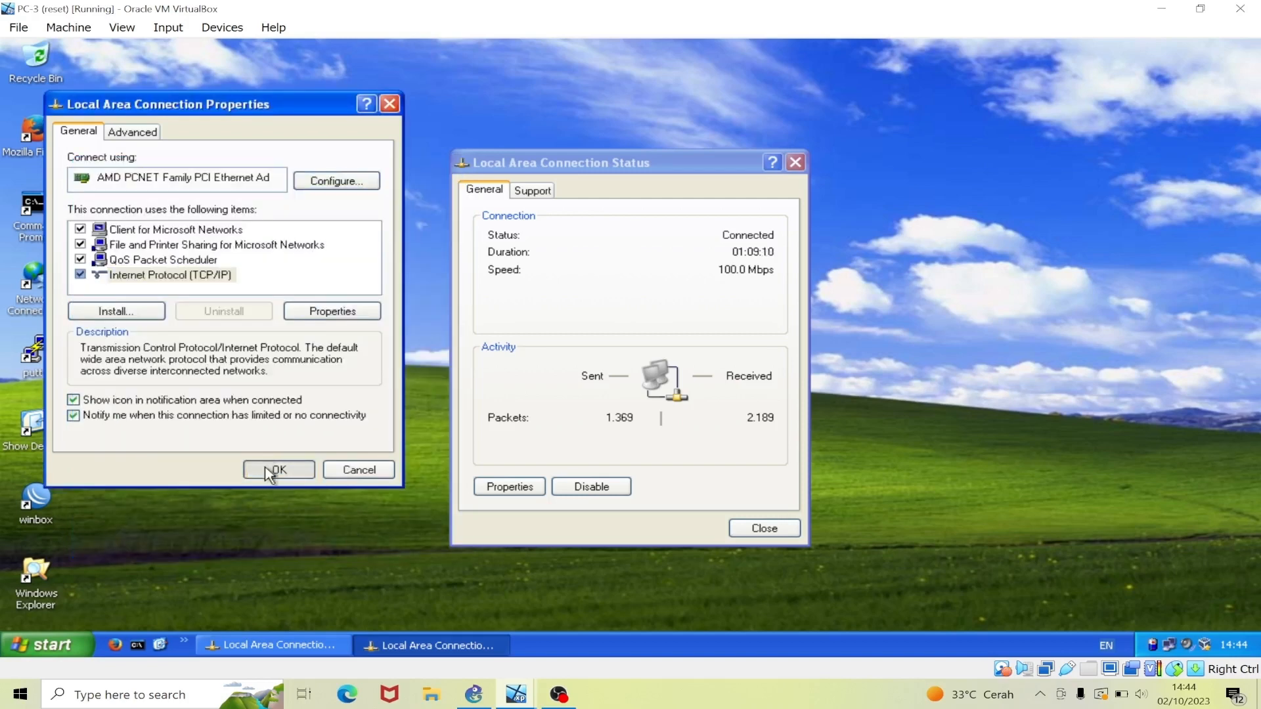
left_click(795, 163)
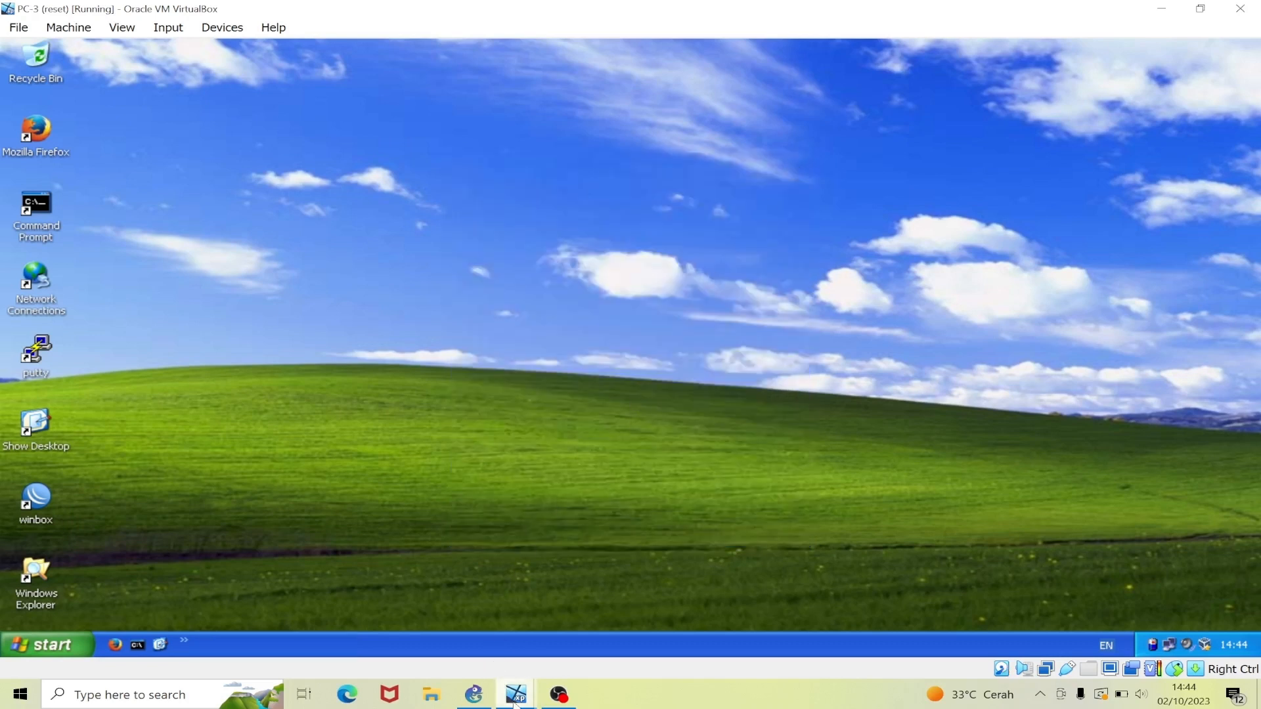
Return to the PC-1 virtual machine and connect WinBox to the MikroTik router at 08:00:27:A6:C7:5B as admin
mouse_move(515, 703)
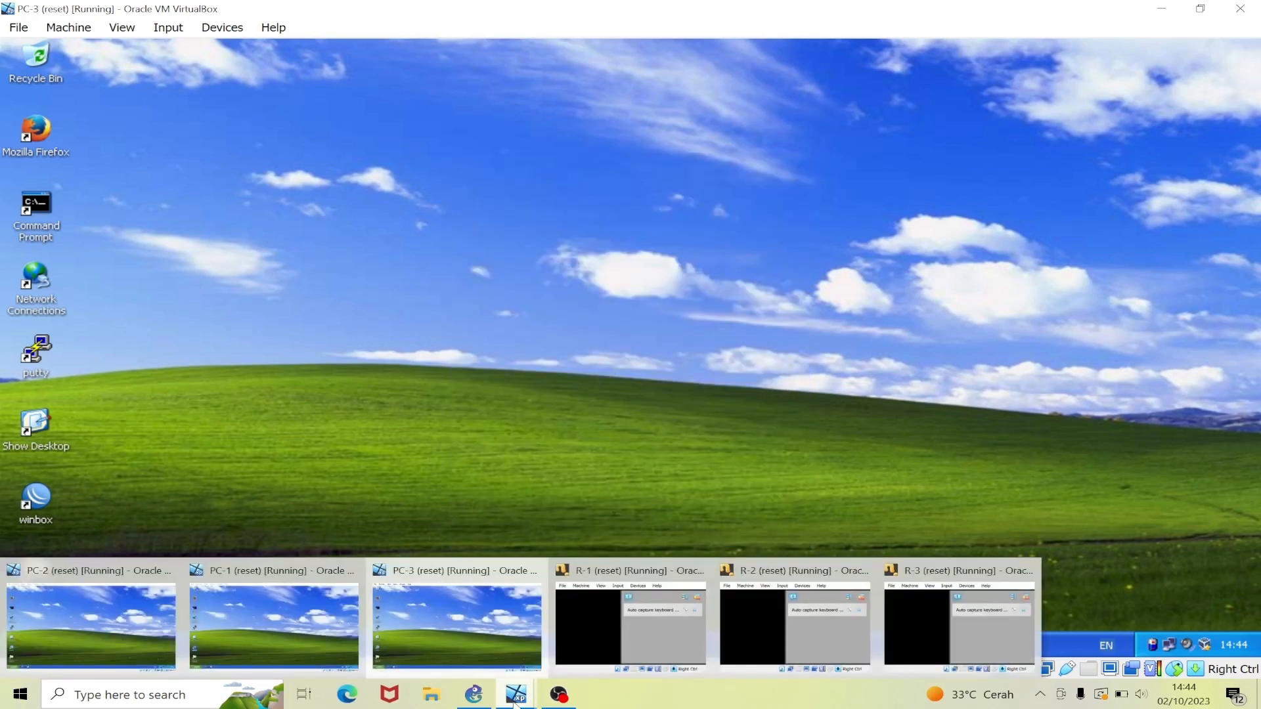
mouse_move(474, 695)
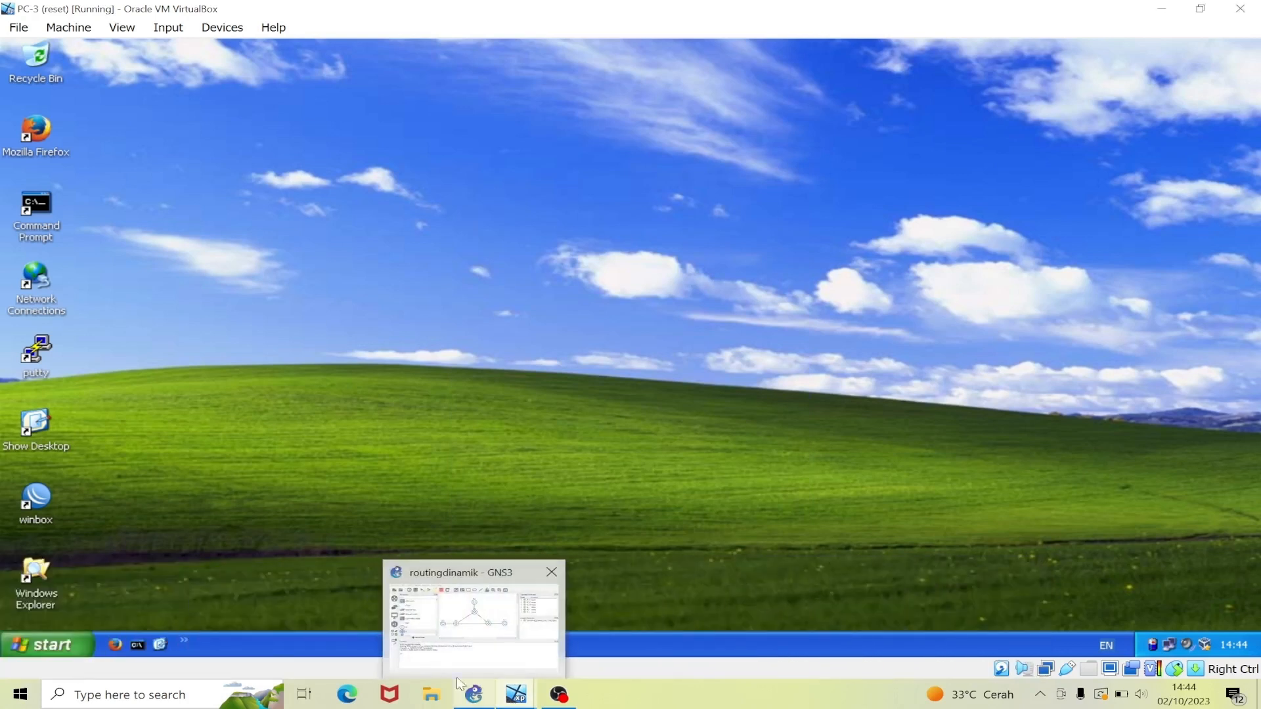
left_click(281, 616)
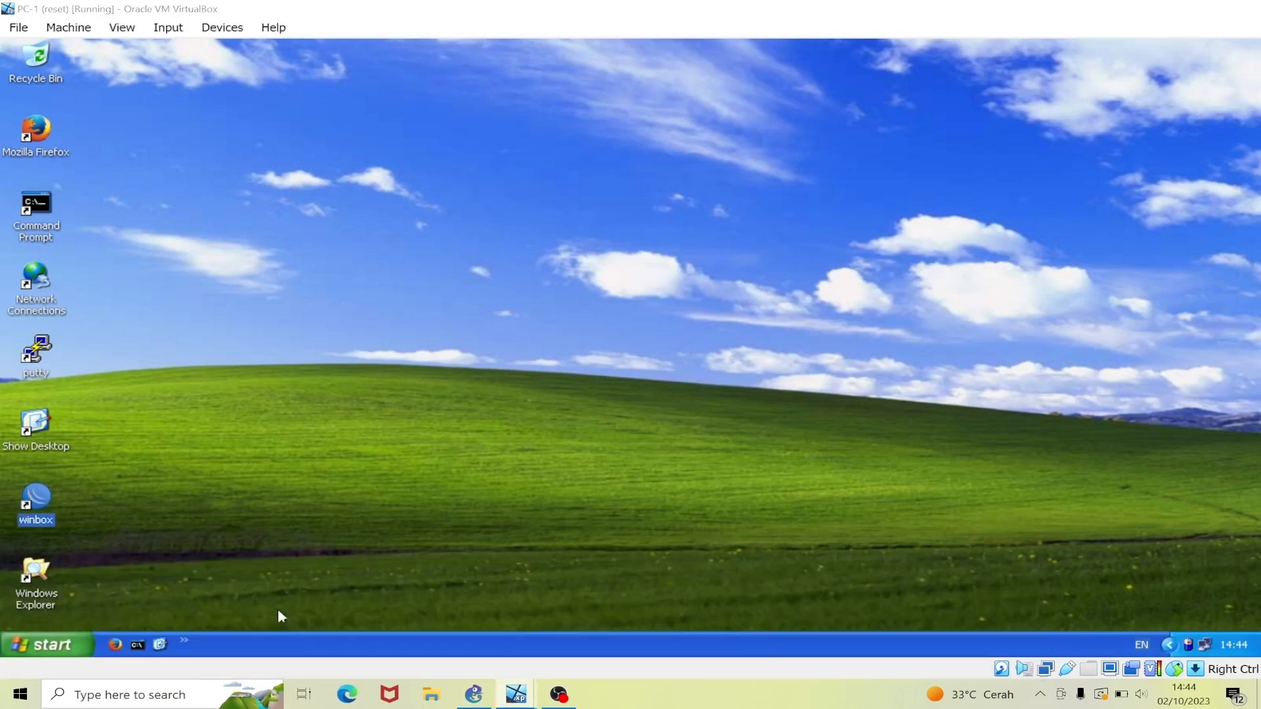
left_click(183, 523)
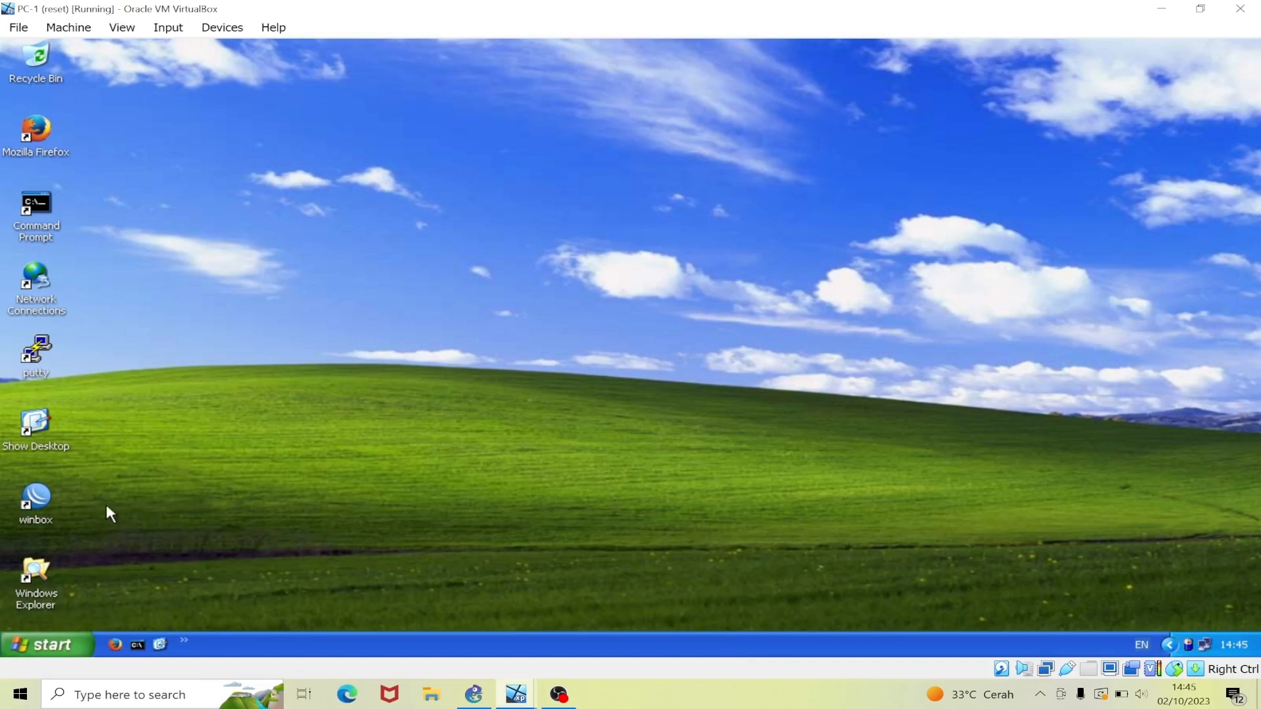
double_click(38, 501)
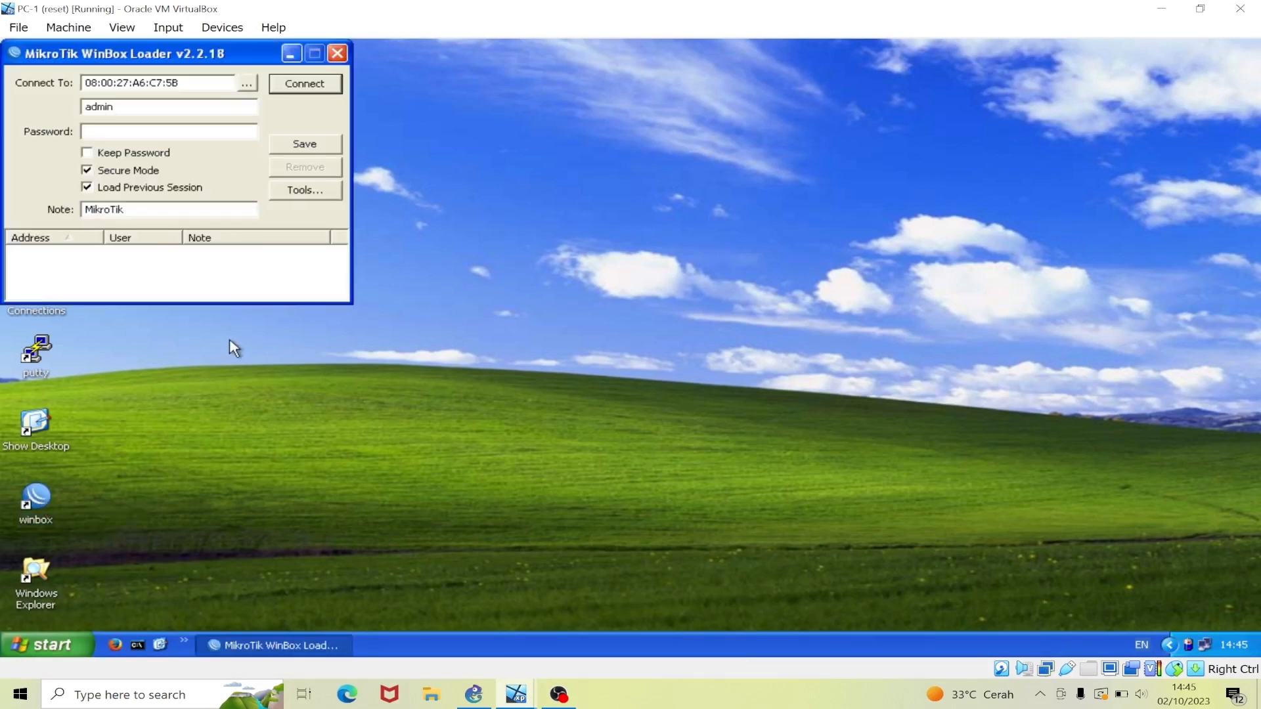
left_click(247, 84)
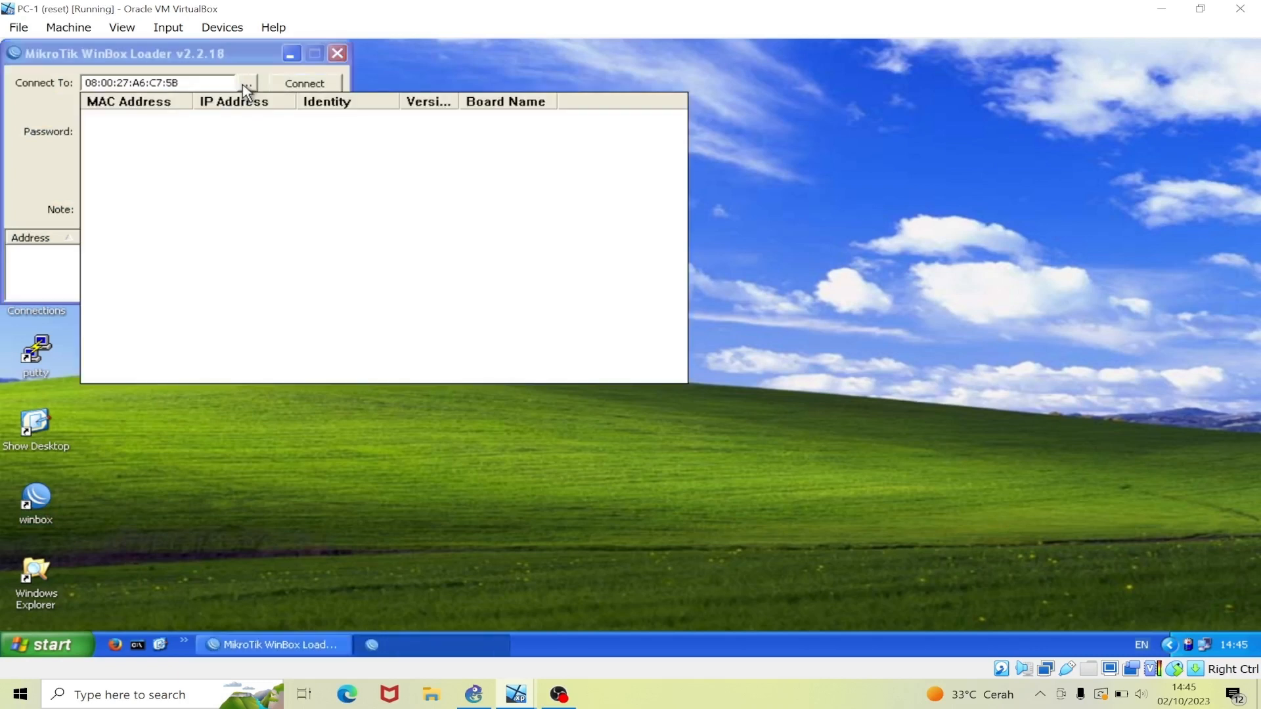
left_click(41, 106)
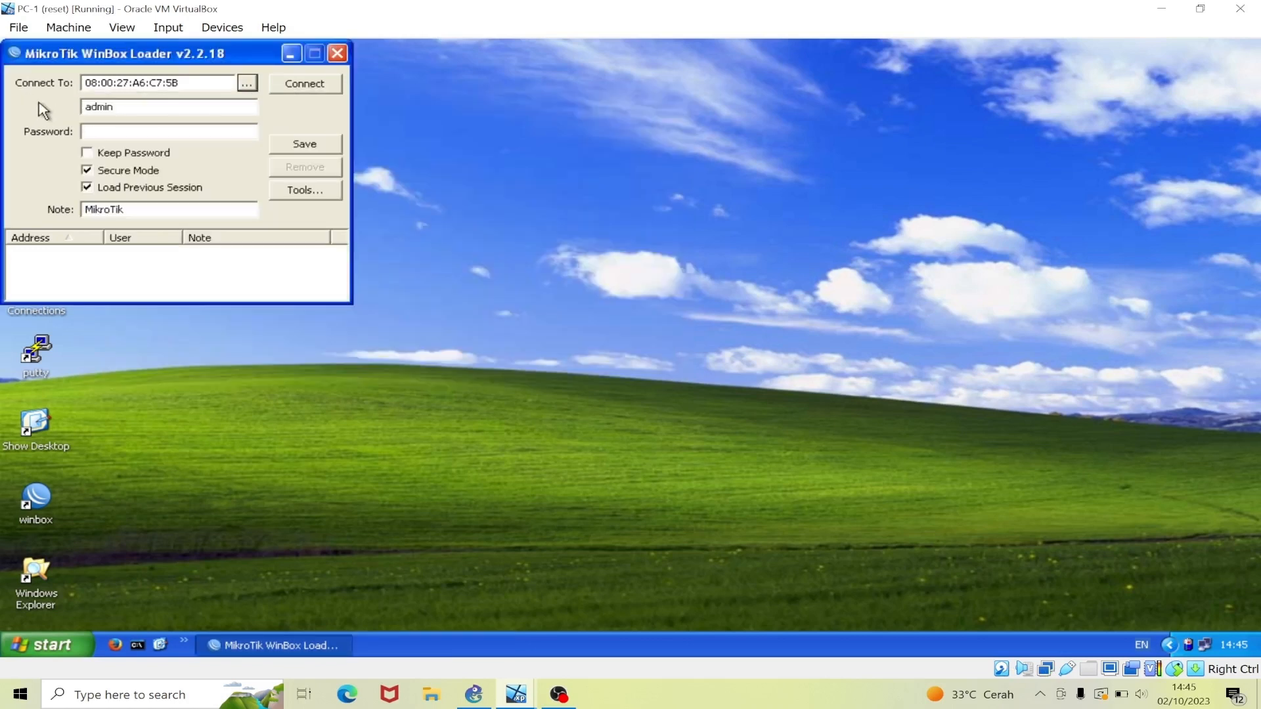
left_click(306, 85)
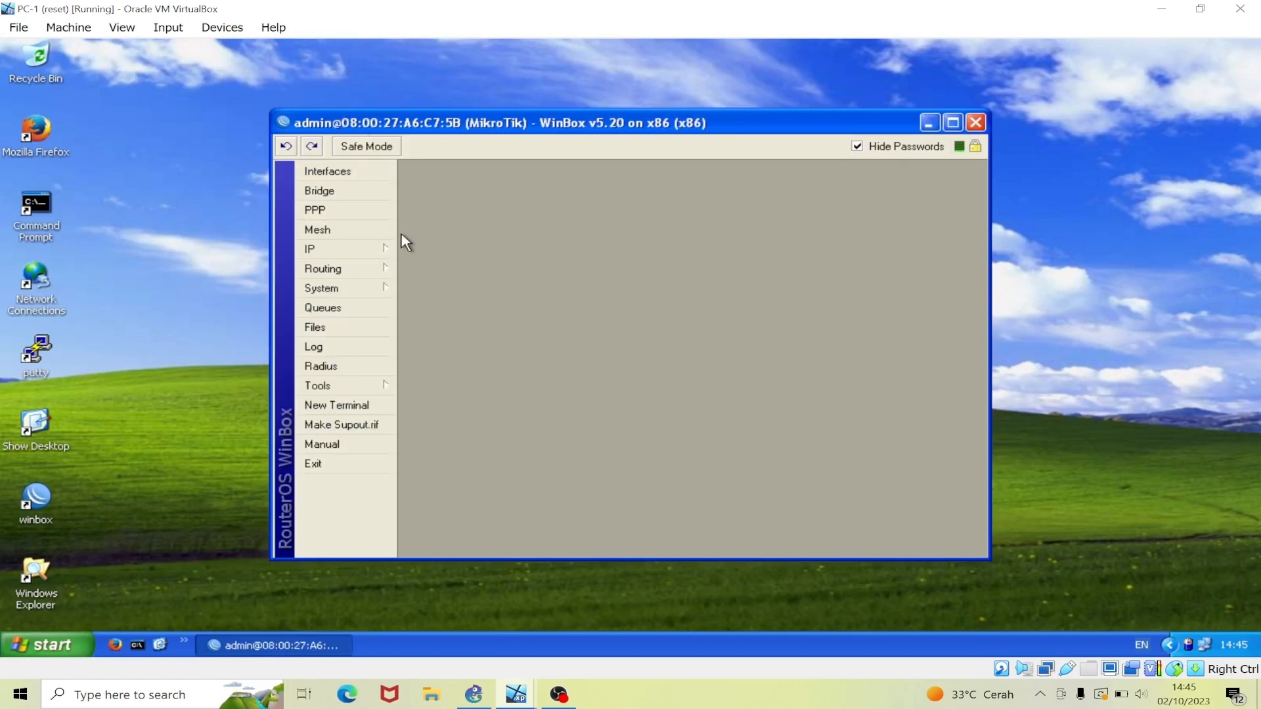
Examine the router's IP address list and the form for adding a new address, leaving the entries as they are
left_click(358, 254)
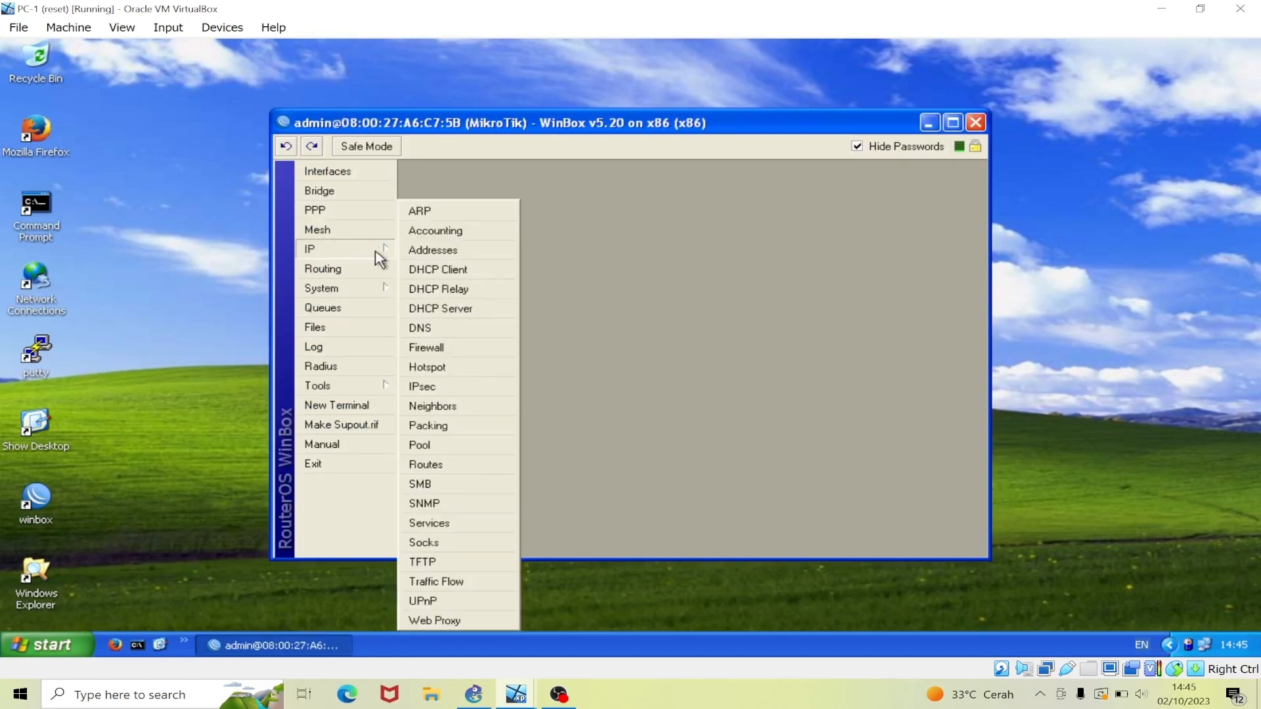
left_click(425, 252)
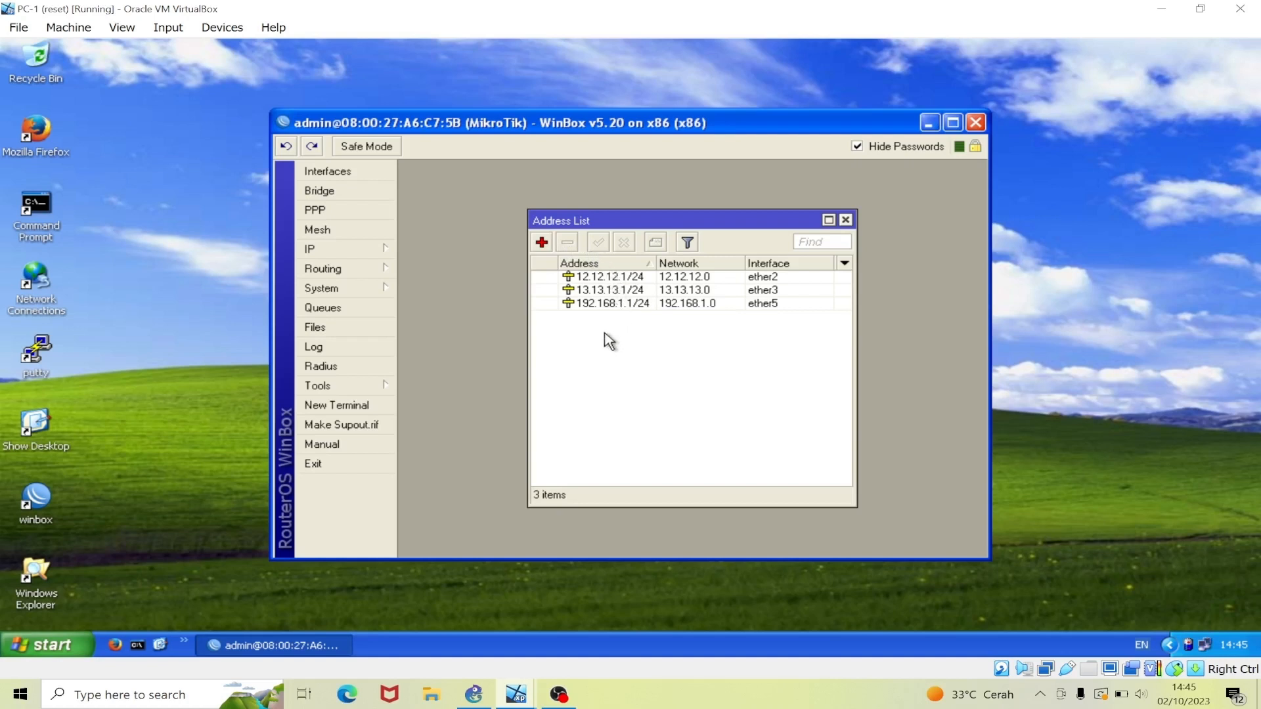
left_click(542, 243)
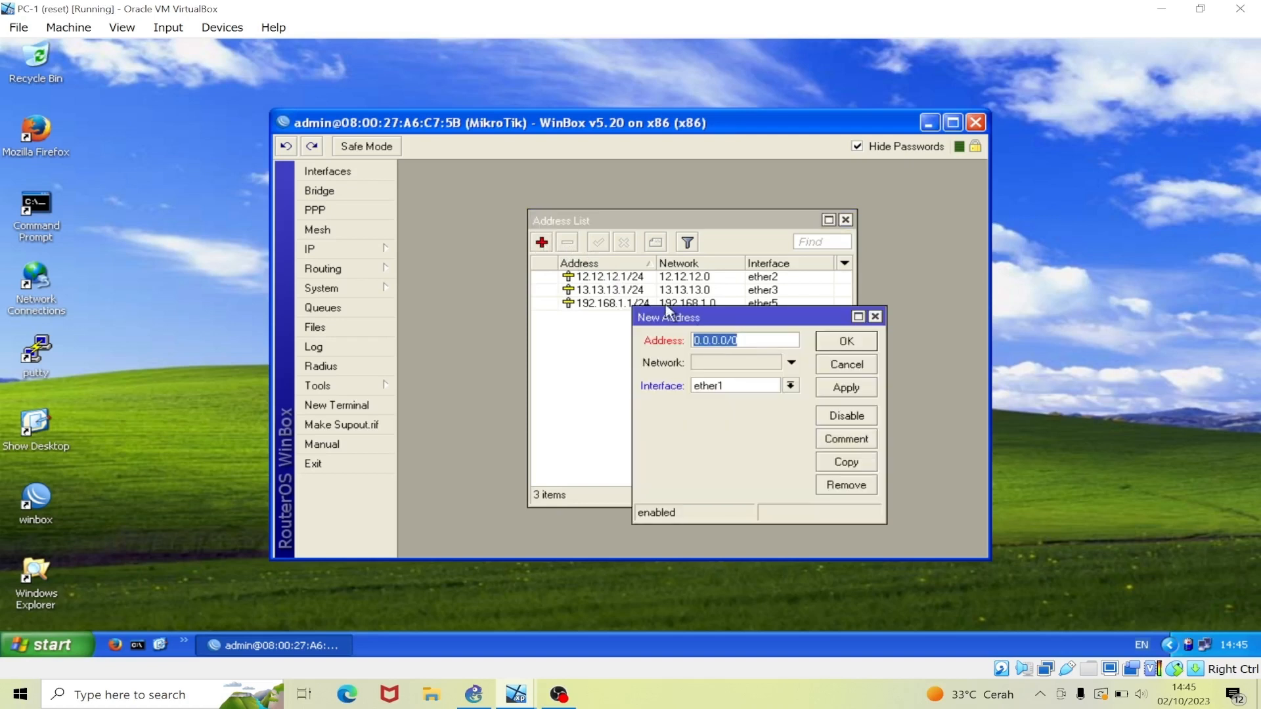
left_click_drag(720, 323, 739, 341)
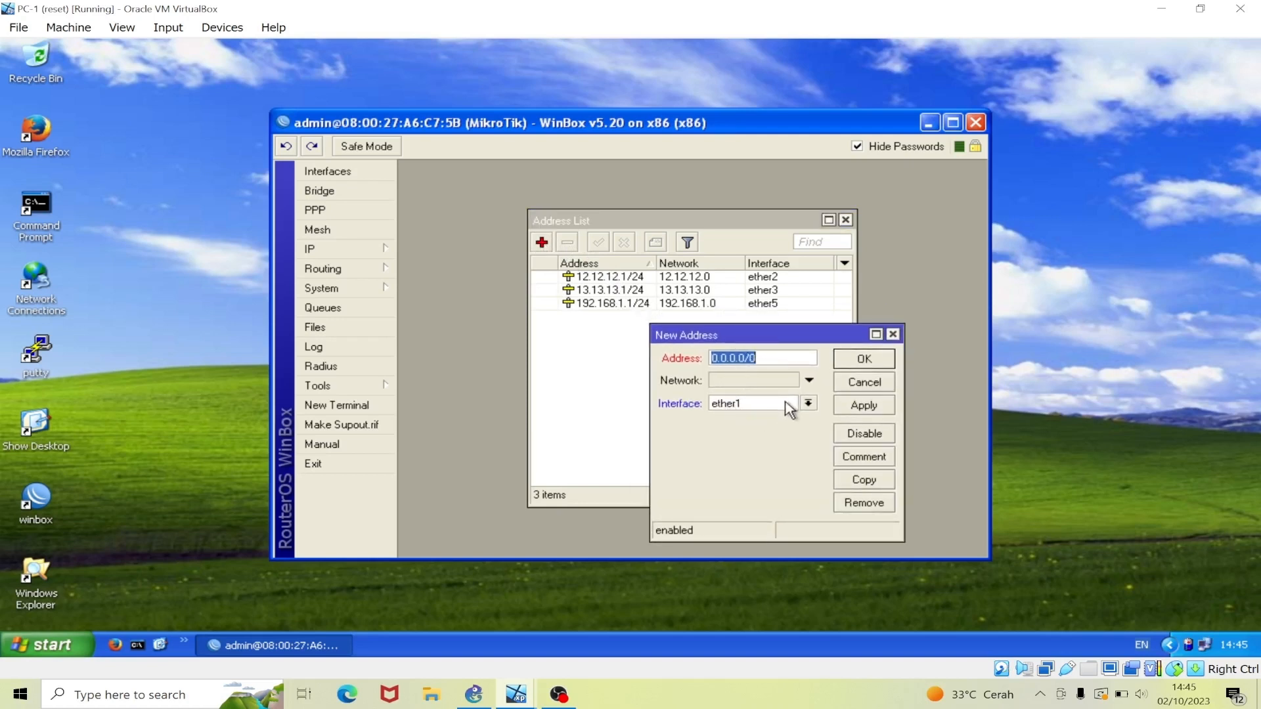
left_click(893, 335)
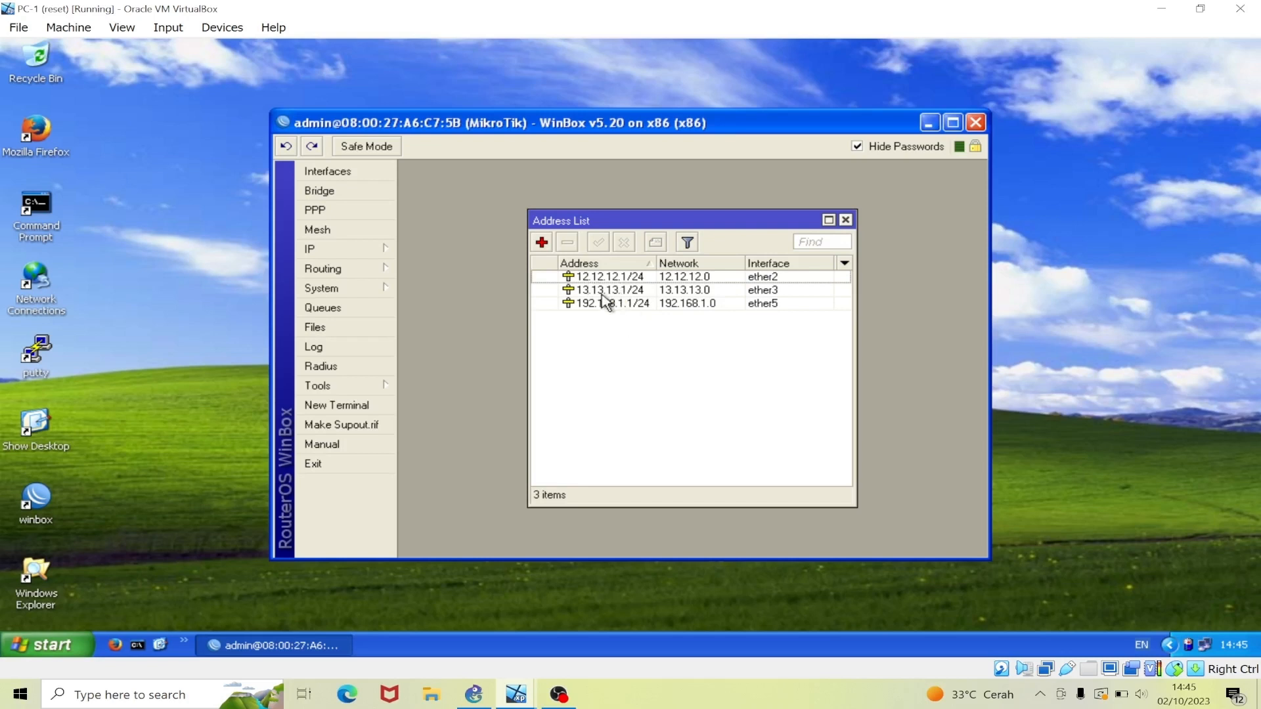
Close the address list on PC-1, switch to the PC-2 virtual machine and connect WinBox to the router at 08:00:27:EE:40:52 as admin
left_click(846, 220)
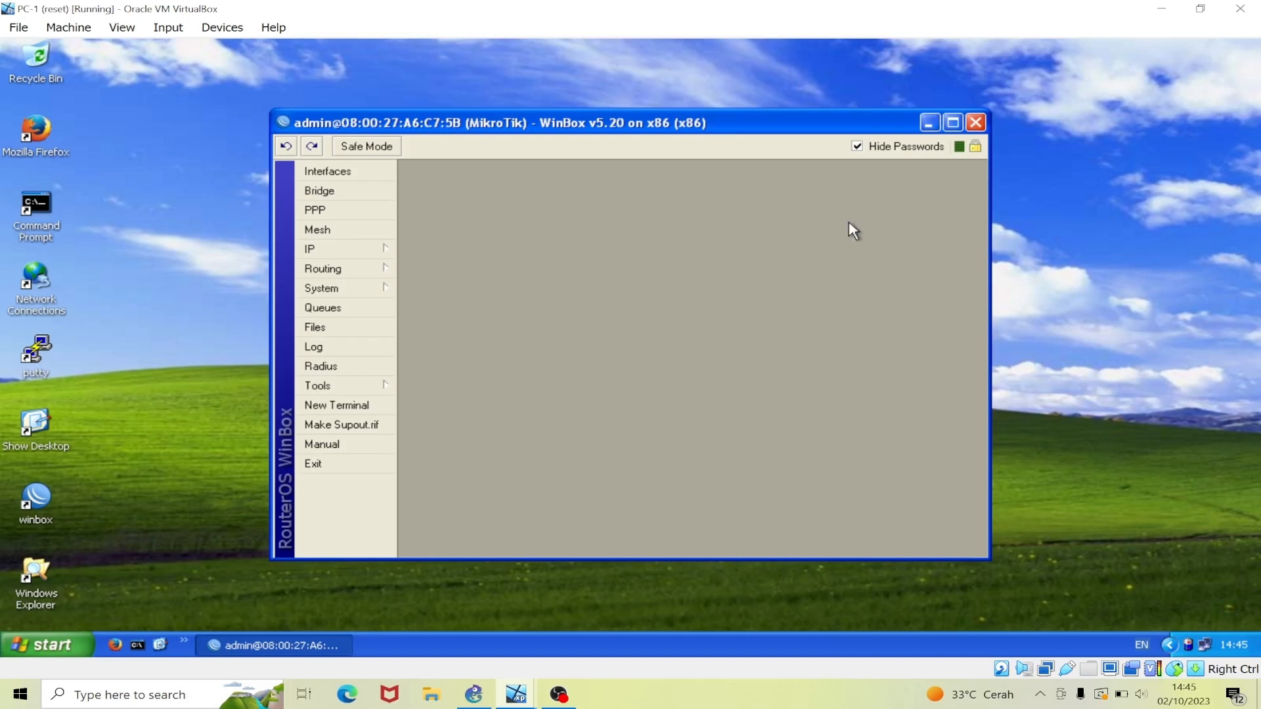
left_click(929, 123)
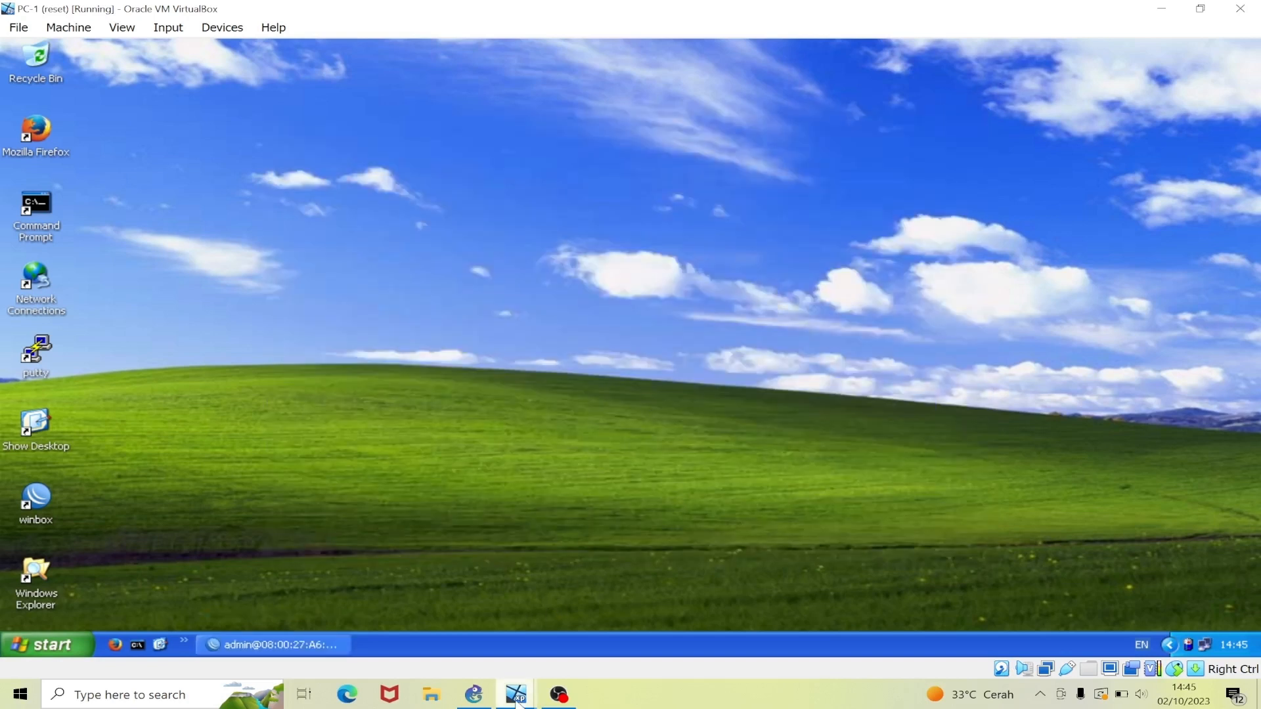
mouse_move(518, 700)
left_click(118, 638)
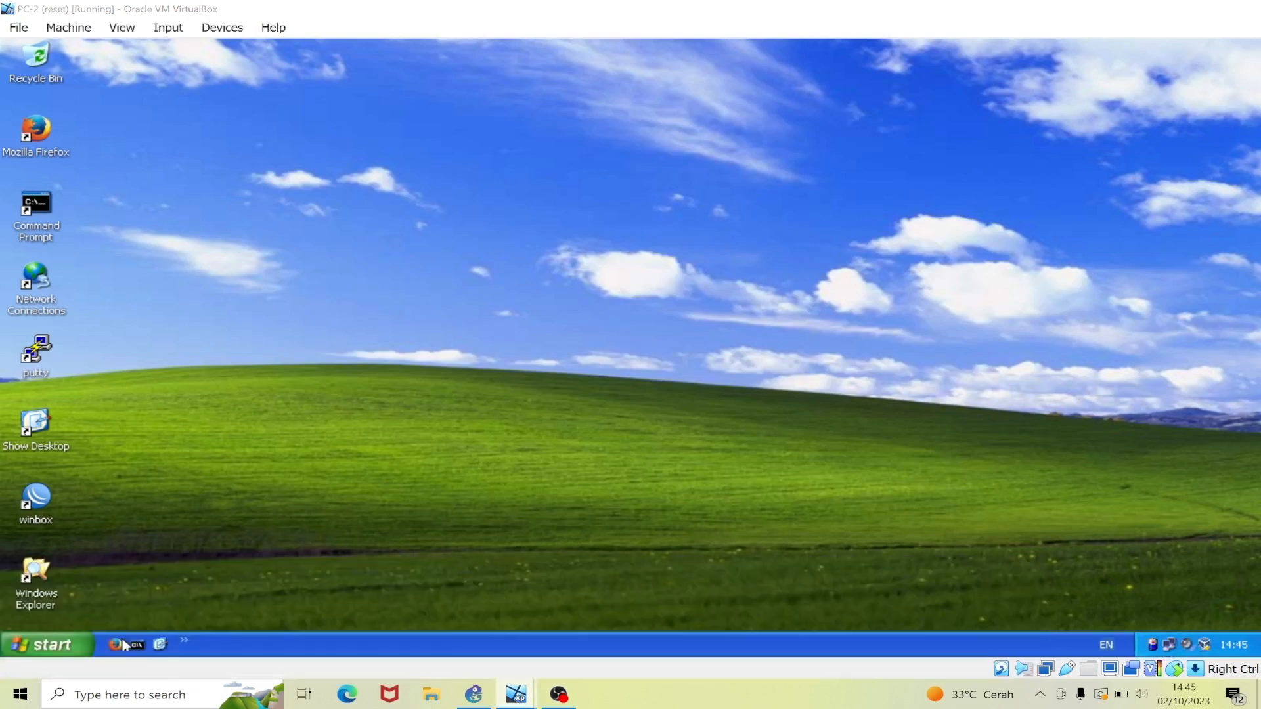
double_click(36, 505)
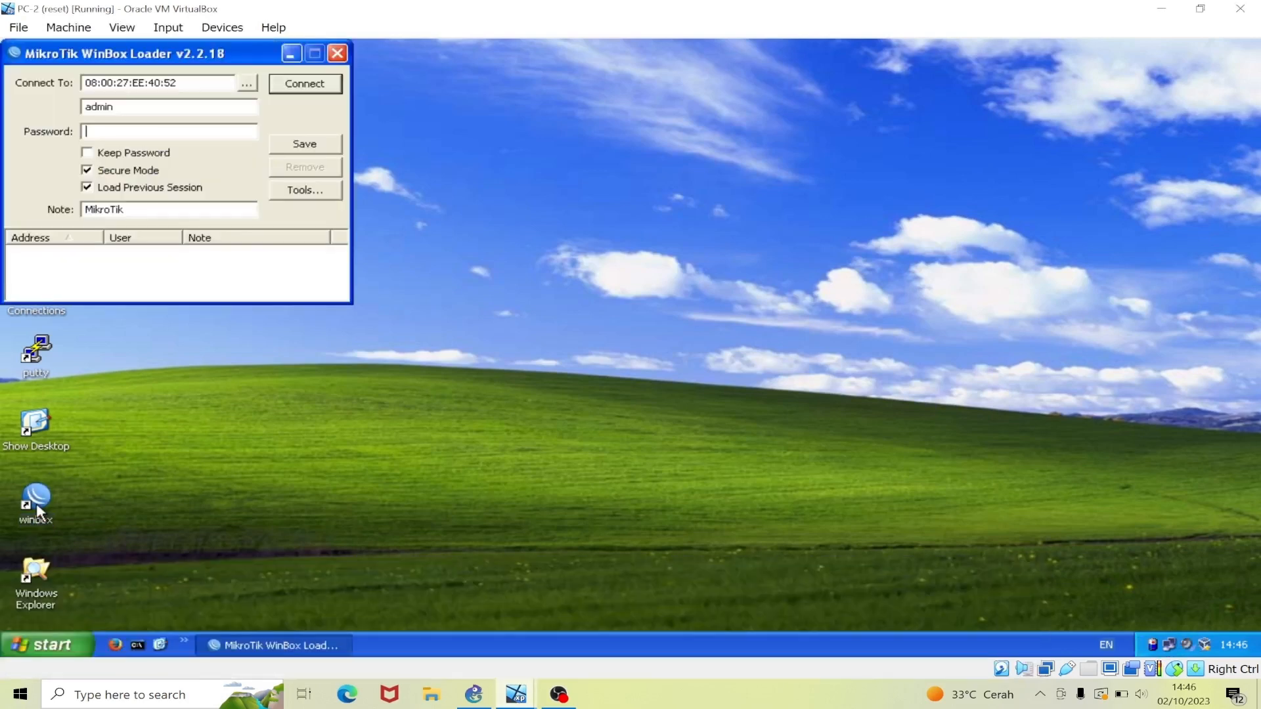
left_click(287, 86)
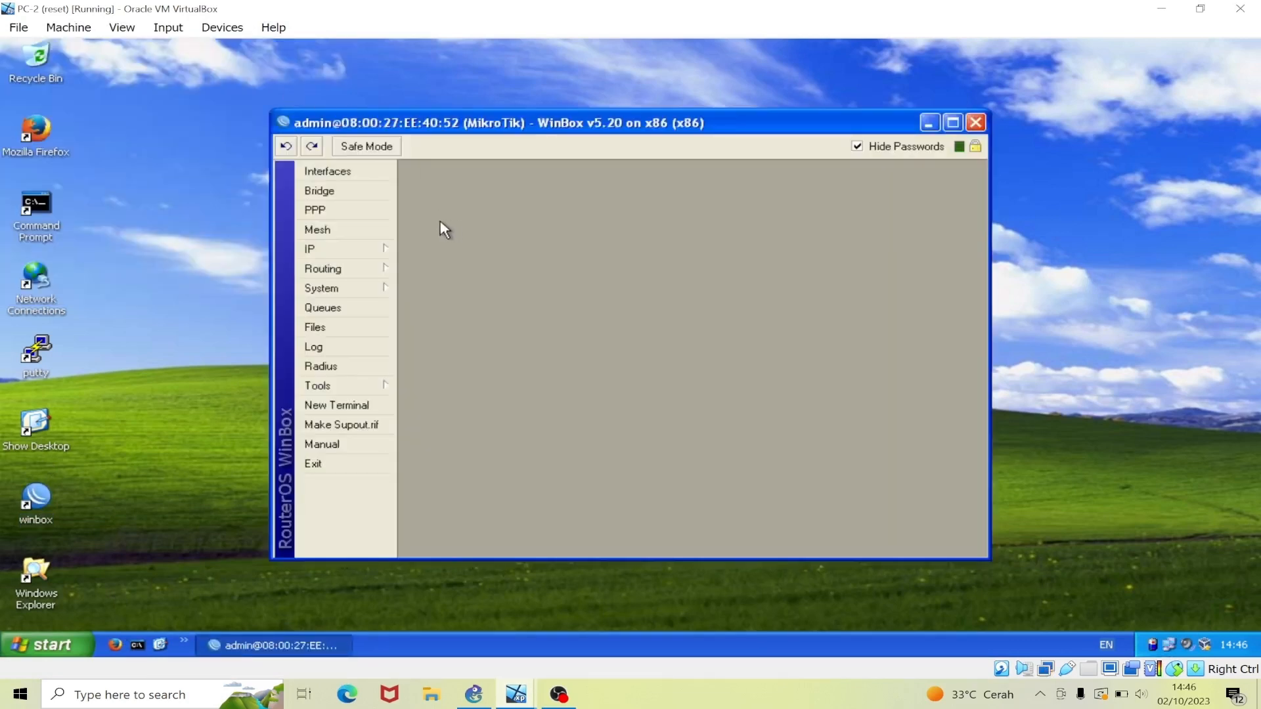
Review the IP address list of PC-2's router, close it and minimize WinBox
left_click(360, 253)
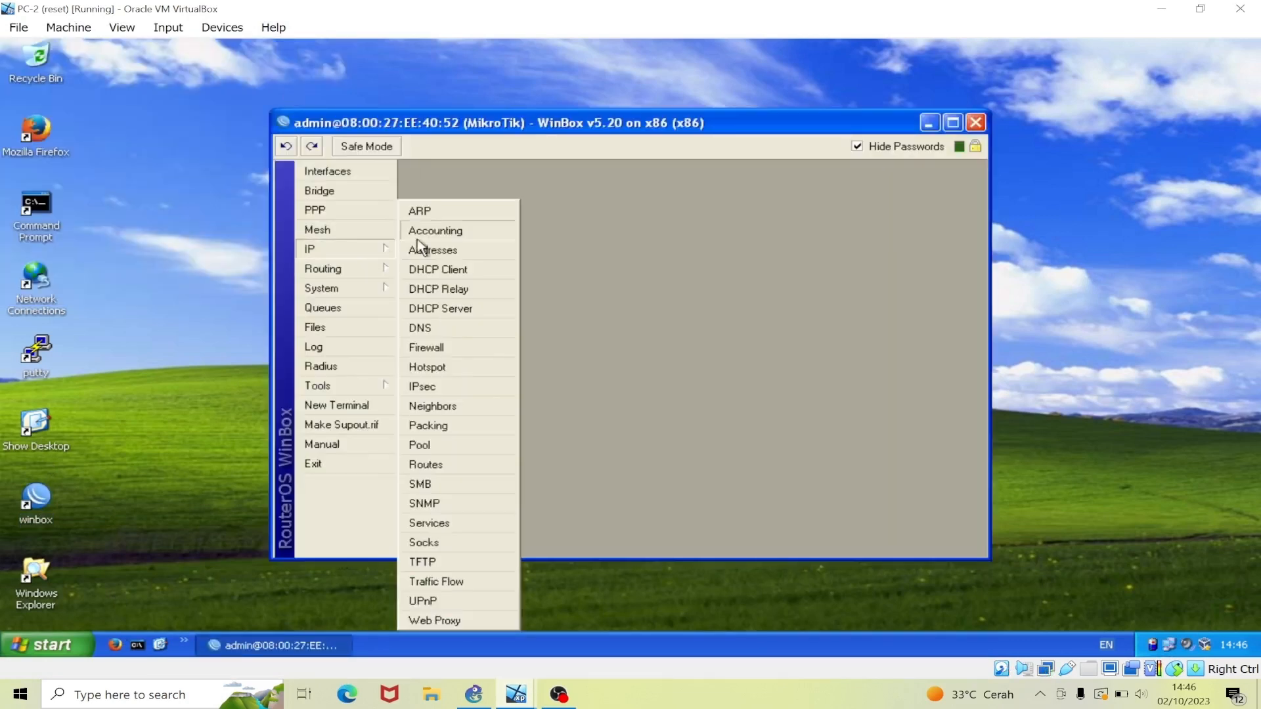
left_click(434, 251)
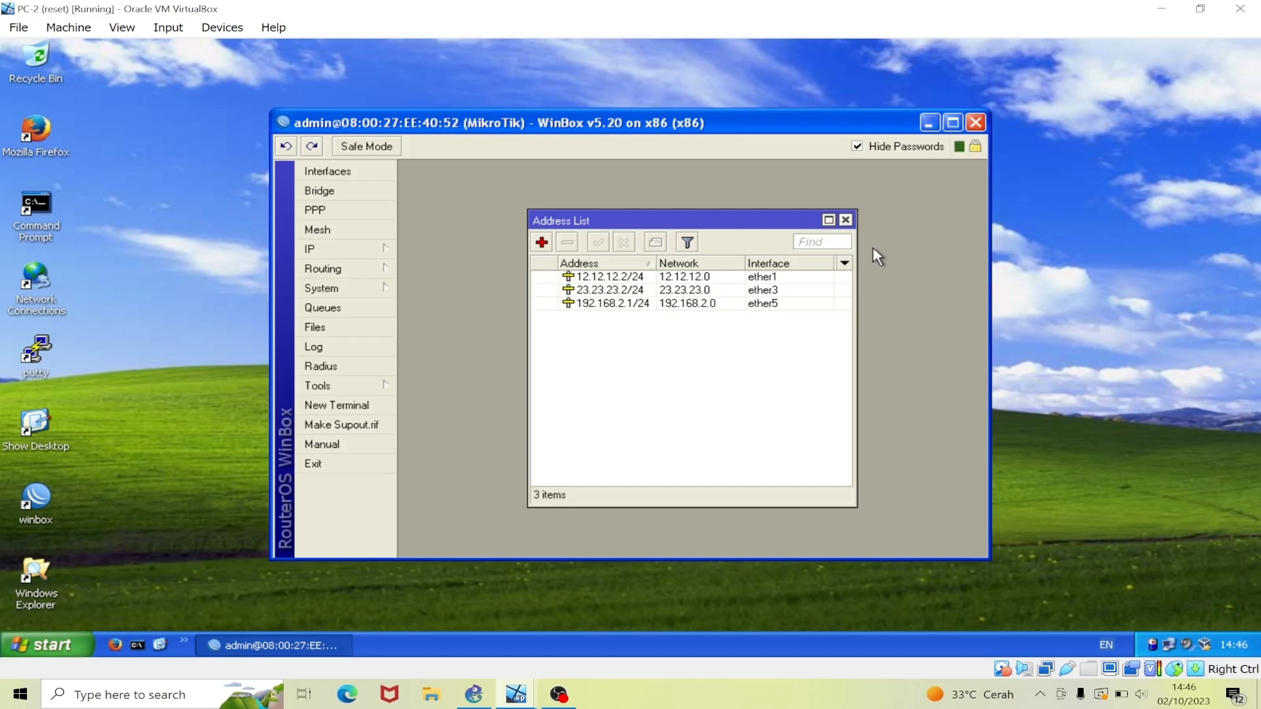
left_click(846, 221)
left_click(929, 123)
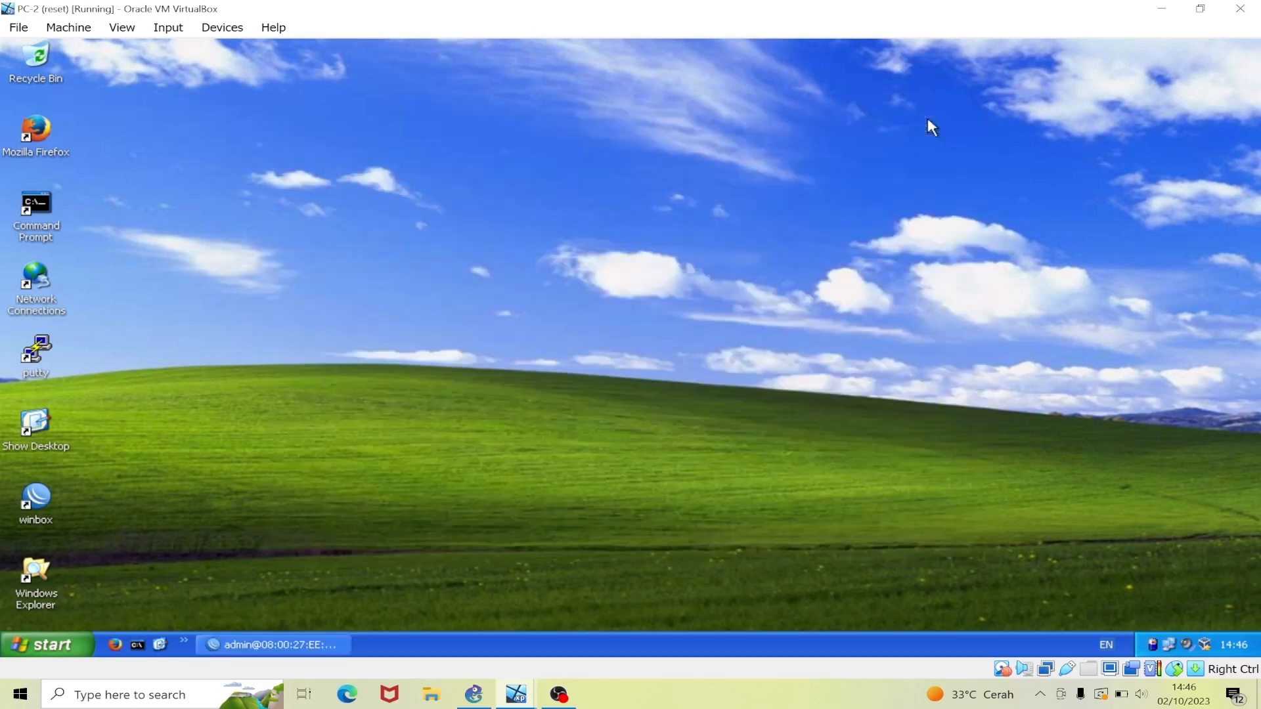
Switch to the PC-3 virtual machine and connect WinBox to the MikroTik router at 08:00:27:07:E2:B2 as admin
mouse_move(517, 700)
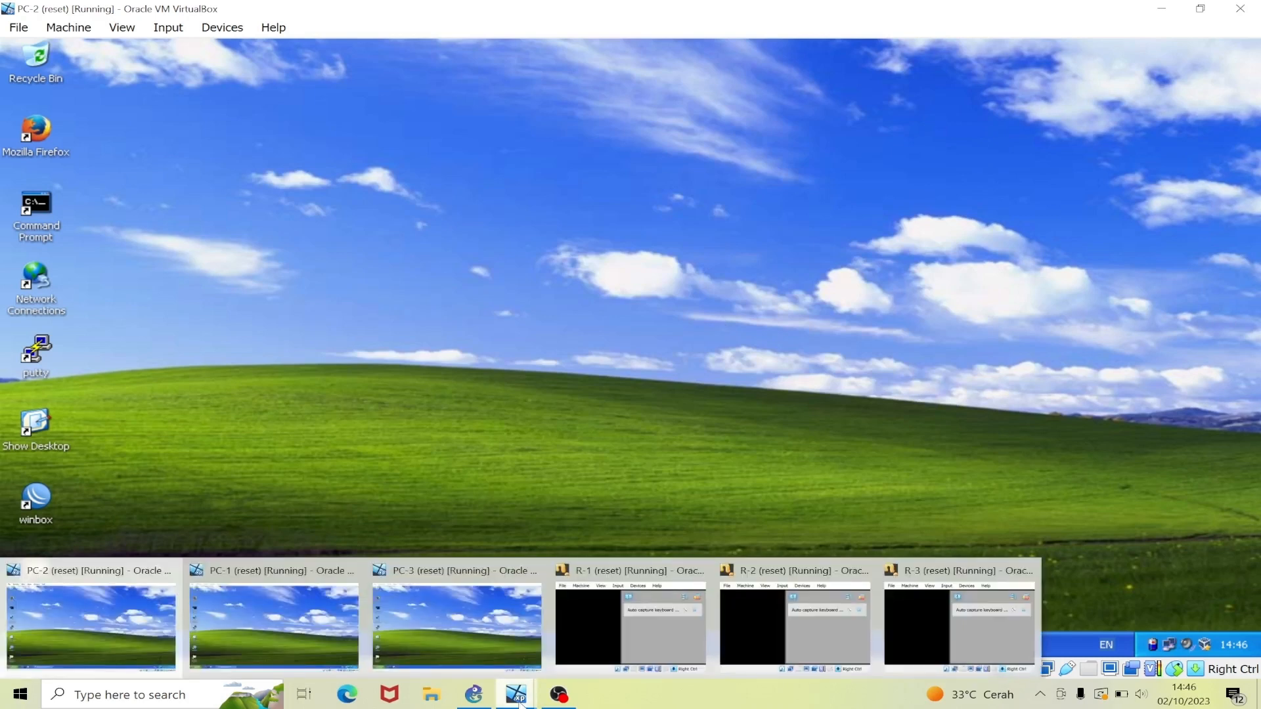
left_click(477, 632)
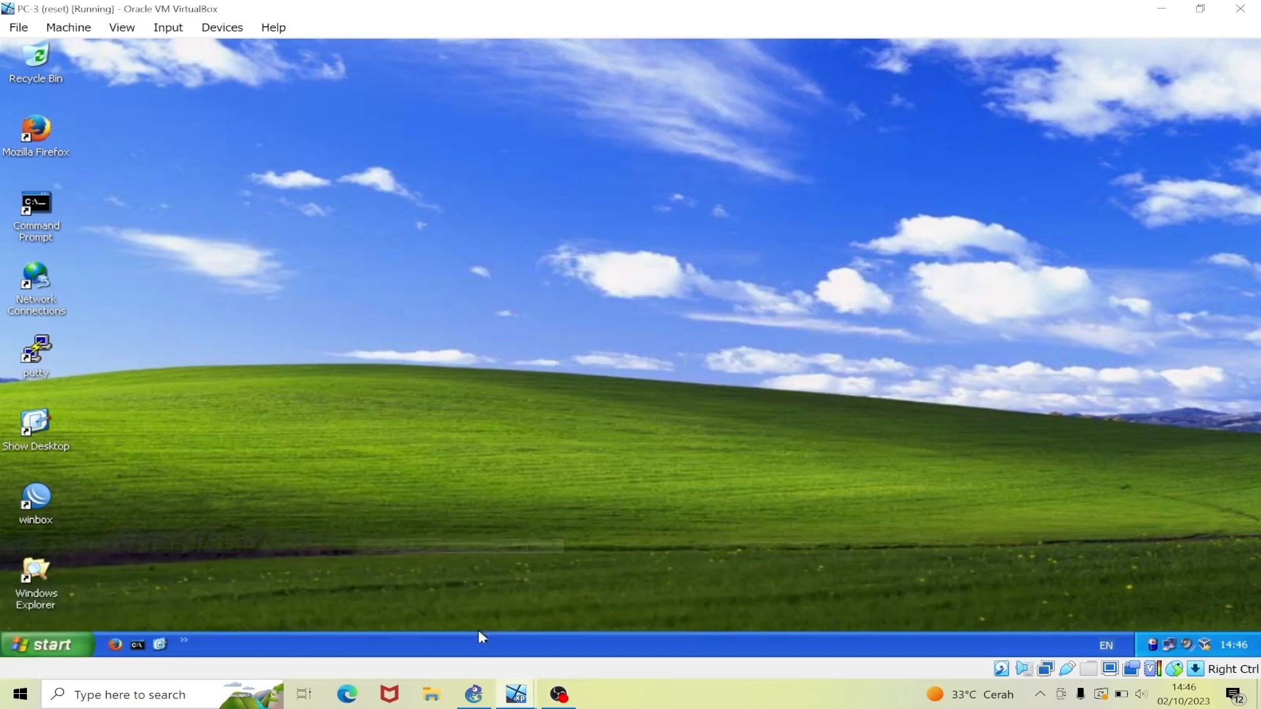
double_click(39, 499)
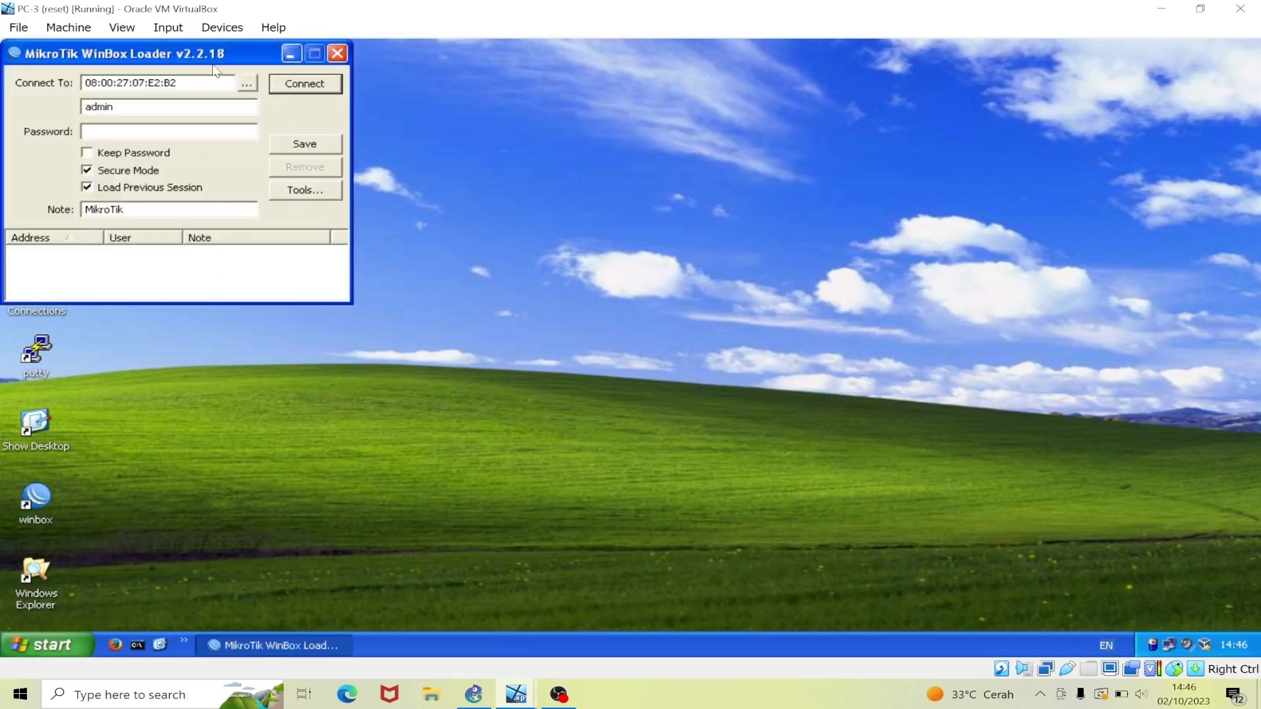
left_click(248, 84)
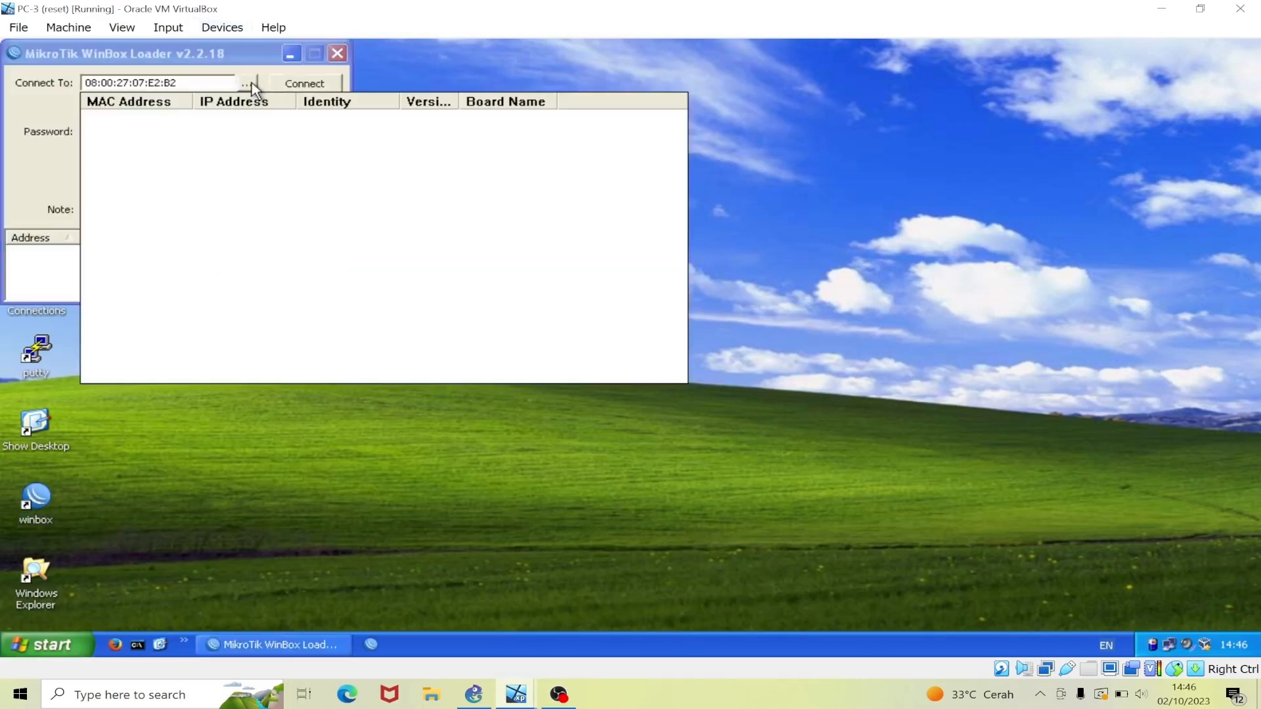
left_click(60, 120)
left_click(305, 84)
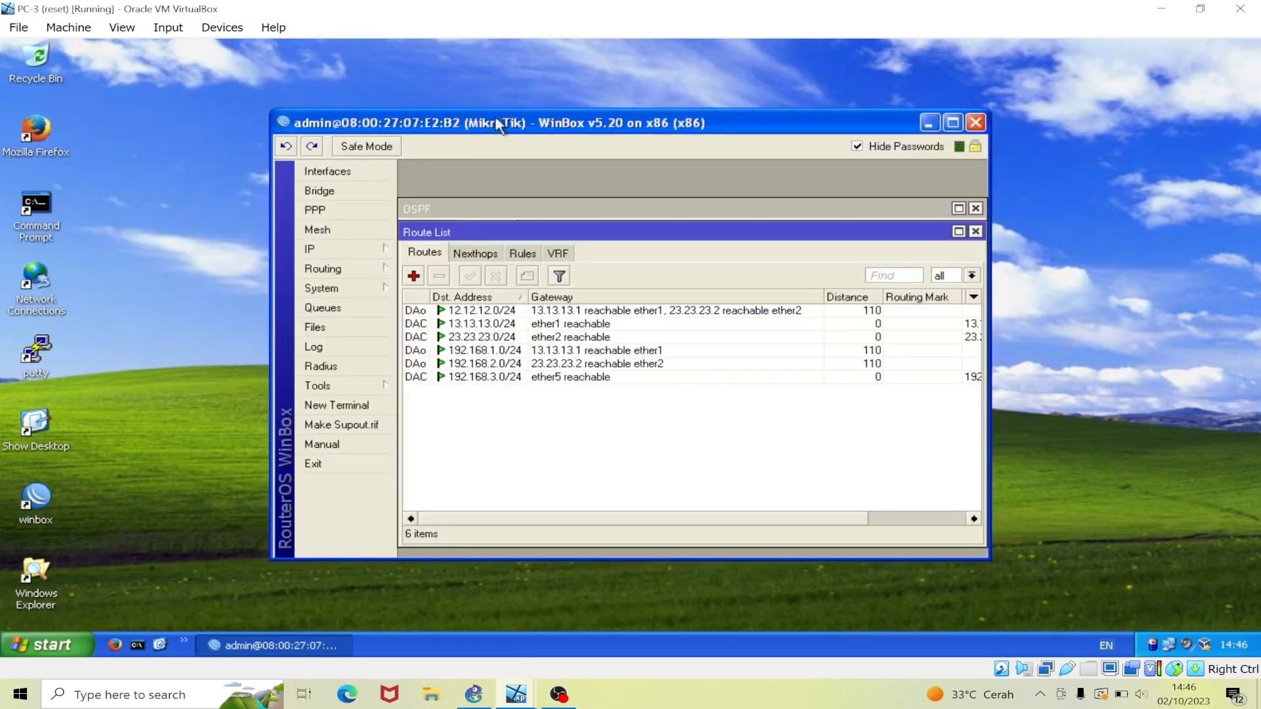
Close the route list, OSPF and address list windows left open from the previous WinBox session
left_click(976, 231)
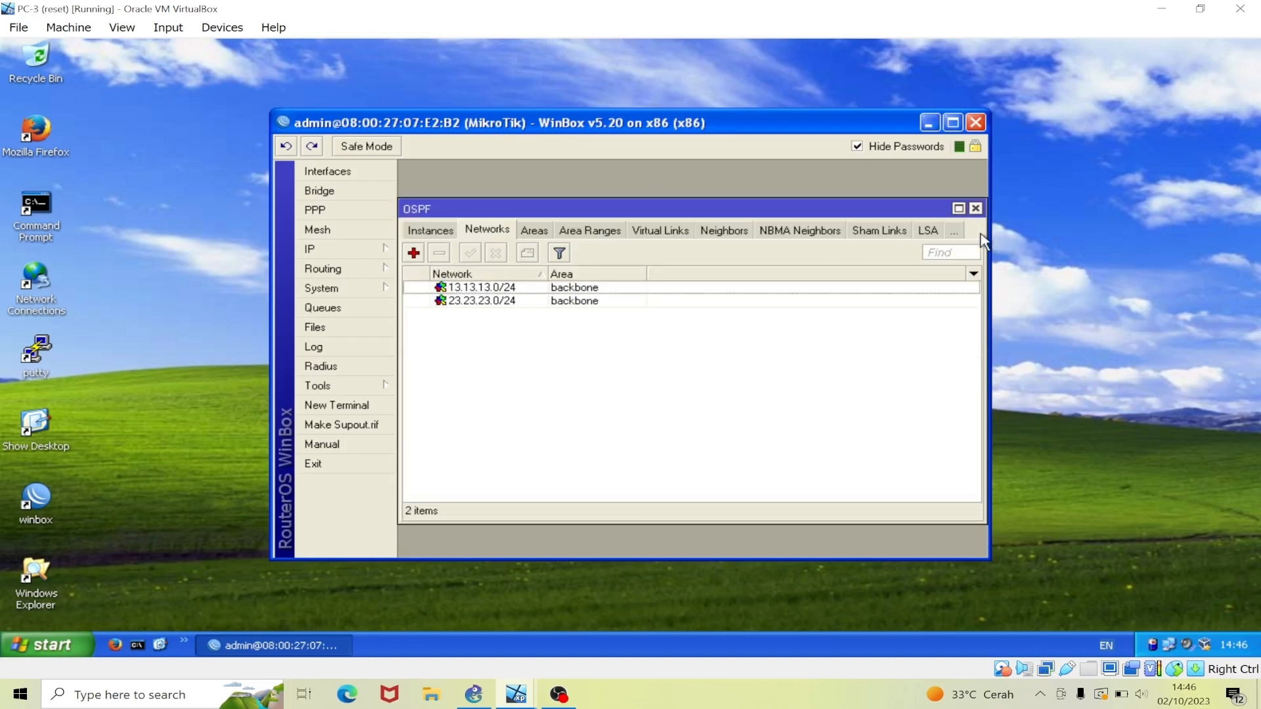
left_click(976, 210)
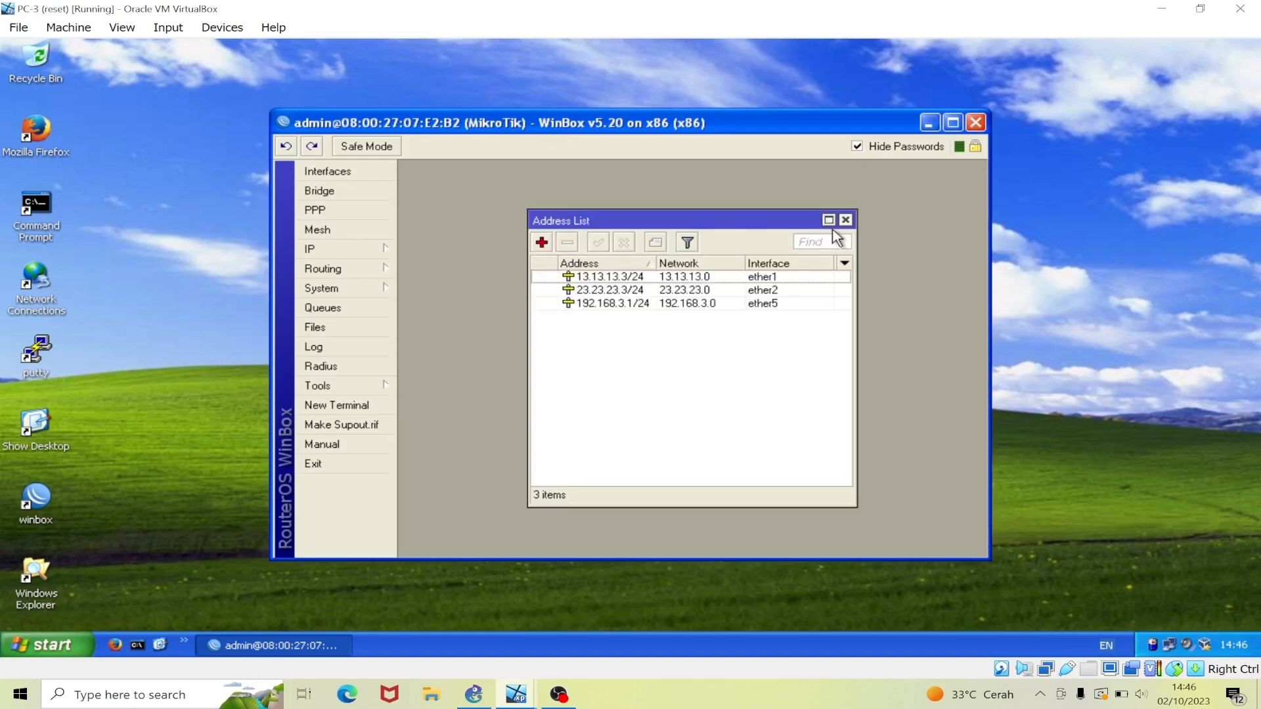
left_click(846, 218)
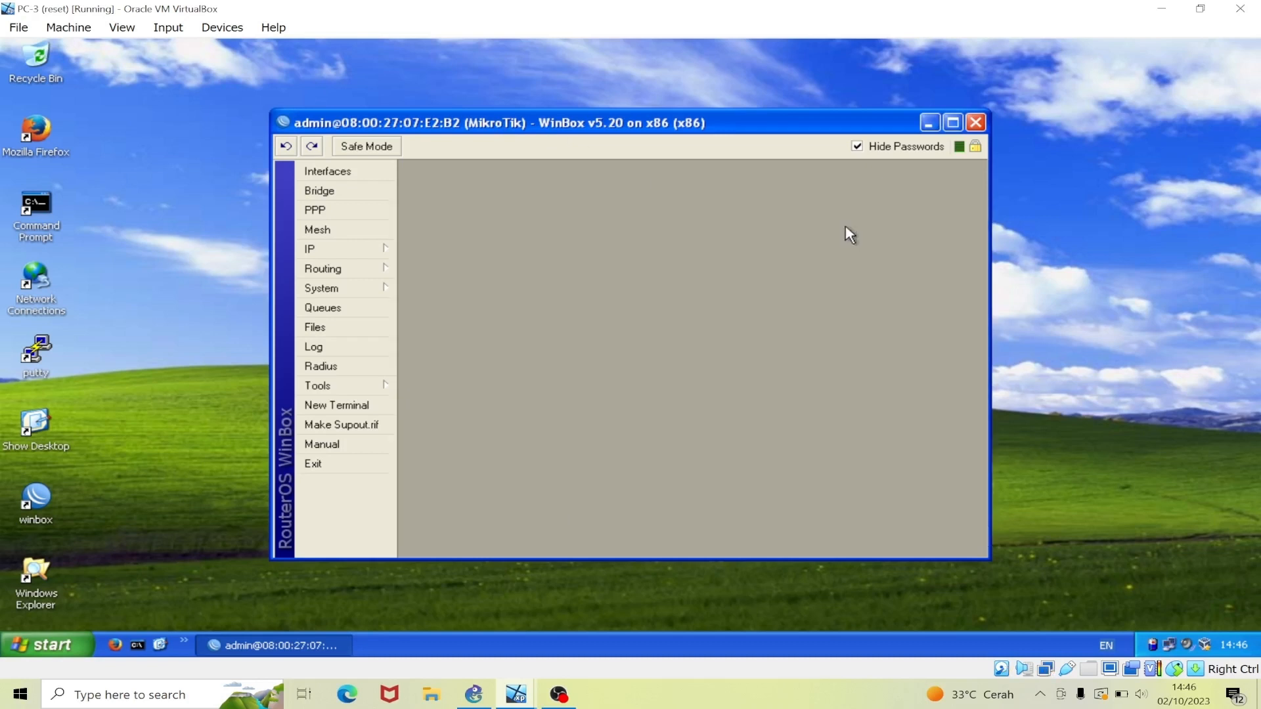
Check the addresses, networks and interfaces in the IP address list of PC-3's router, and minimize WinBox
left_click(348, 252)
left_click(442, 251)
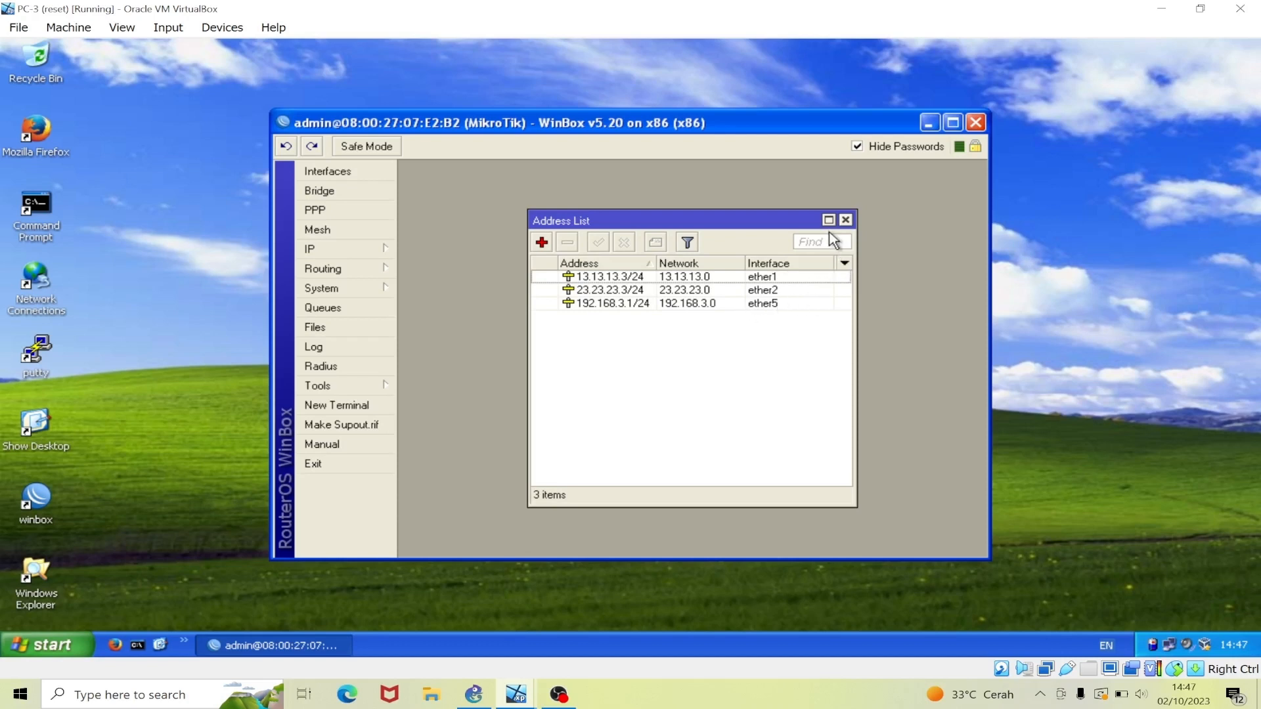
left_click(845, 222)
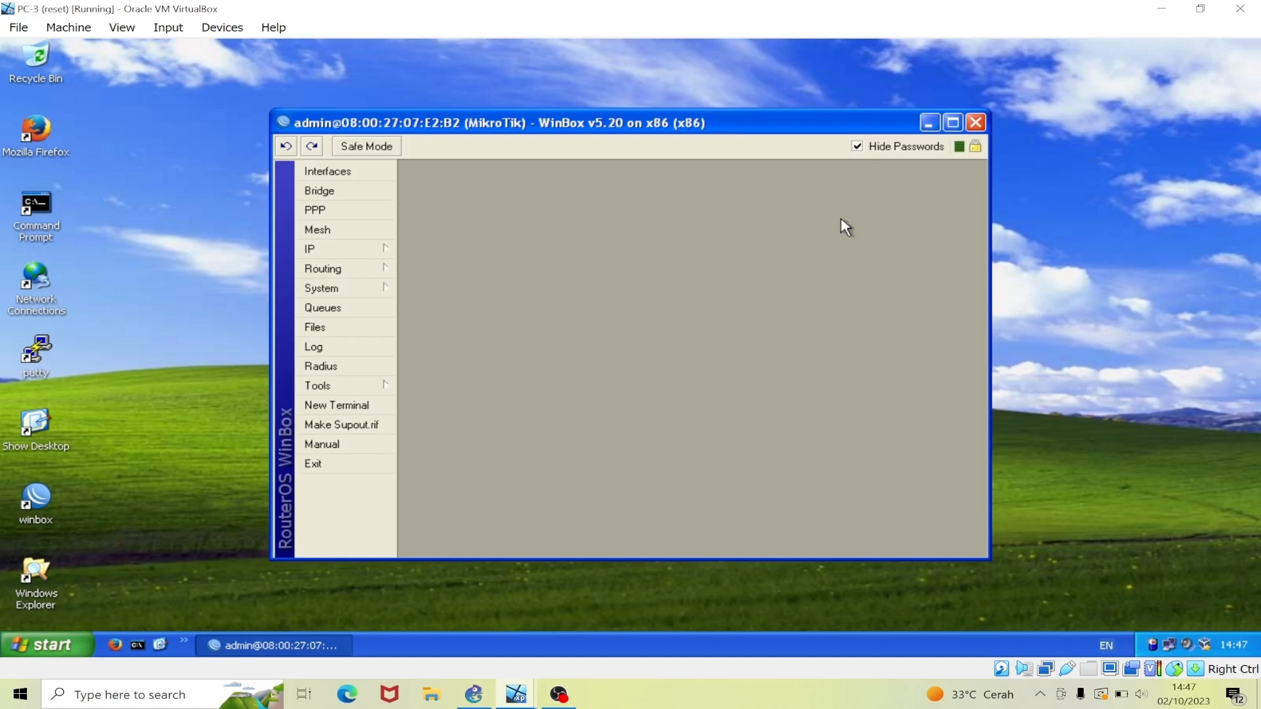
left_click(928, 123)
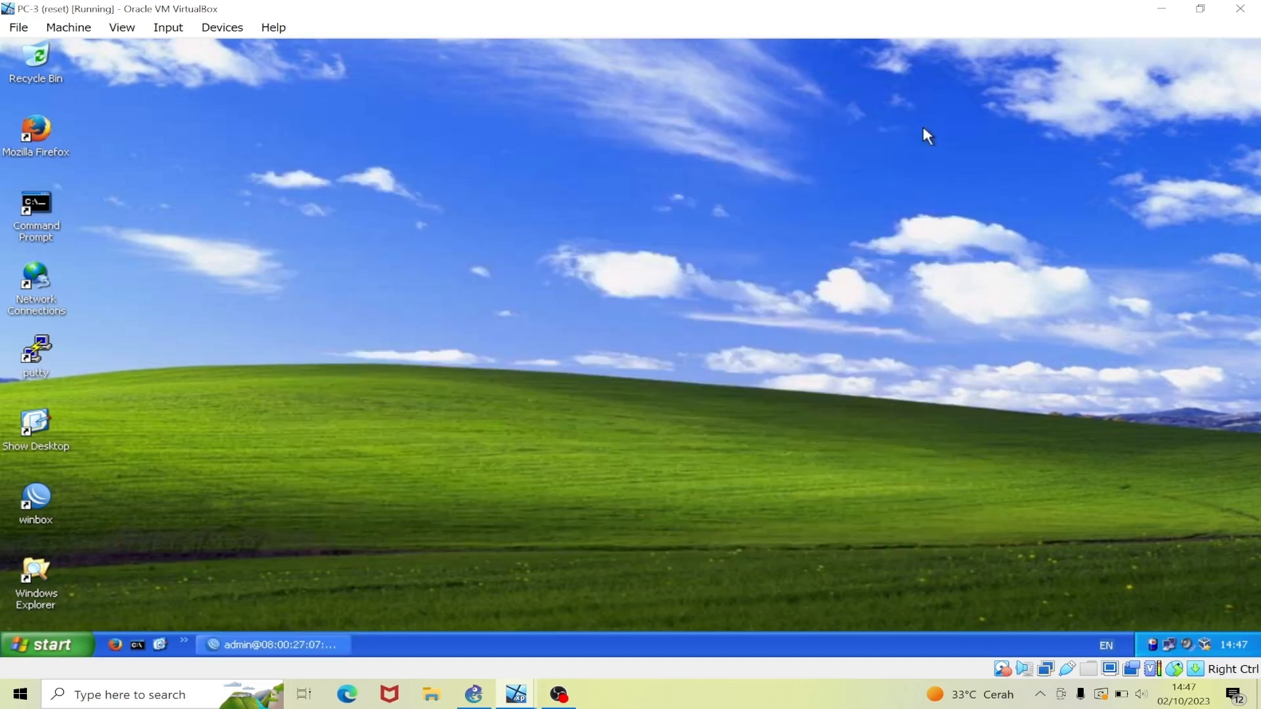
Return to the PC-1 virtual machine, restore its WinBox session and open the router's OSPF settings
left_click(516, 695)
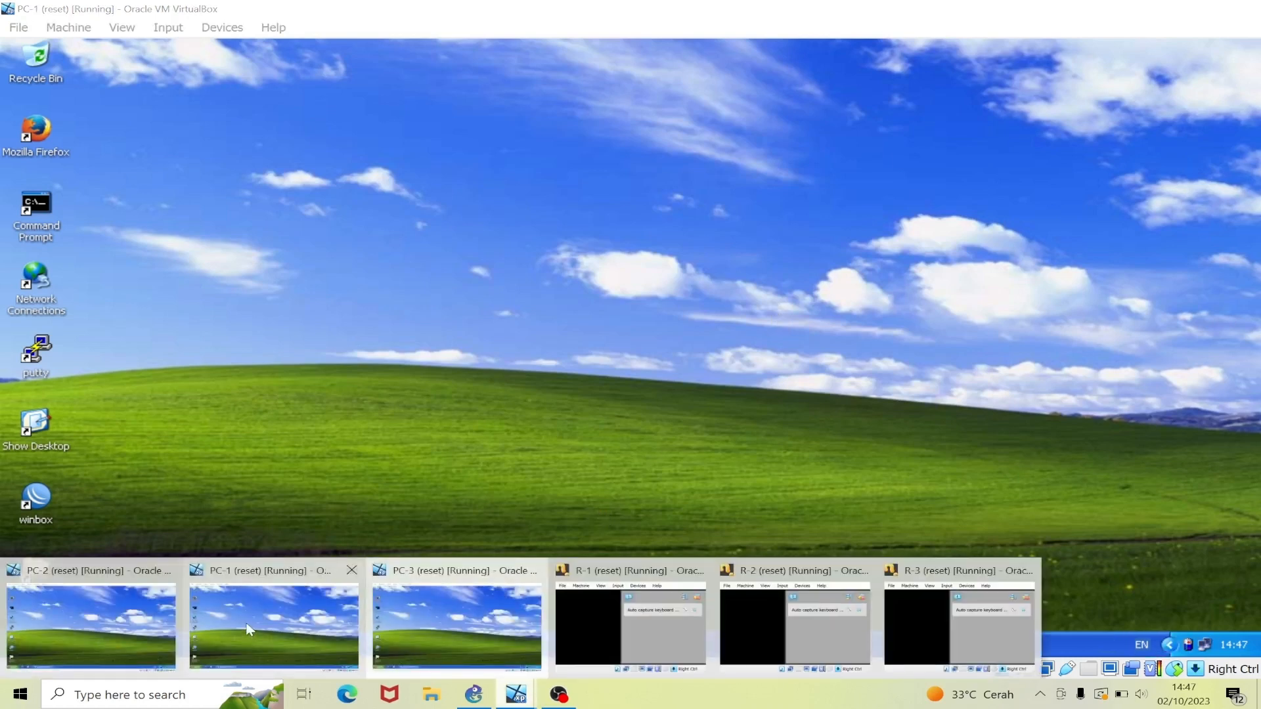
left_click(250, 629)
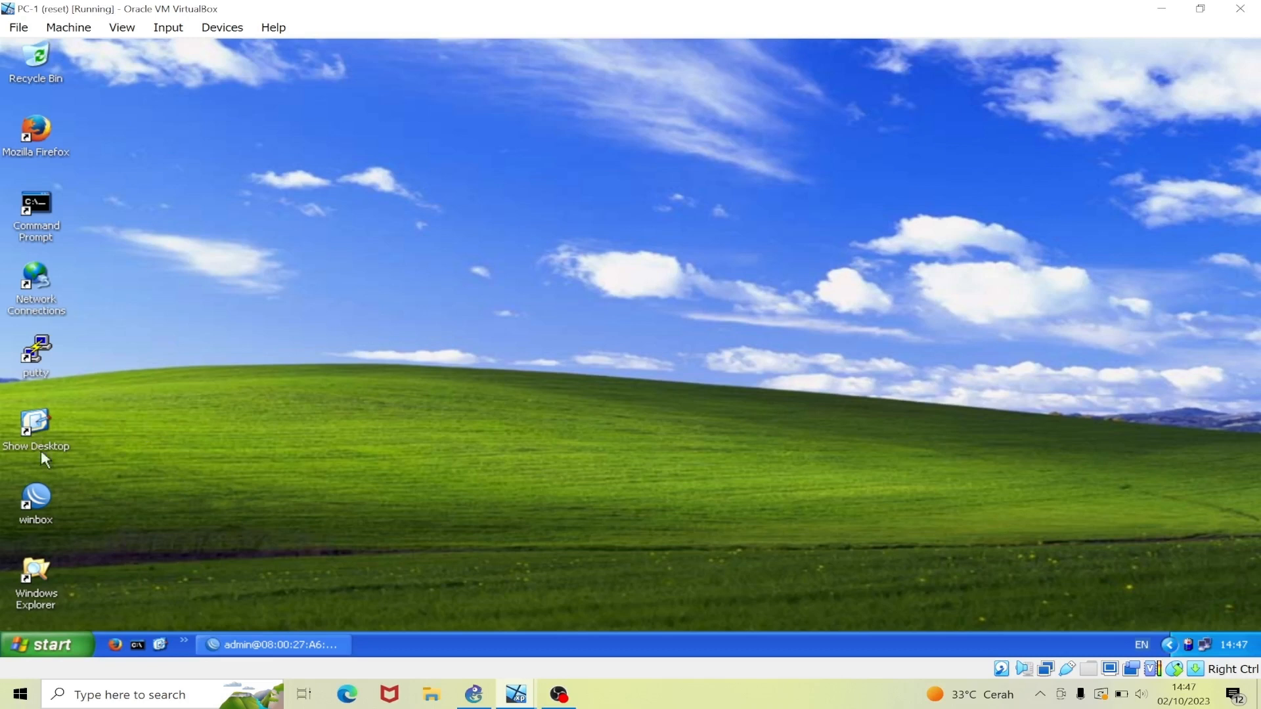
left_click(276, 646)
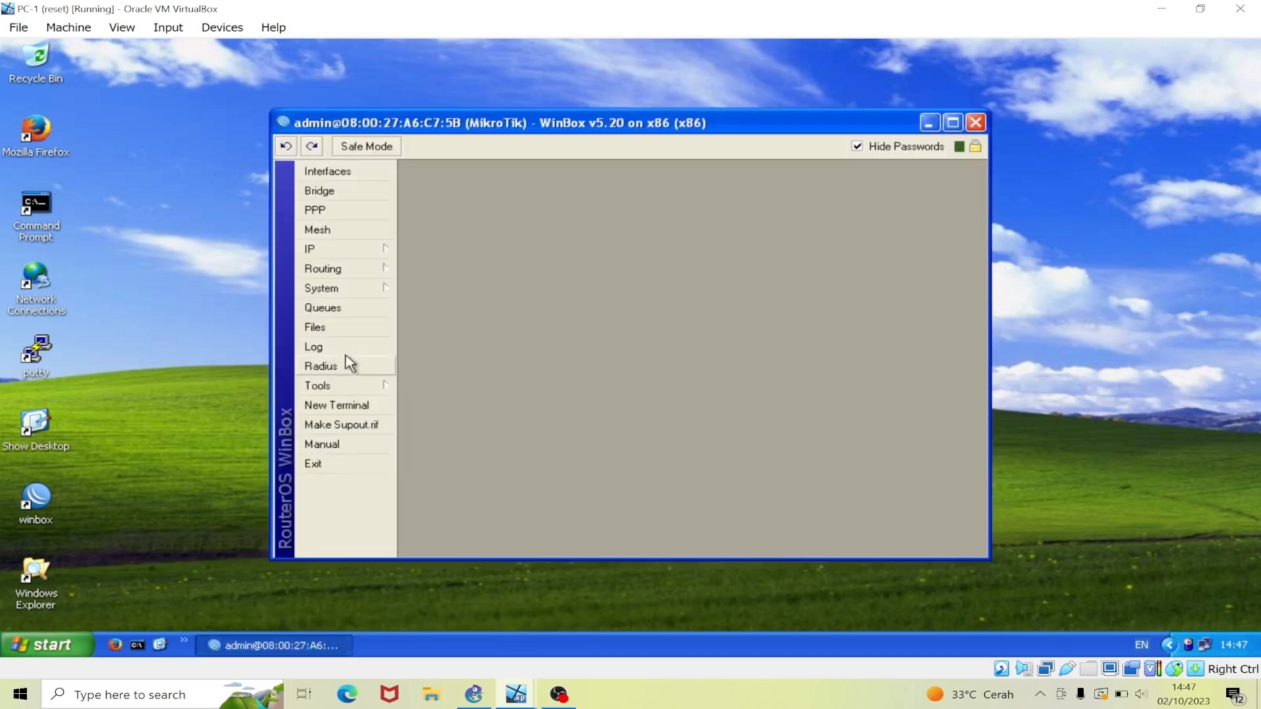
left_click(351, 271)
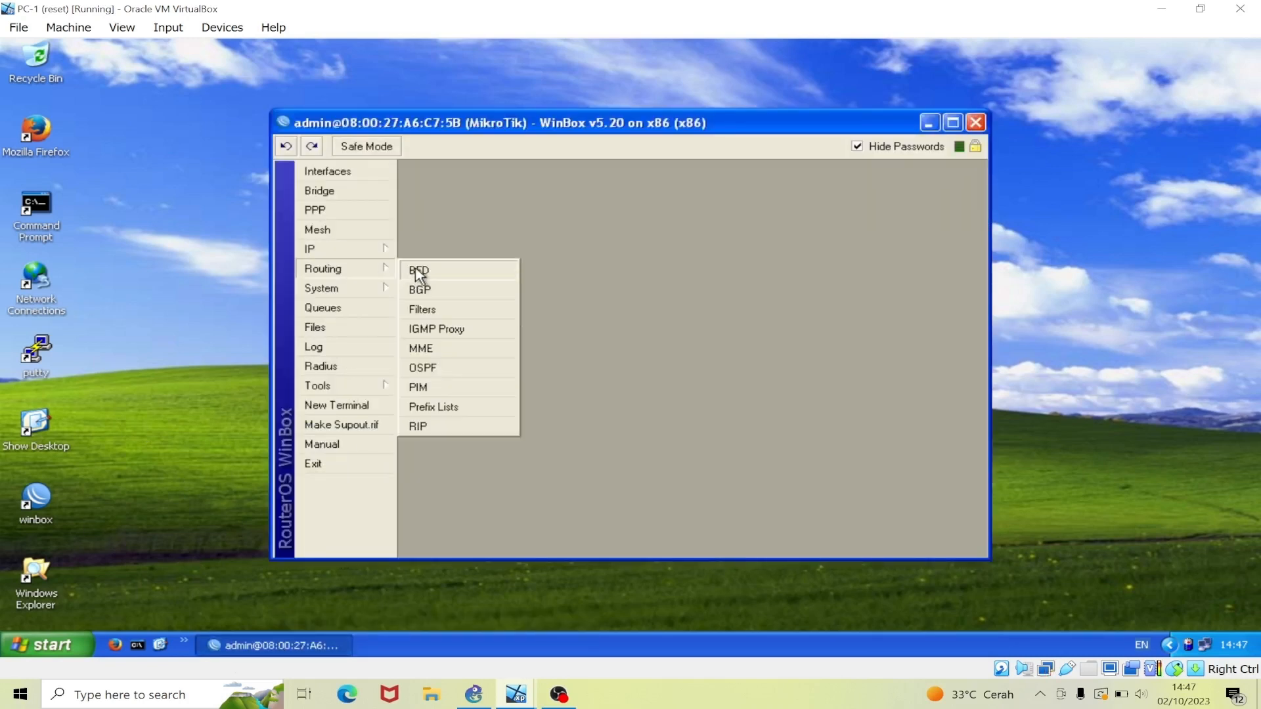
left_click(458, 375)
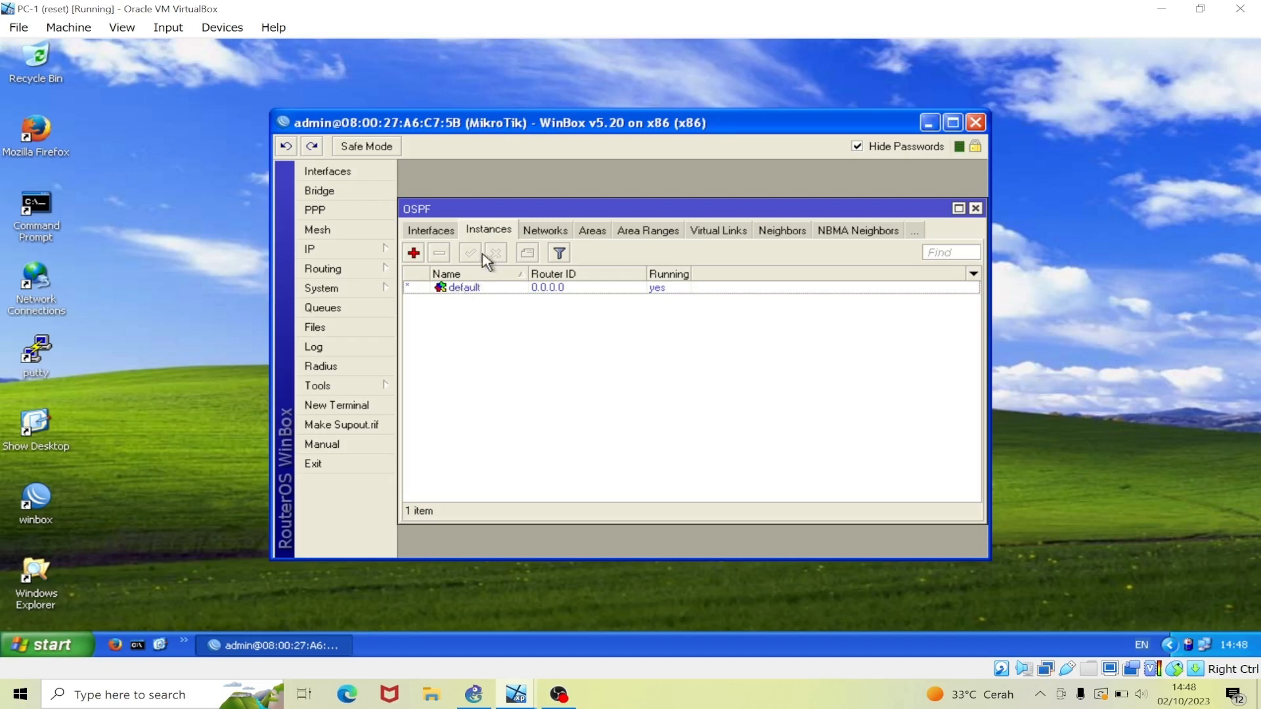
Examine the default OSPF instance and its options for redistributing connected routes, leaving the settings as they are
left_click(457, 293)
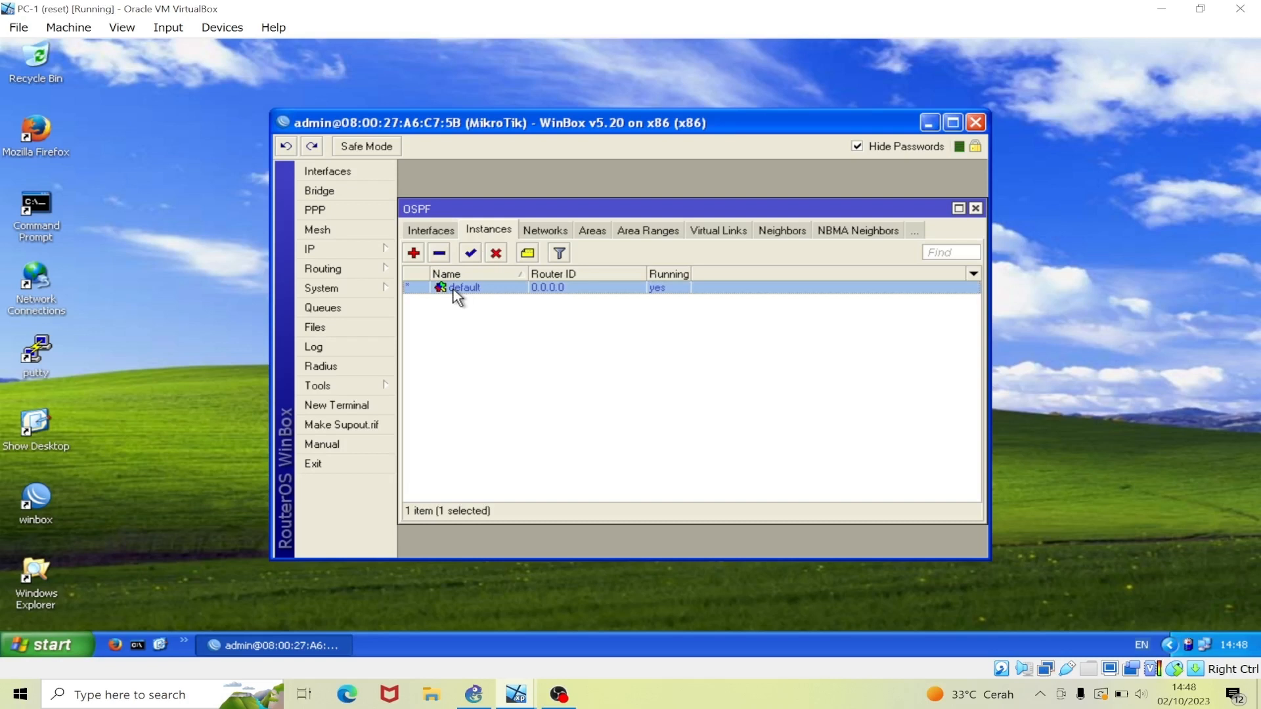
double_click(458, 289)
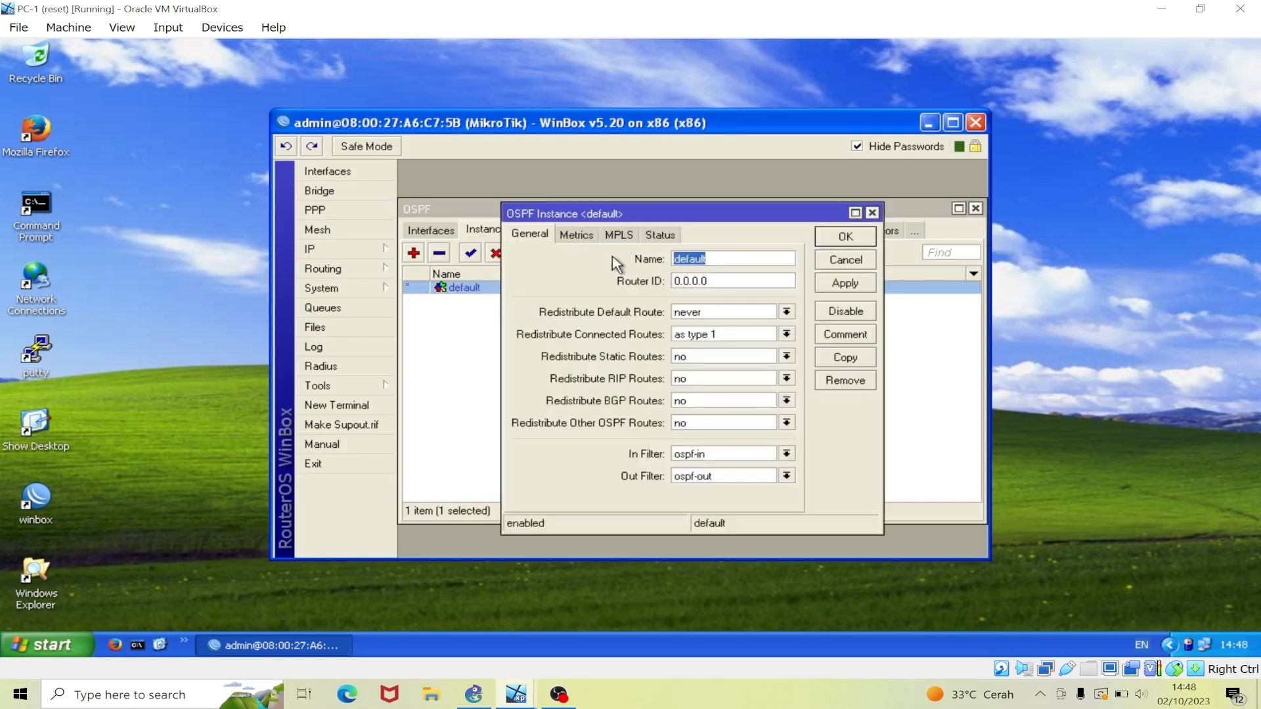
left_click(786, 335)
left_click(787, 337)
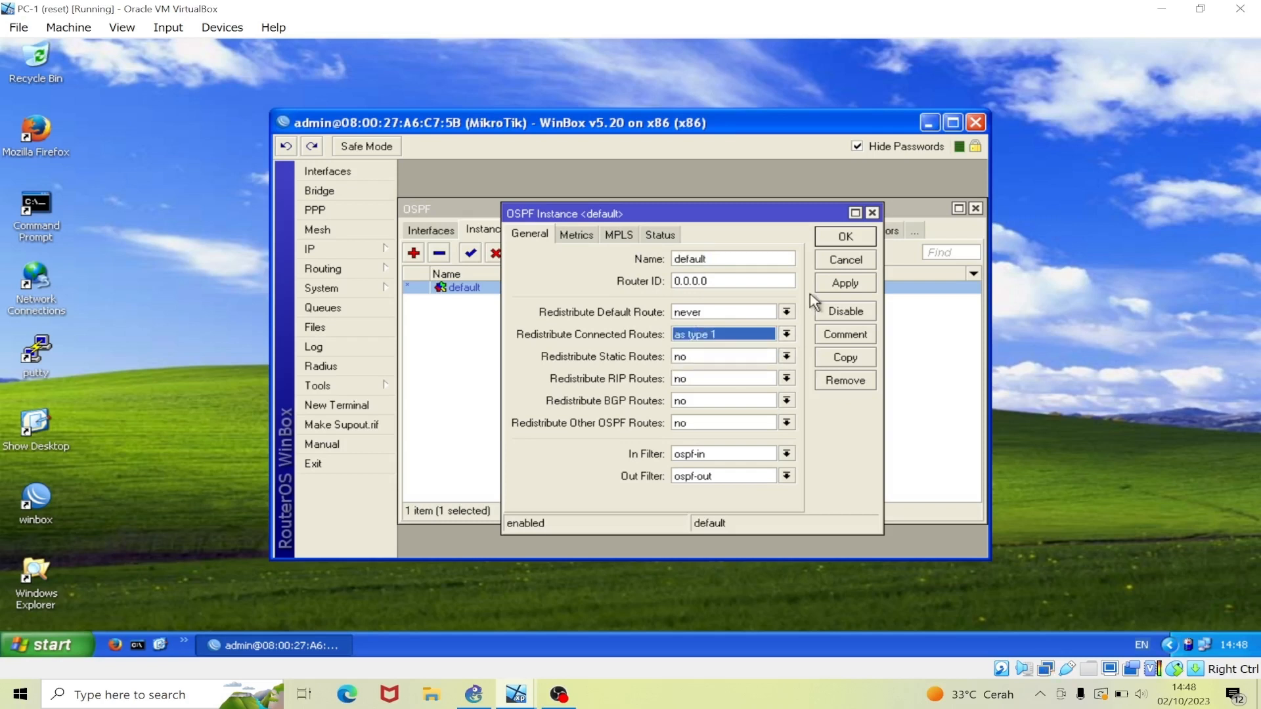
left_click(873, 213)
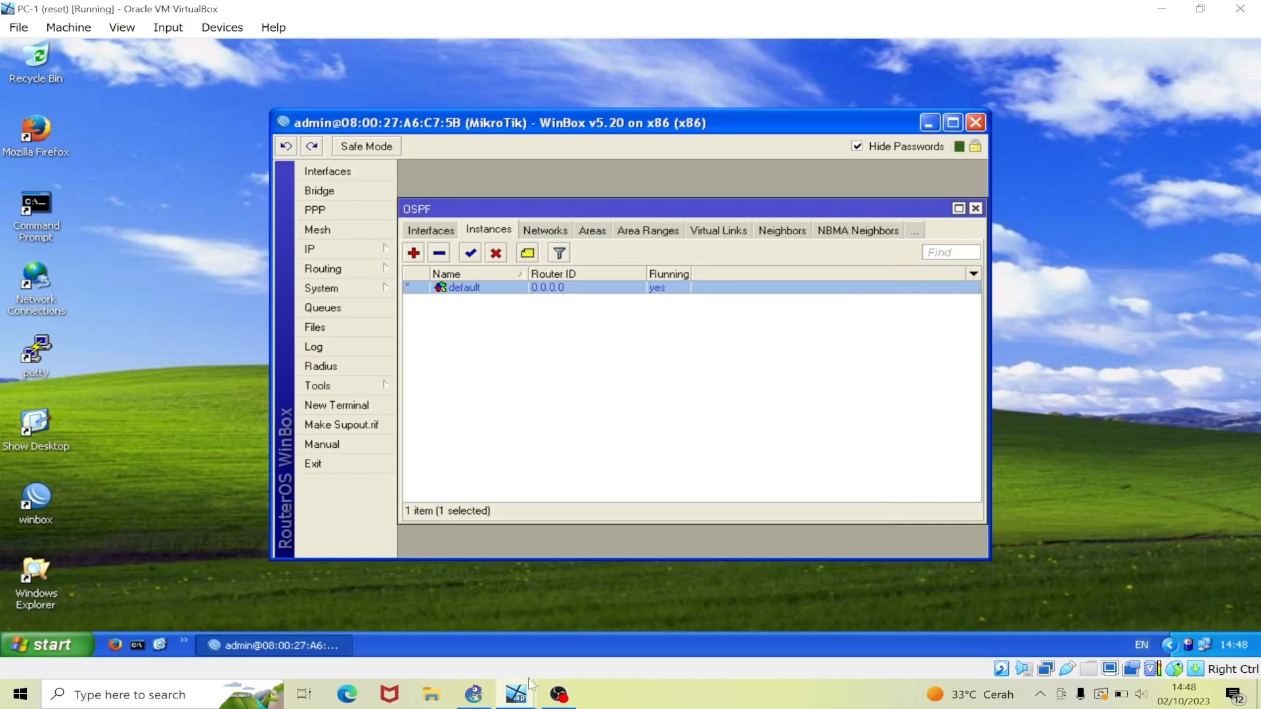
mouse_move(517, 697)
mouse_move(457, 665)
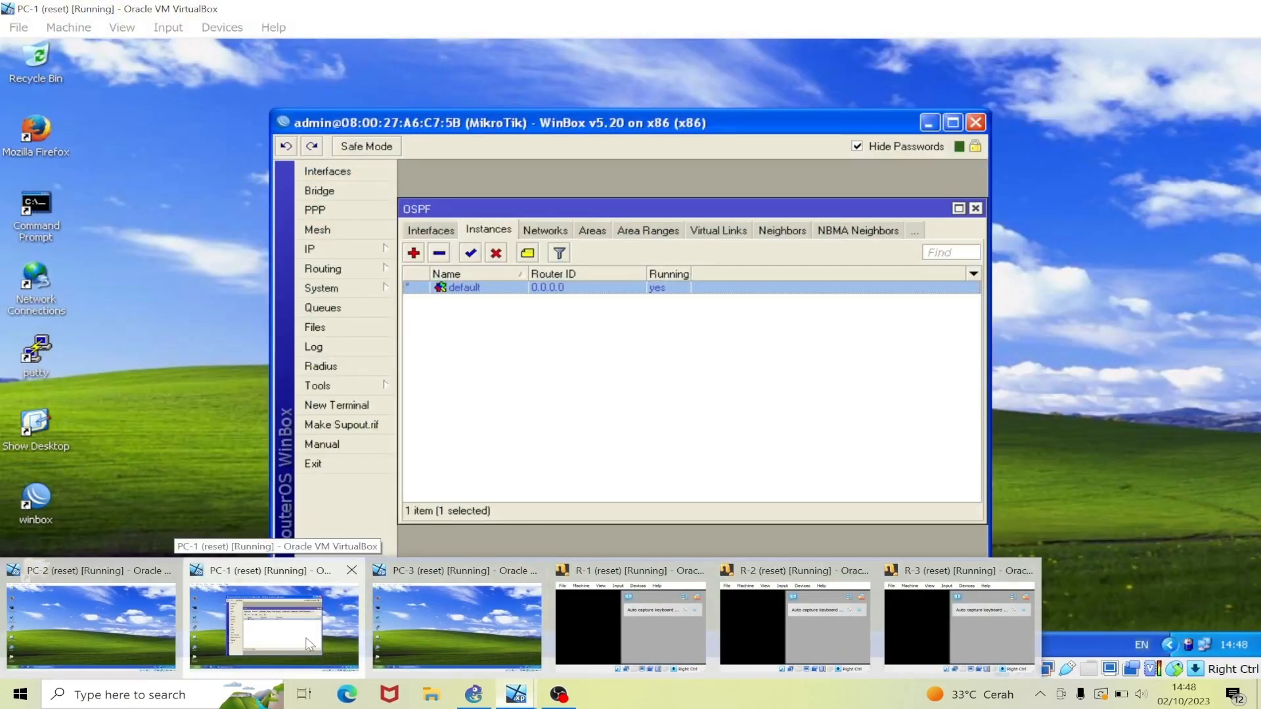
left_click(273, 627)
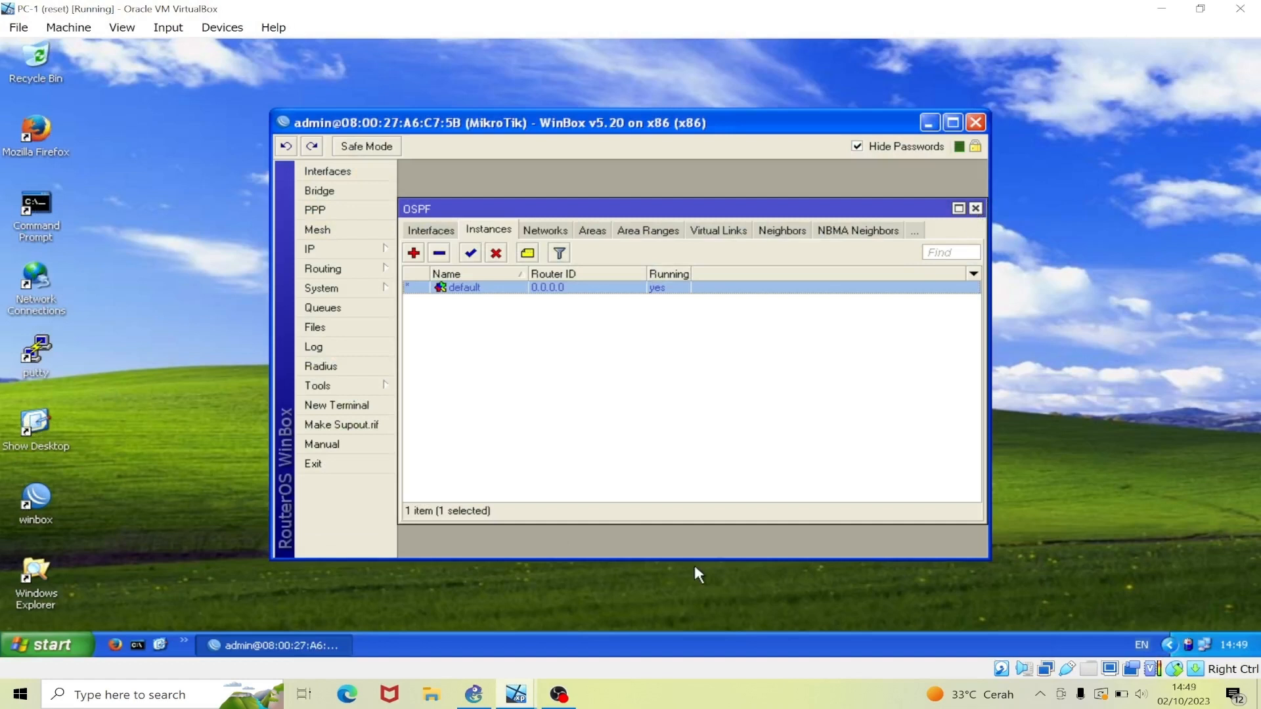
Switch to the PC-2 virtual machine, restore its WinBox session and show the router's OSPF instances
mouse_move(522, 695)
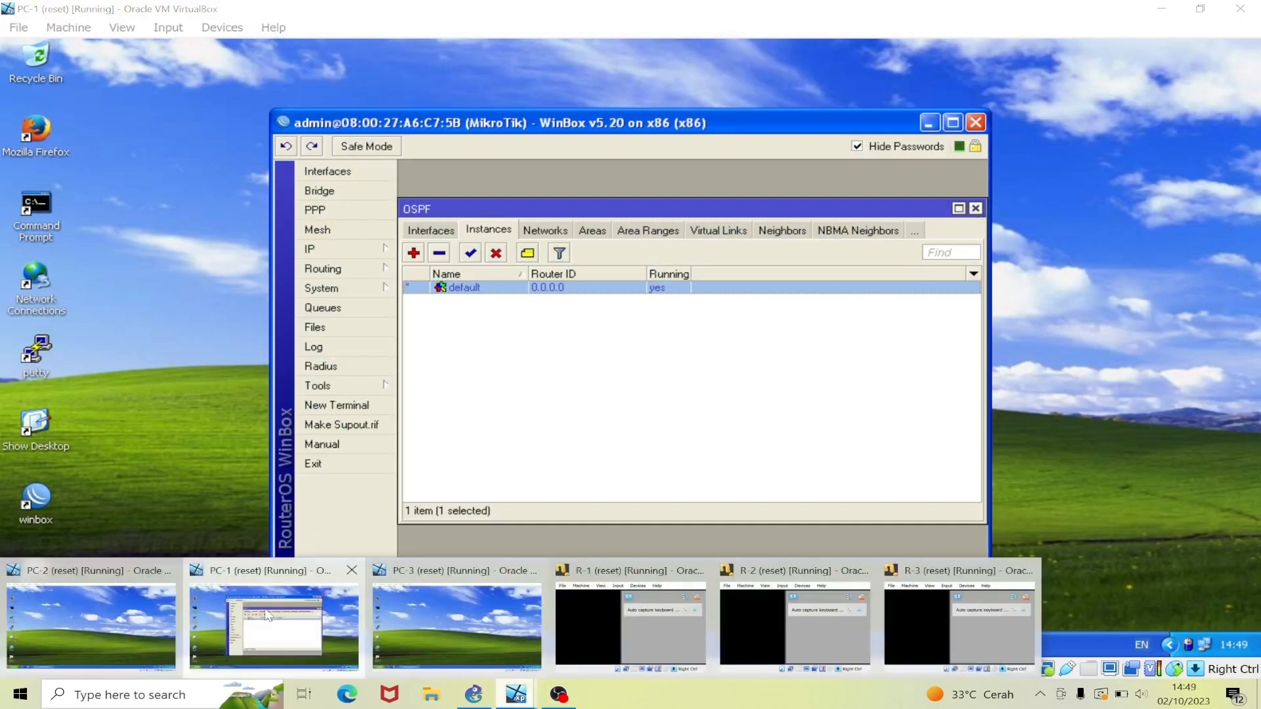
left_click(127, 610)
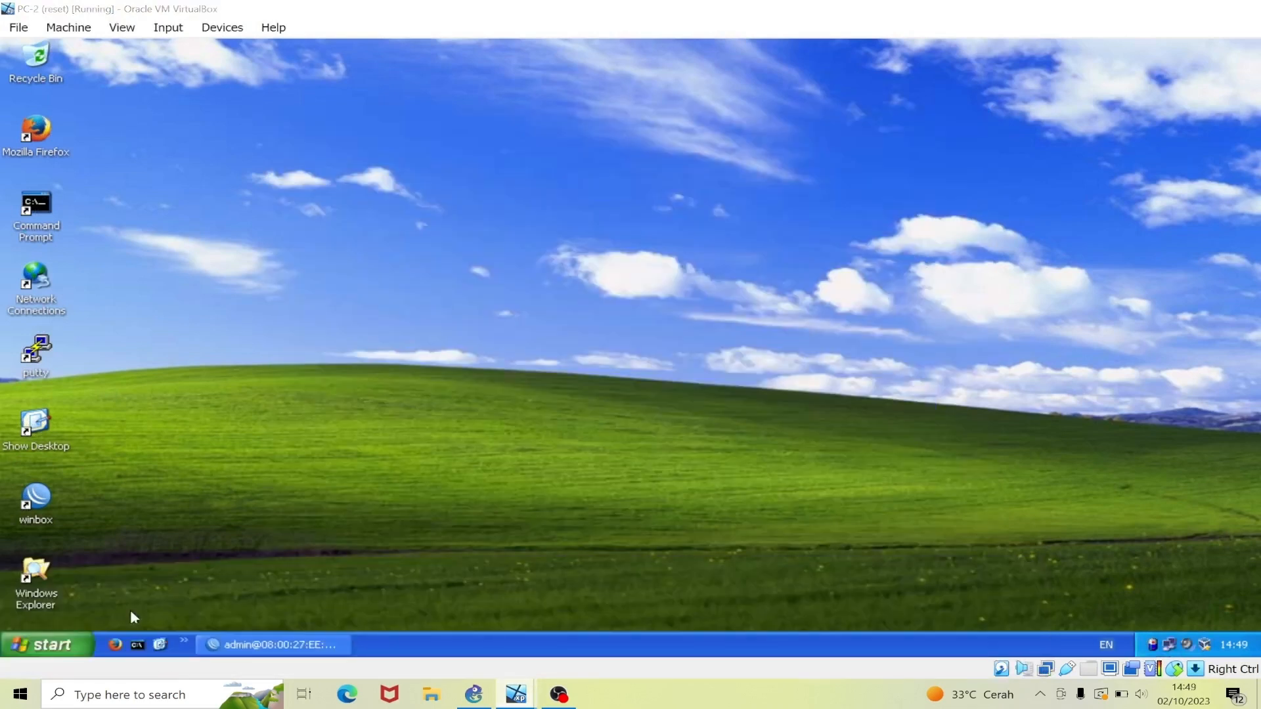
left_click(327, 649)
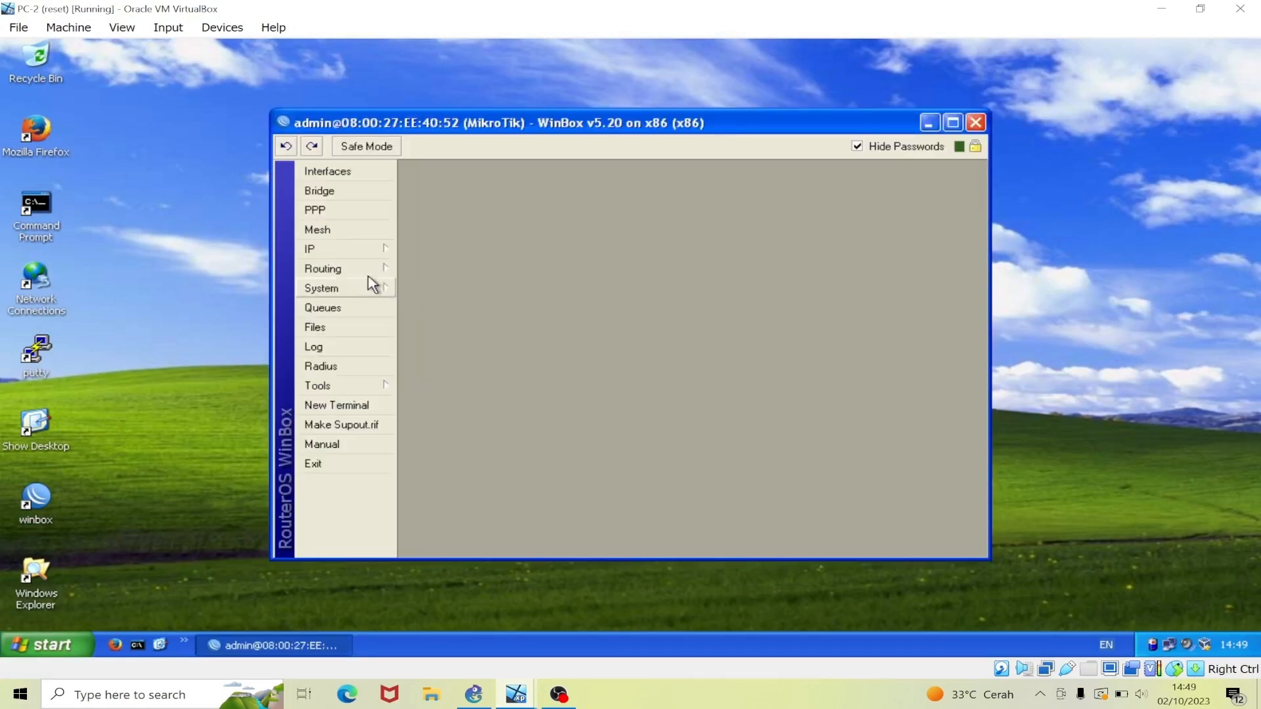
mouse_move(366, 274)
left_click(454, 369)
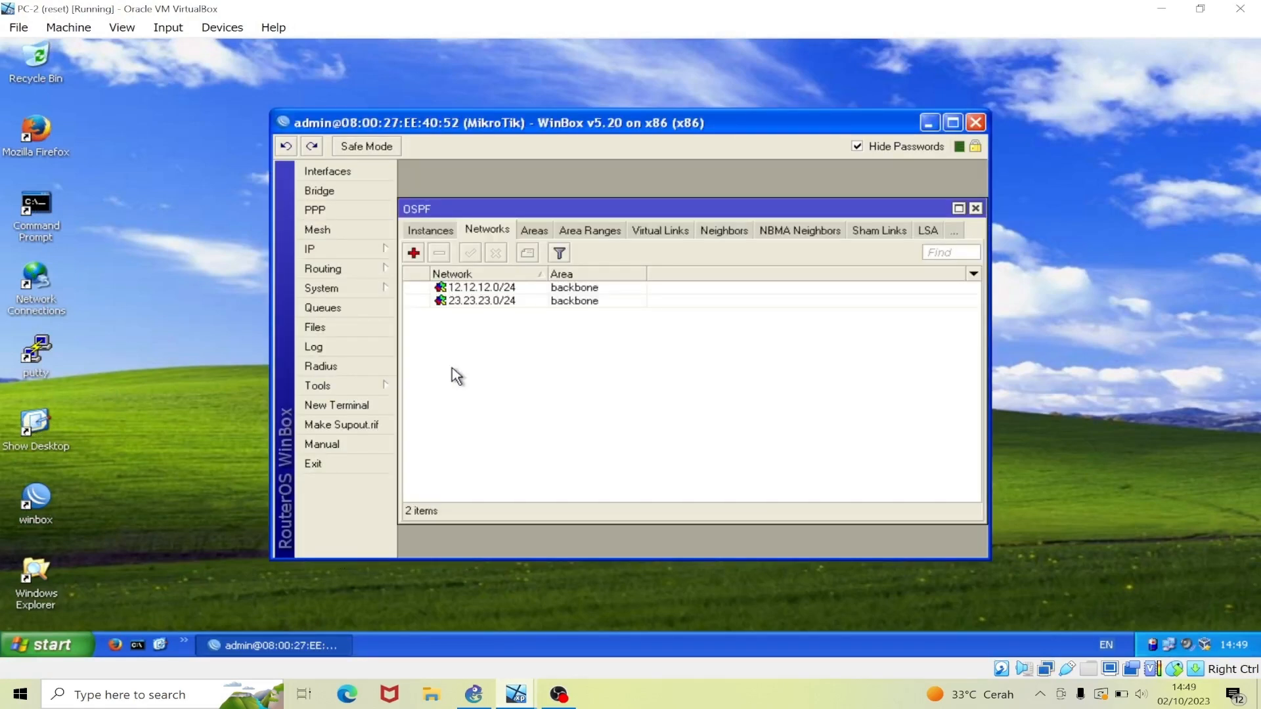
left_click(452, 233)
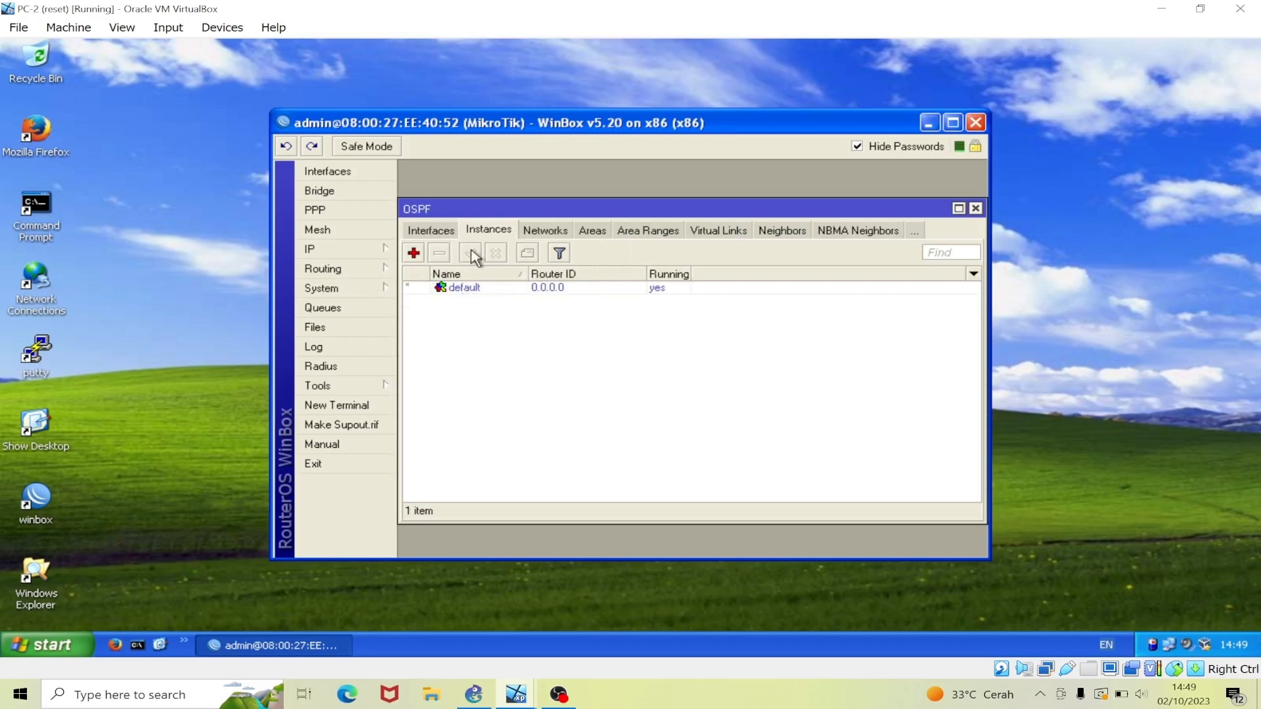
Examine the default OSPF instance of PC-2's router, choose "as type 1" for Redistribute Connected Routes, and close it without applying
double_click(460, 289)
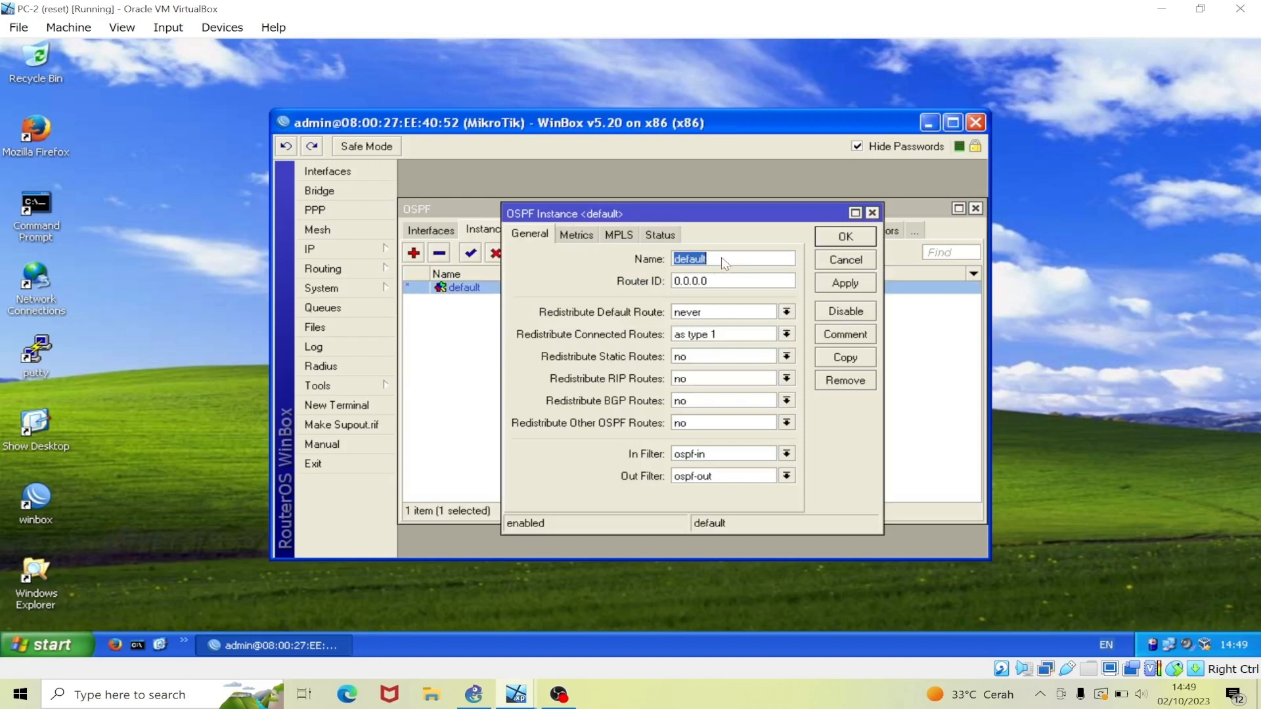
left_click(786, 334)
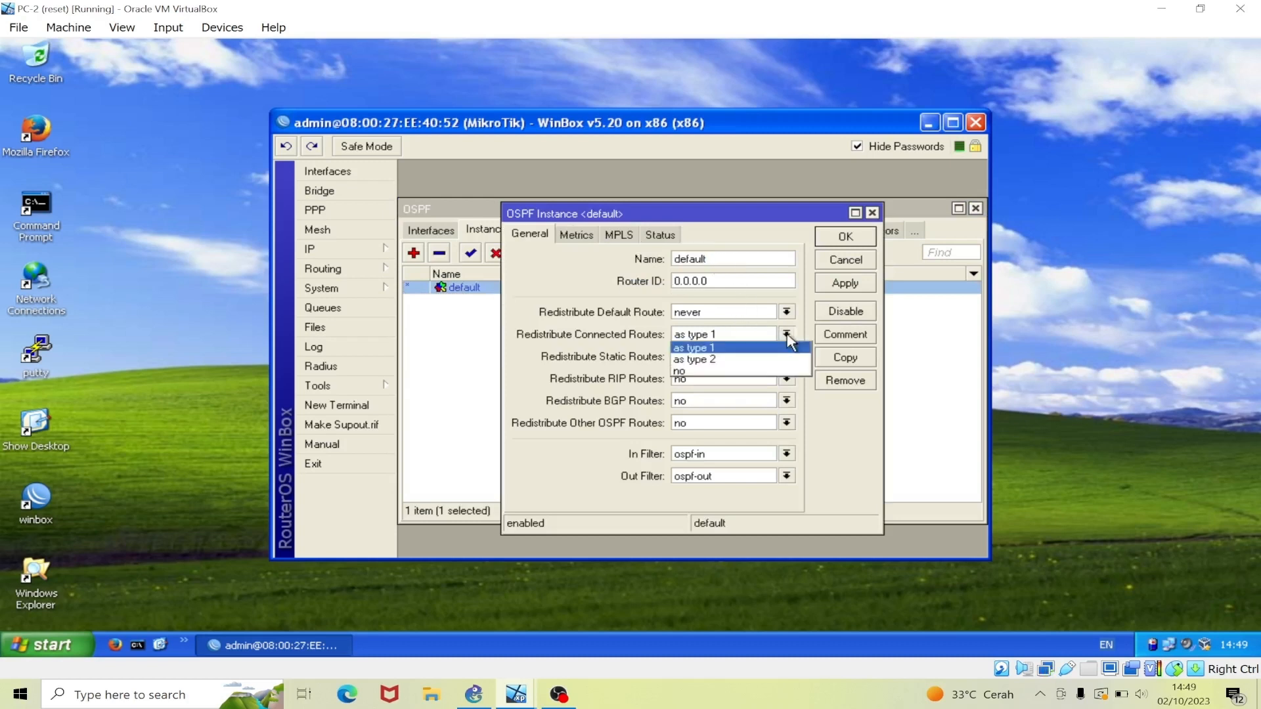
left_click(765, 349)
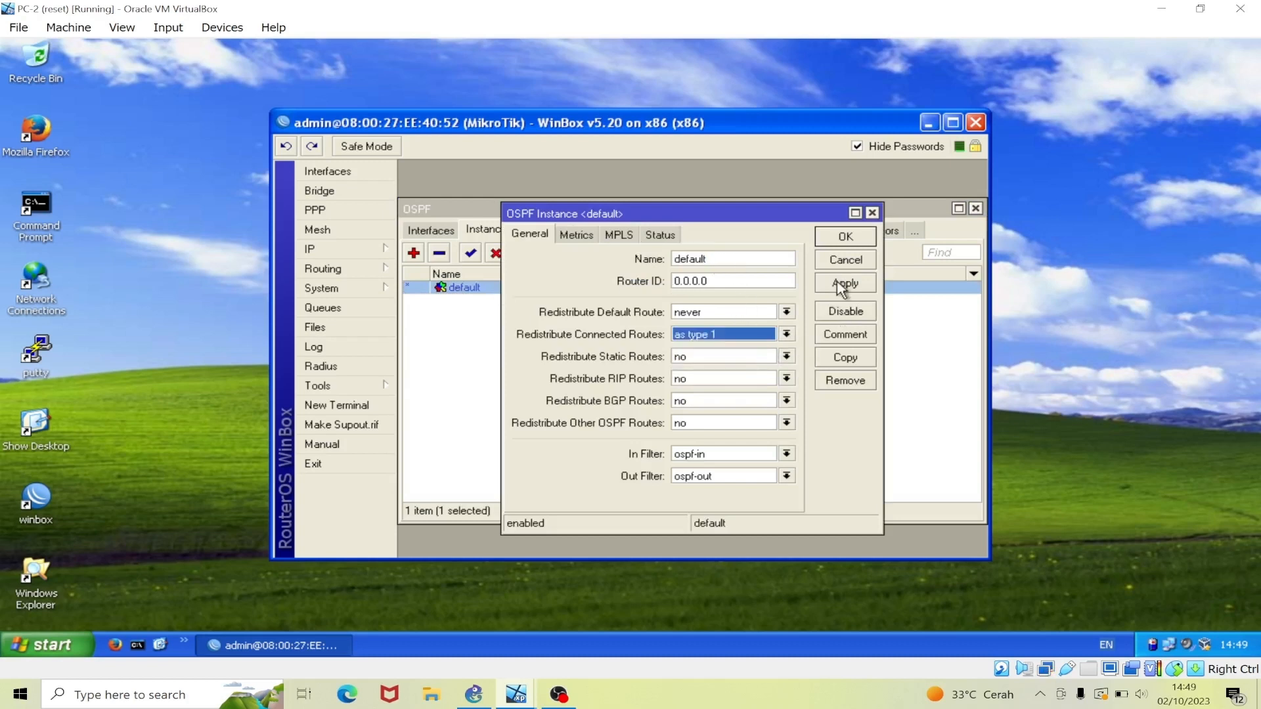
left_click(872, 213)
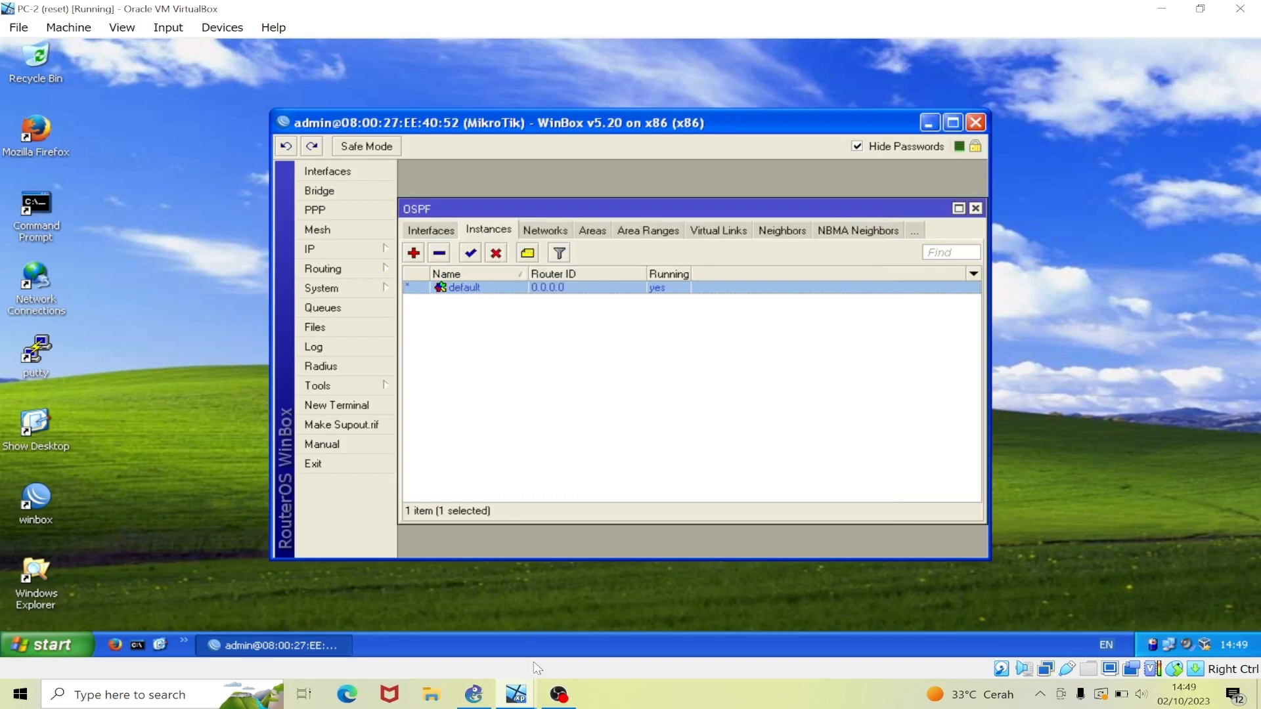
Switch to the PC-3 virtual machine, restore its WinBox session and show the router's OSPF instances
mouse_move(535, 702)
left_click(447, 620)
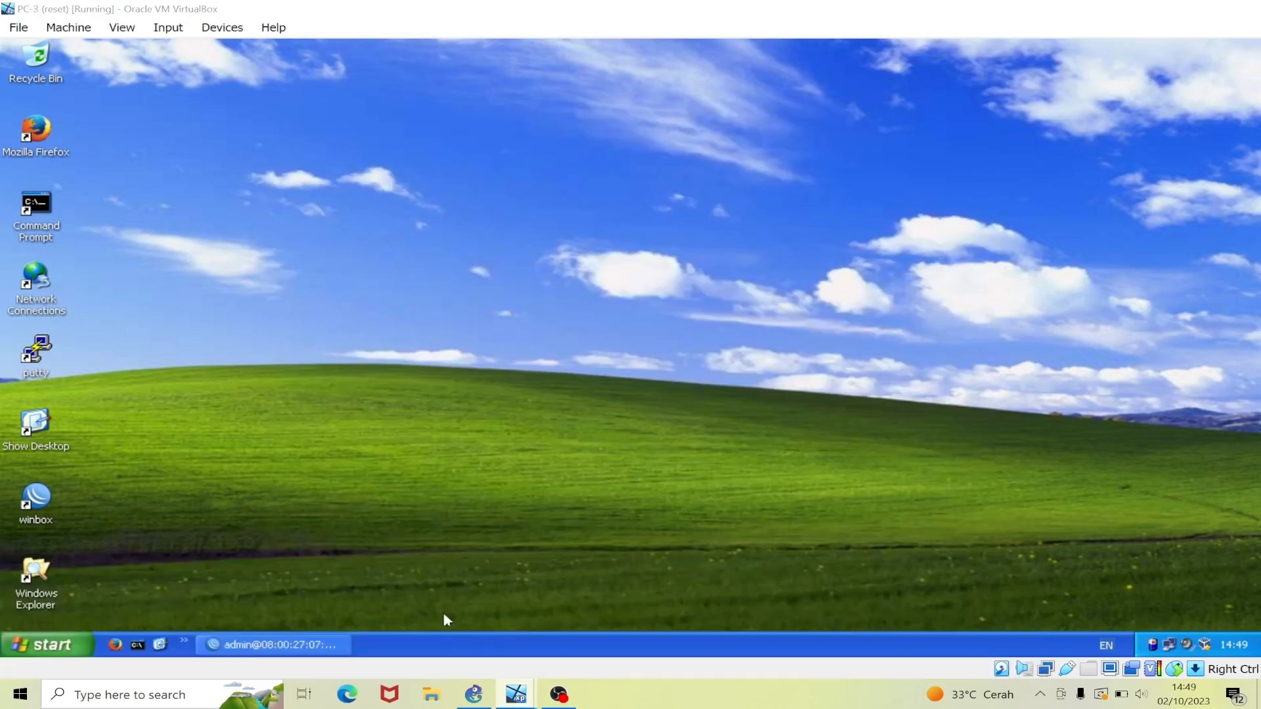
left_click(300, 644)
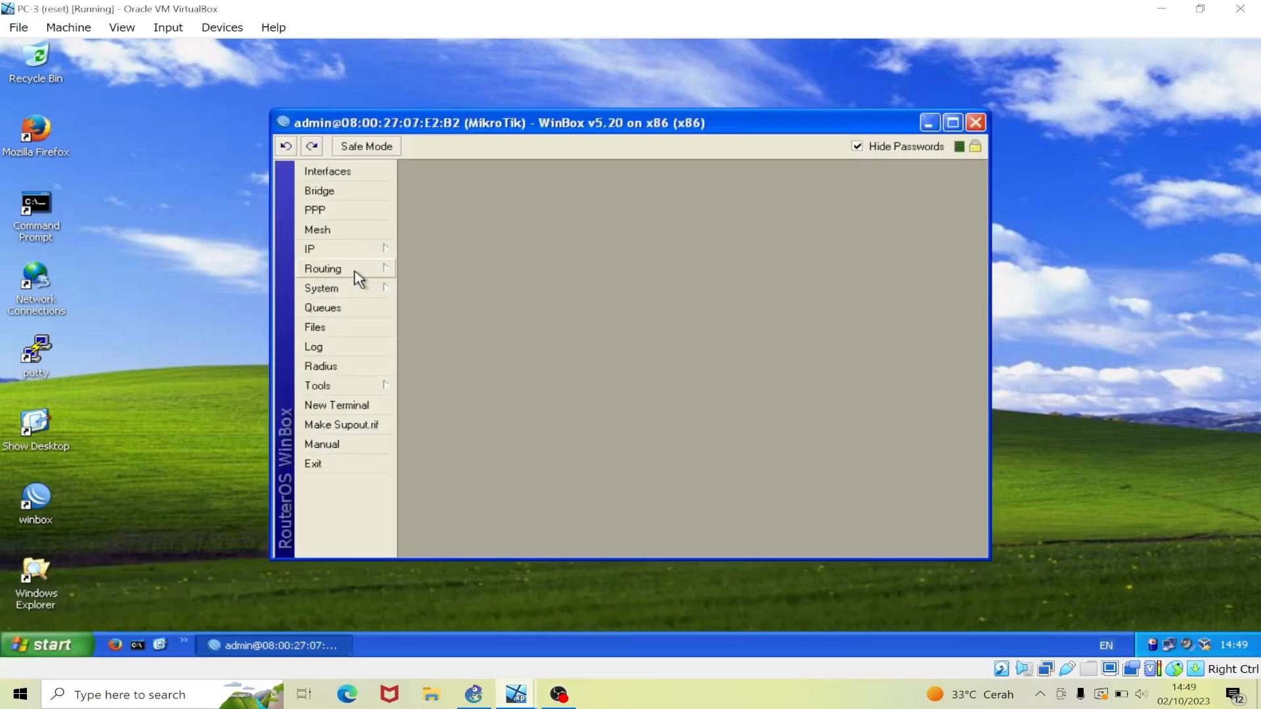
mouse_move(354, 275)
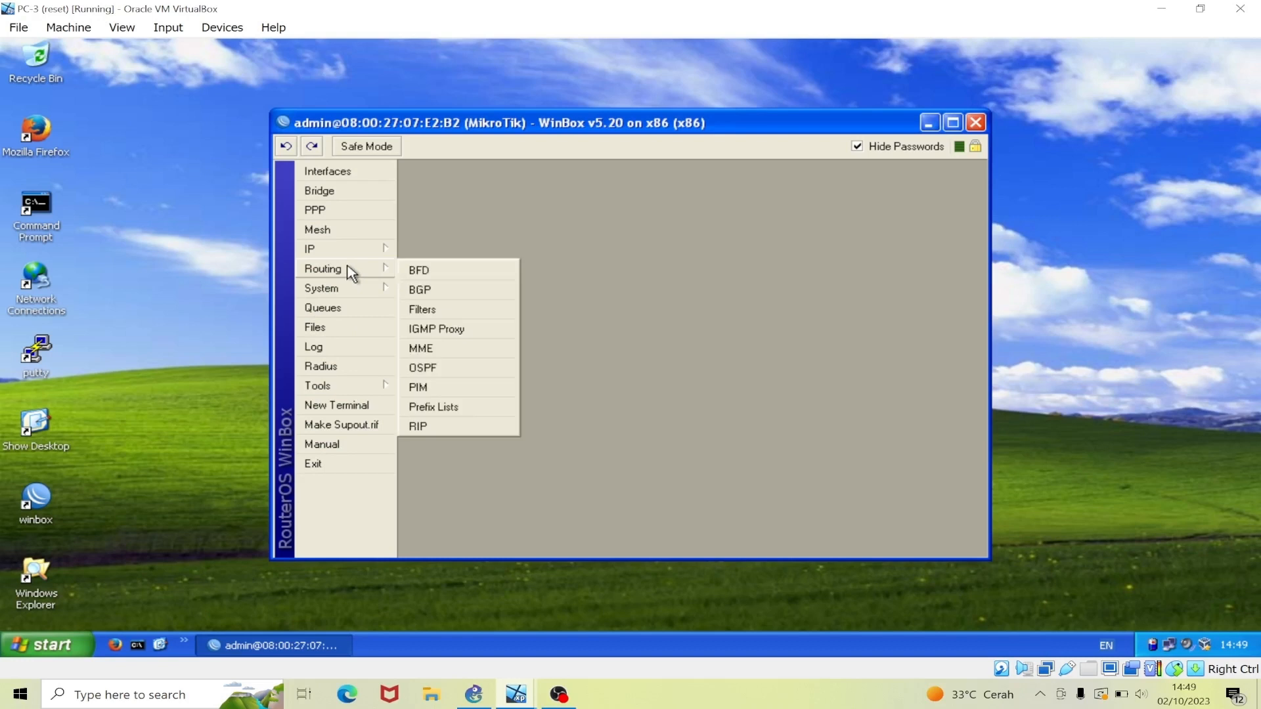
left_click(442, 372)
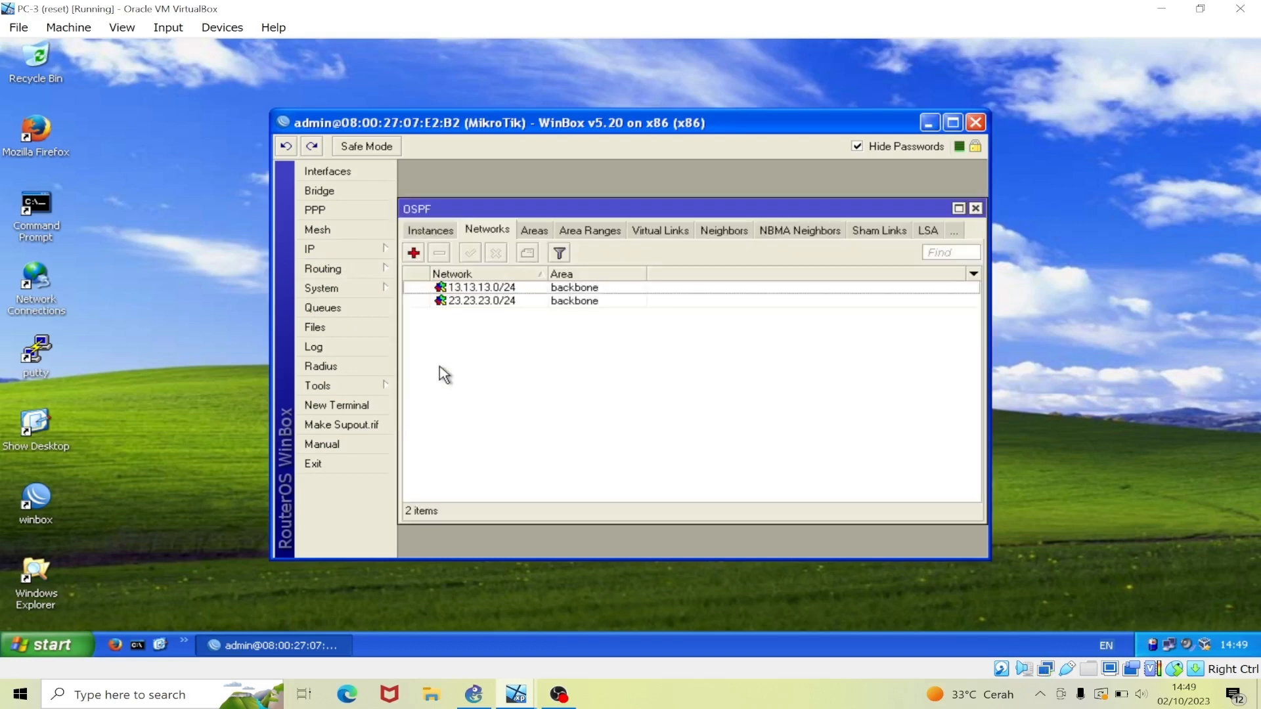
left_click(453, 234)
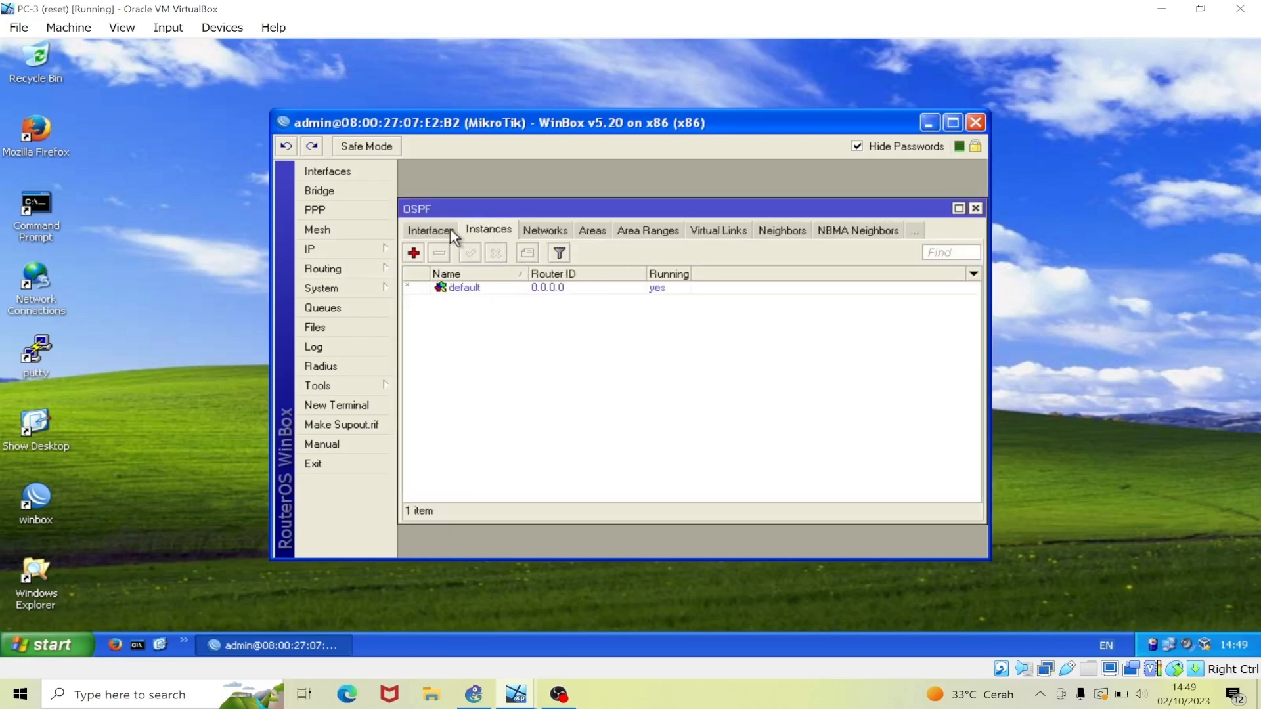
Examine the default OSPF instance of PC-3's router, choose "as type 1" for connected routes, close it without applying, and minimize WinBox
left_click(453, 291)
double_click(452, 291)
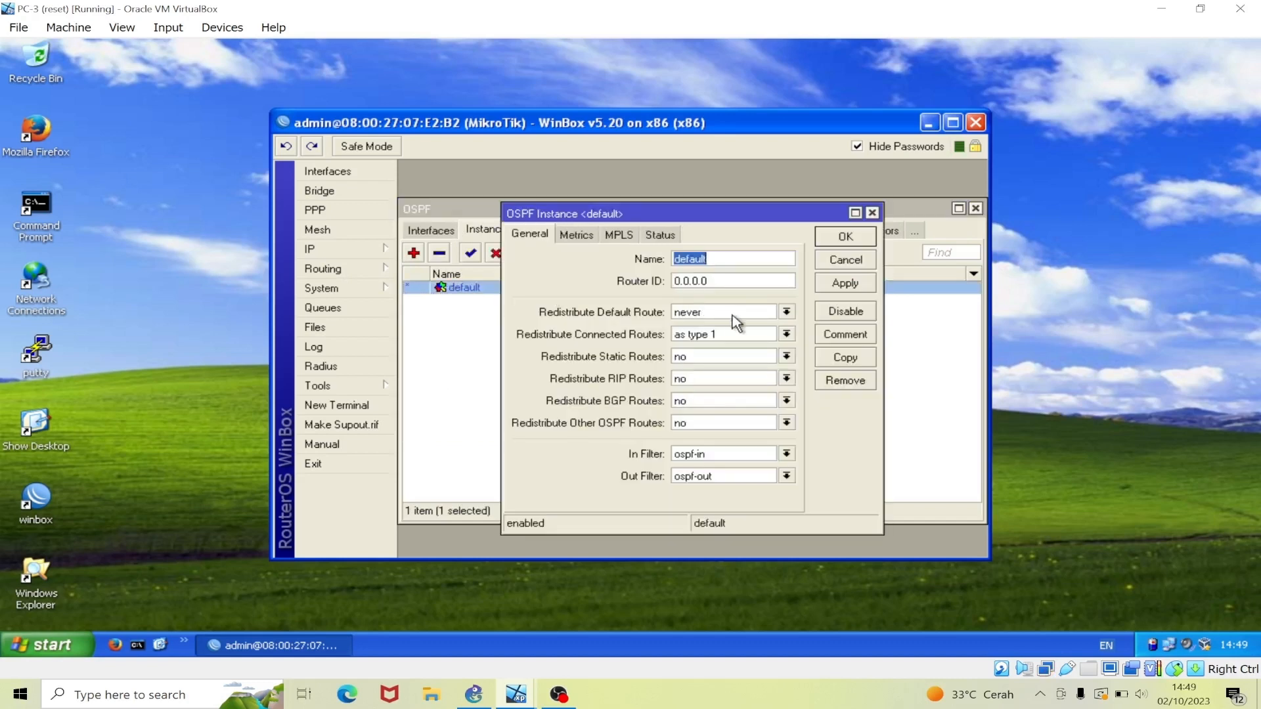
left_click(786, 335)
left_click(792, 346)
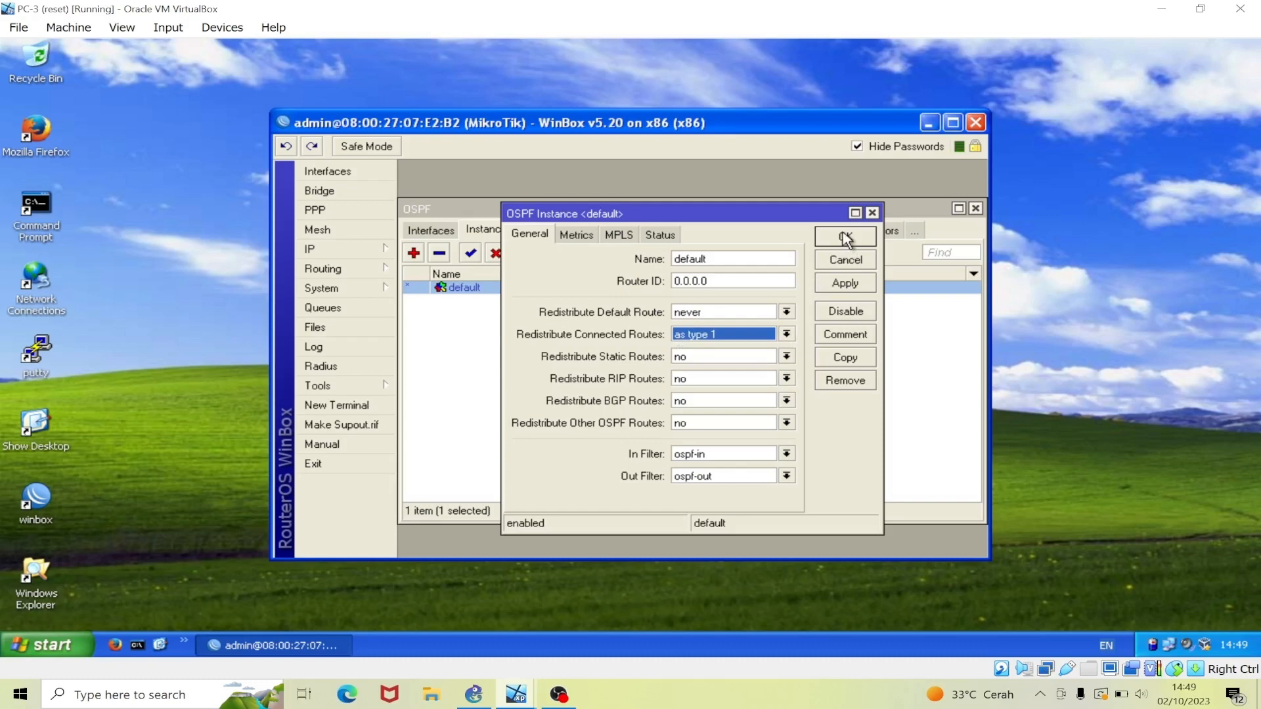
left_click(872, 215)
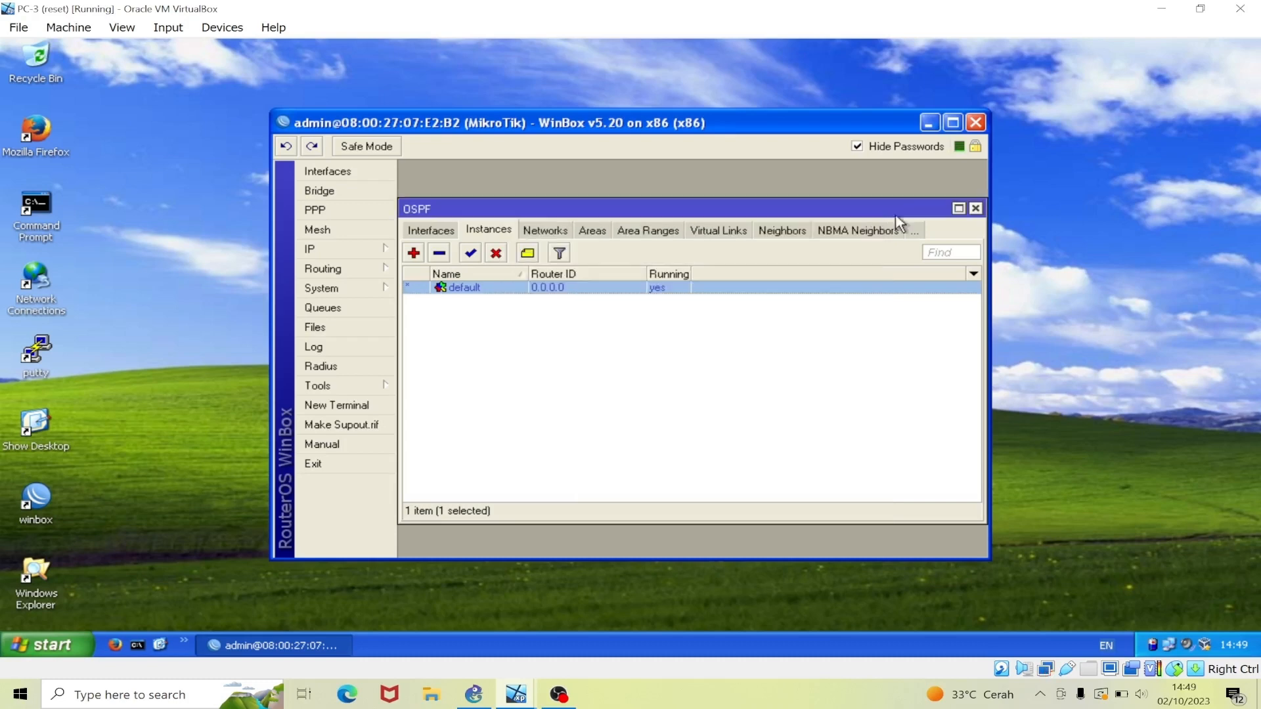
left_click(929, 123)
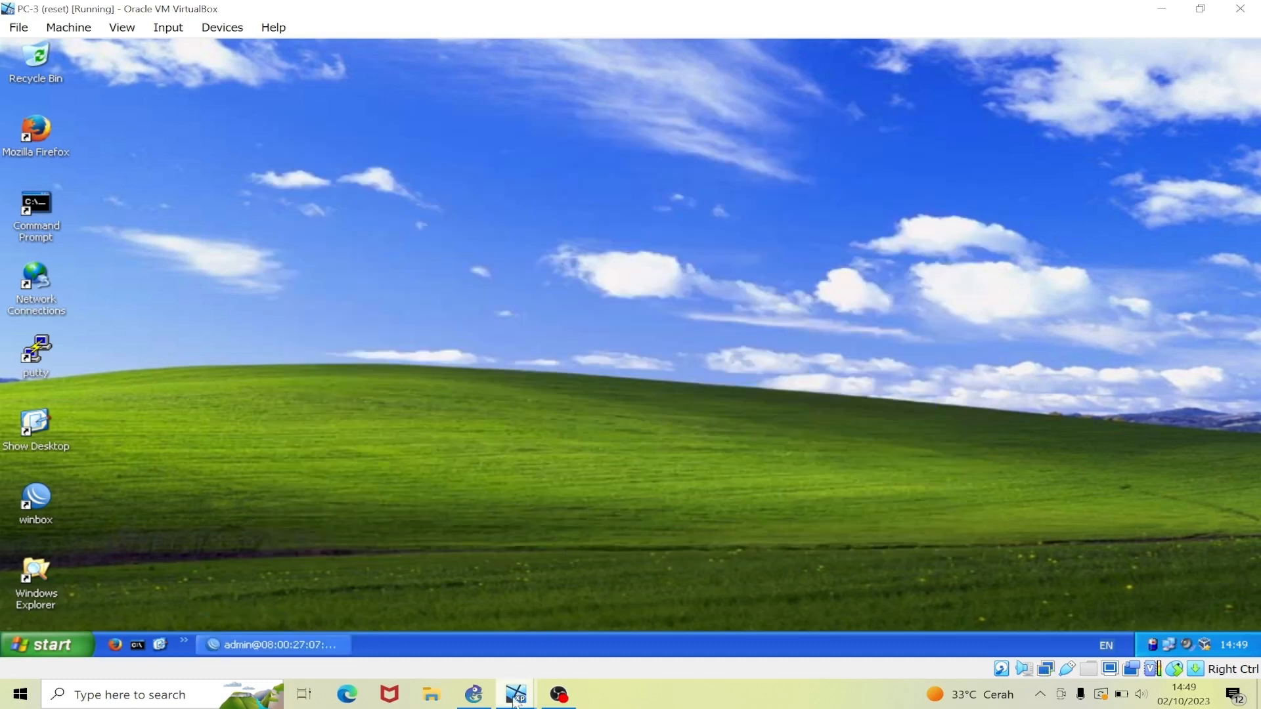
Return to PC-1, review its router's OSPF networks and the blank new network form without adding an entry, and minimize WinBox
mouse_move(514, 699)
left_click(223, 597)
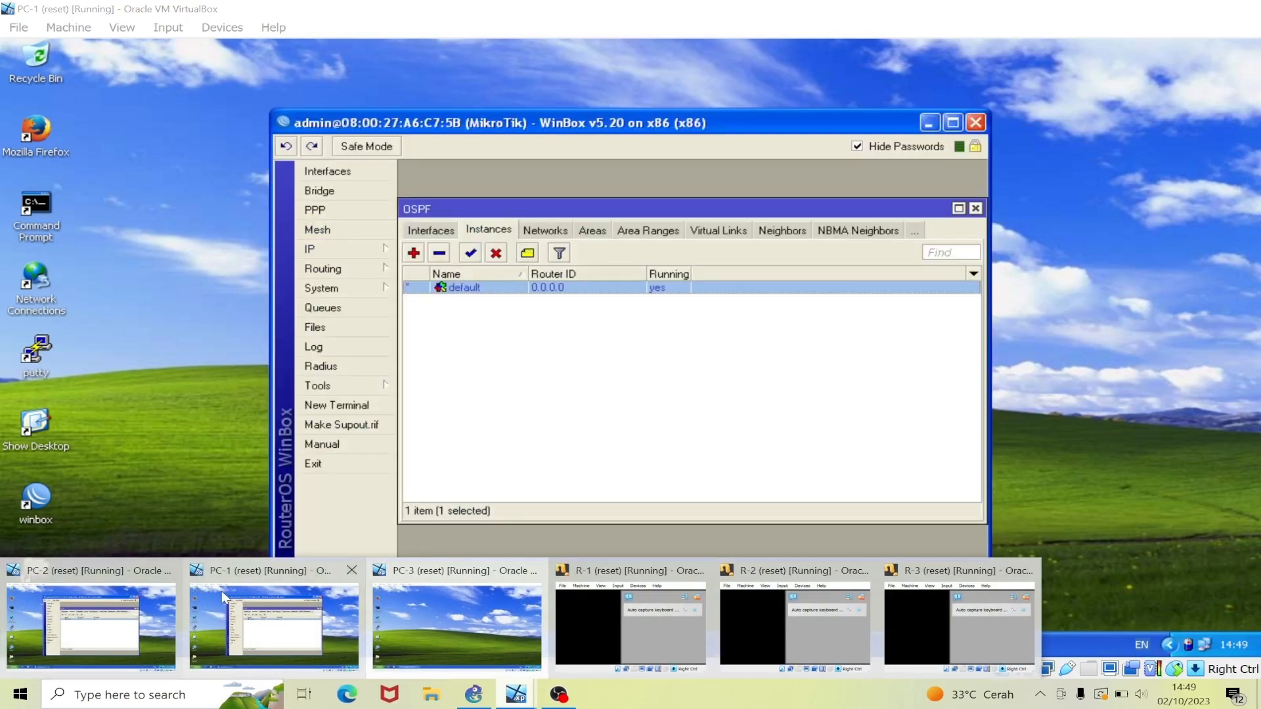
left_click(550, 231)
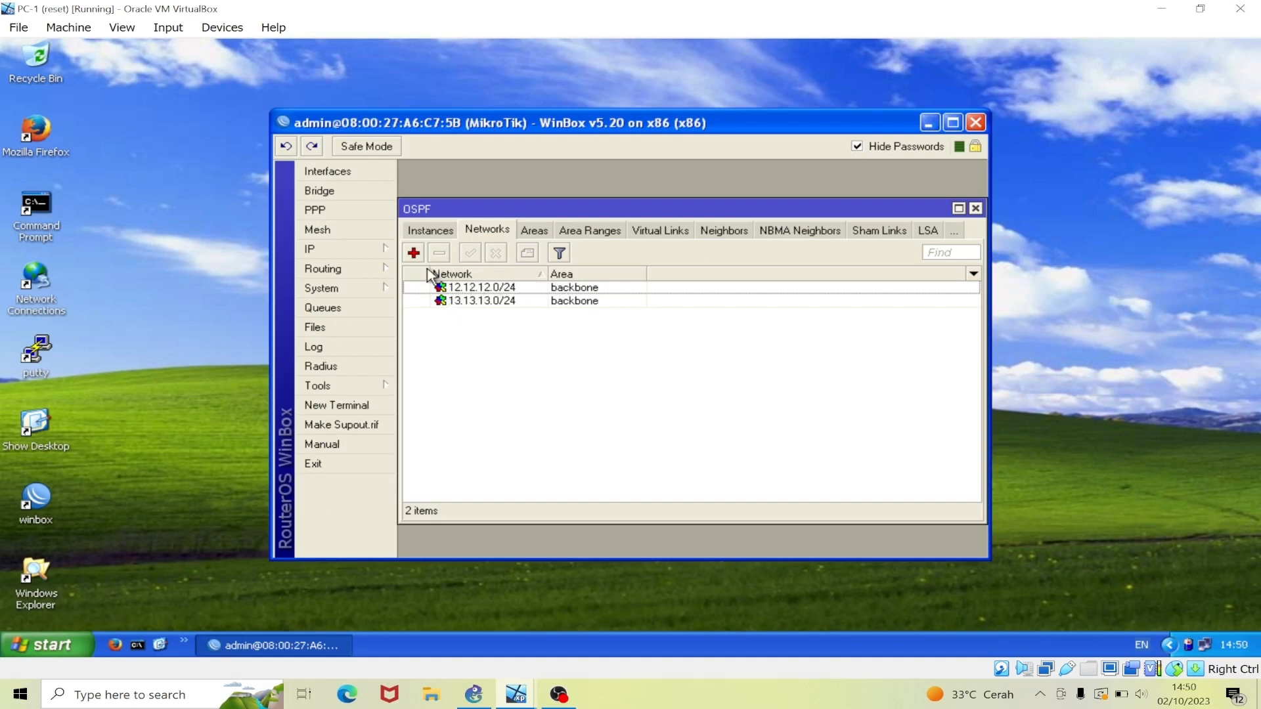
left_click(414, 253)
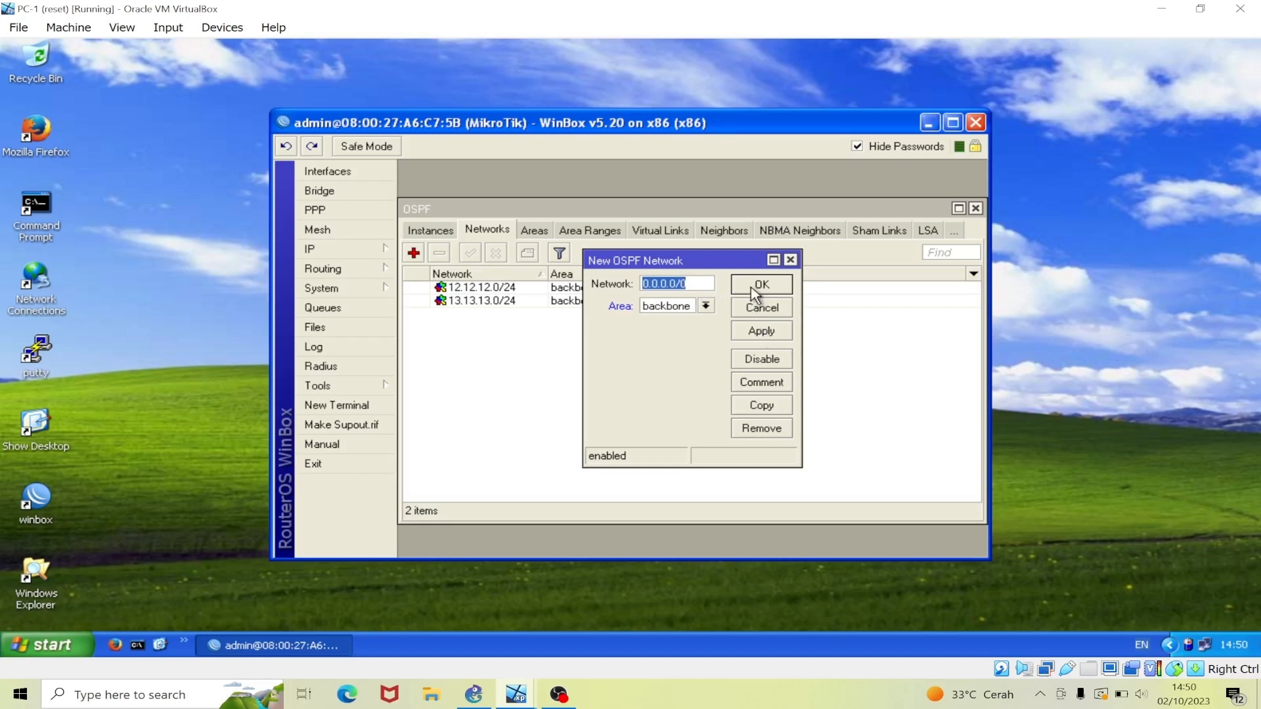
left_click(791, 260)
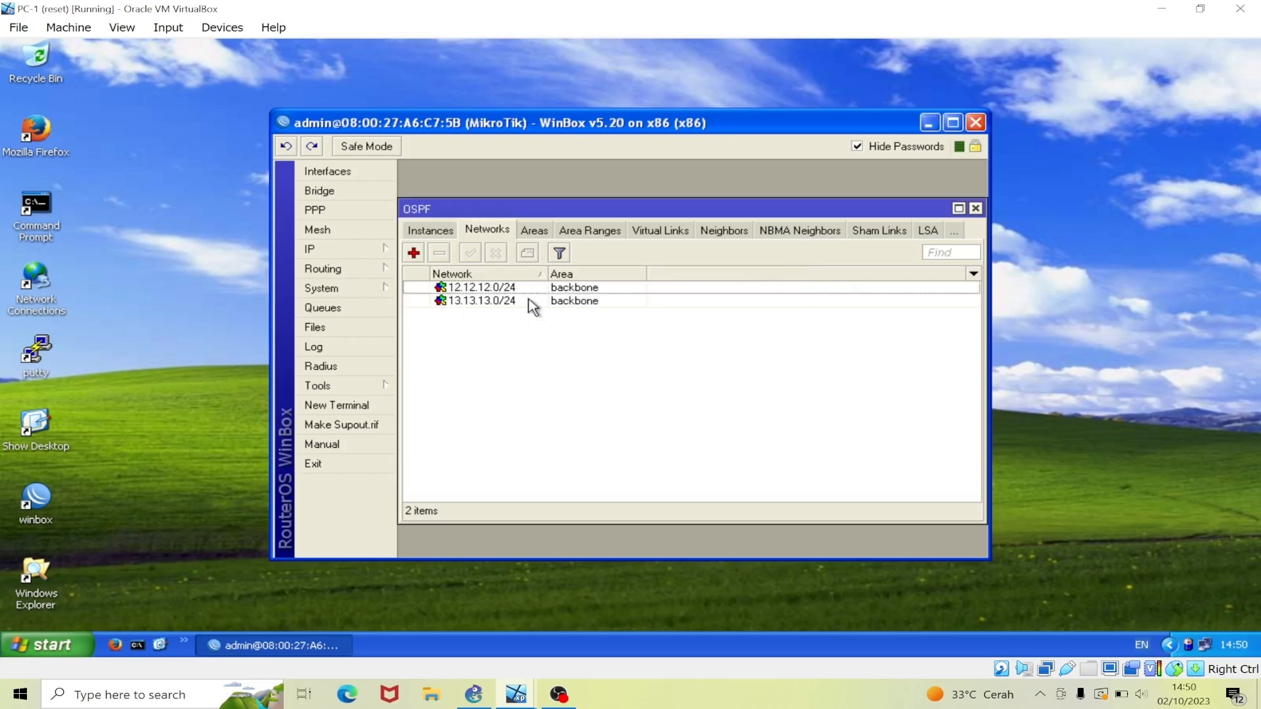
left_click(928, 123)
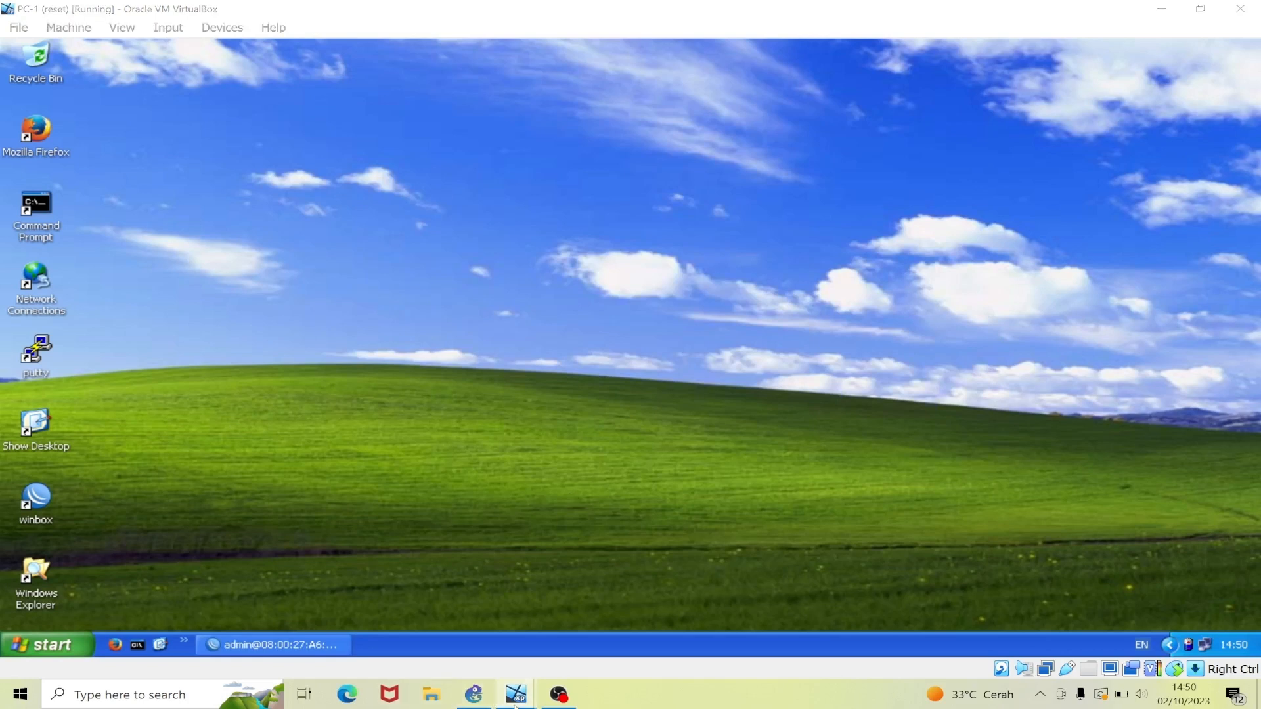
Switch to PC-2, review its router's OSPF networks and the blank new network form without adding an entry, and minimize WinBox
mouse_move(516, 704)
left_click(68, 614)
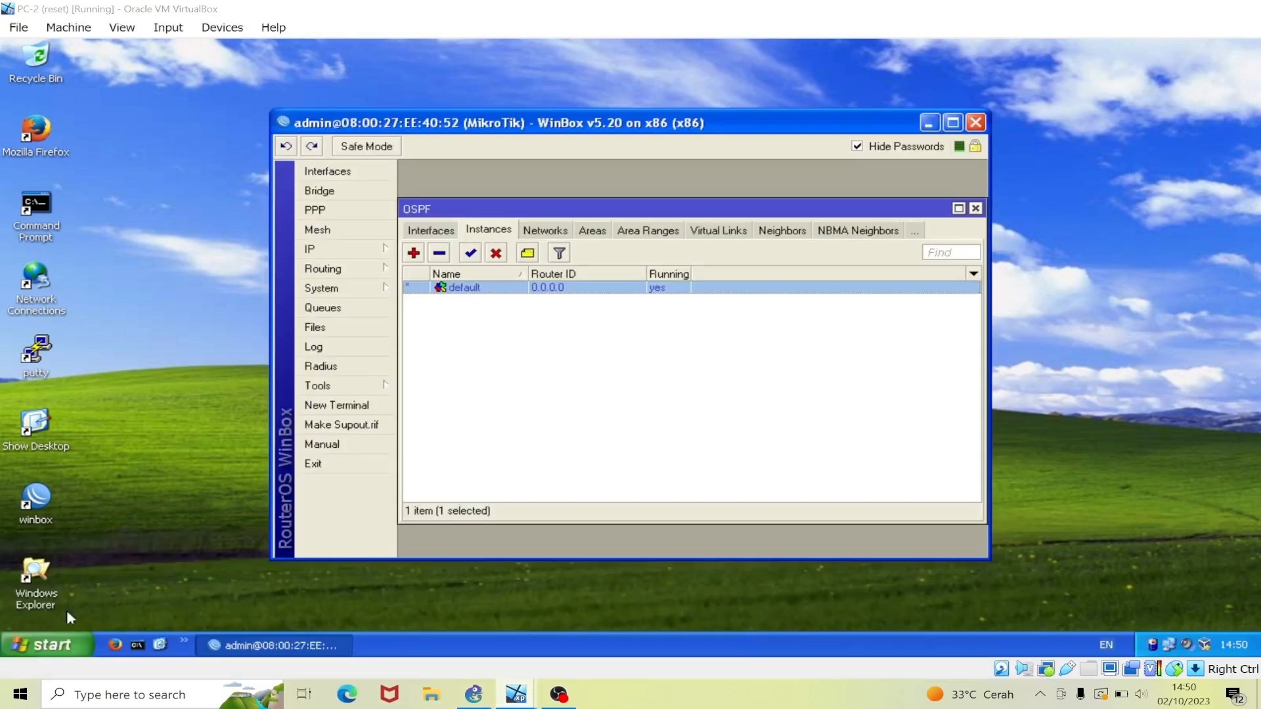
left_click(545, 231)
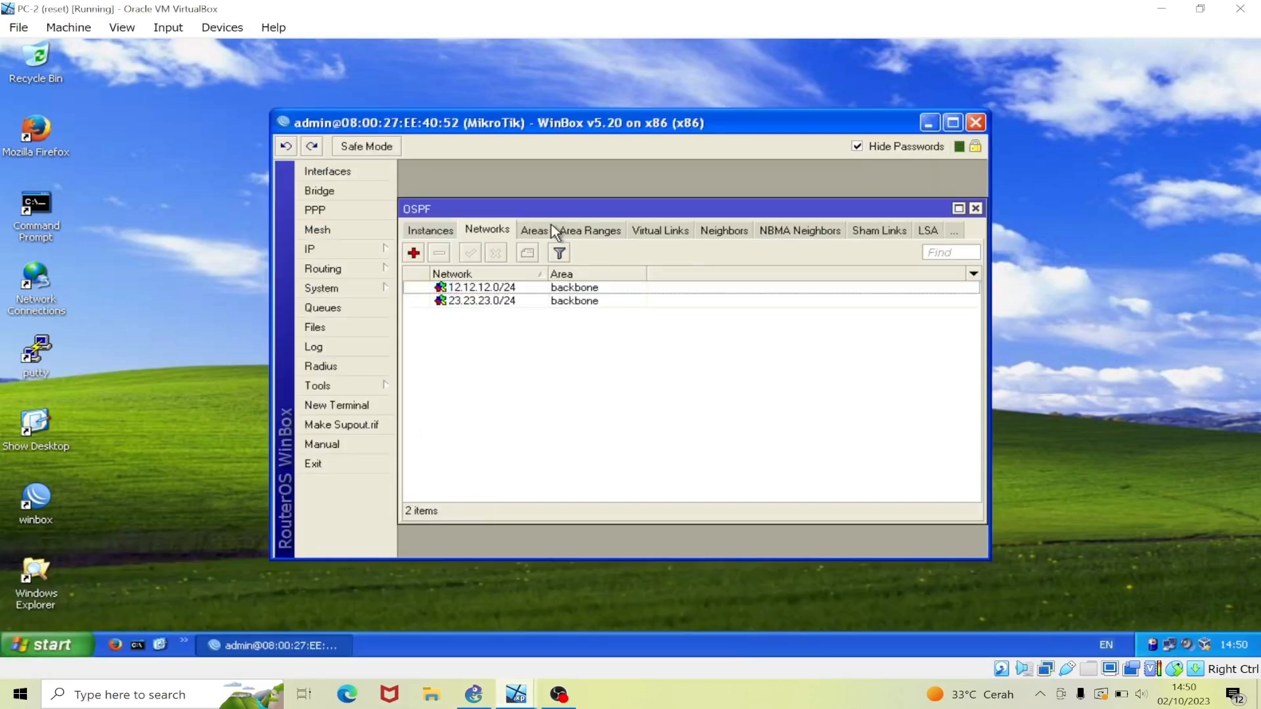
left_click(418, 253)
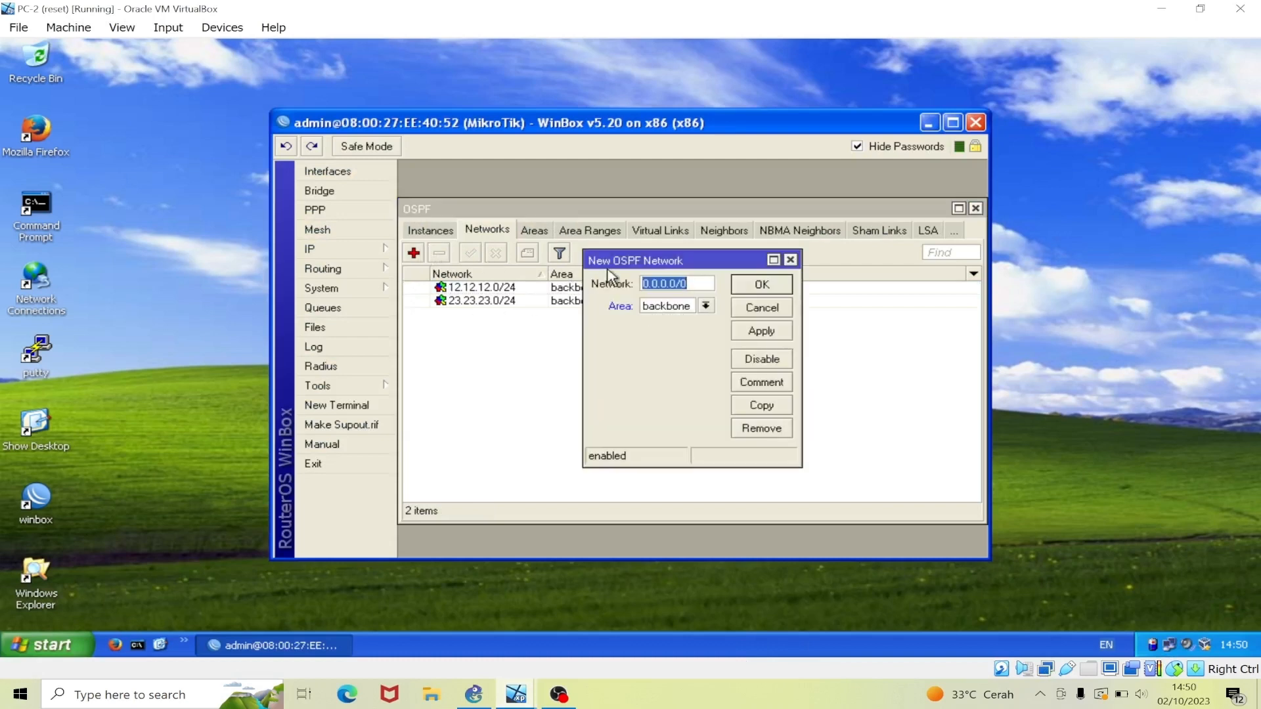
left_click(791, 261)
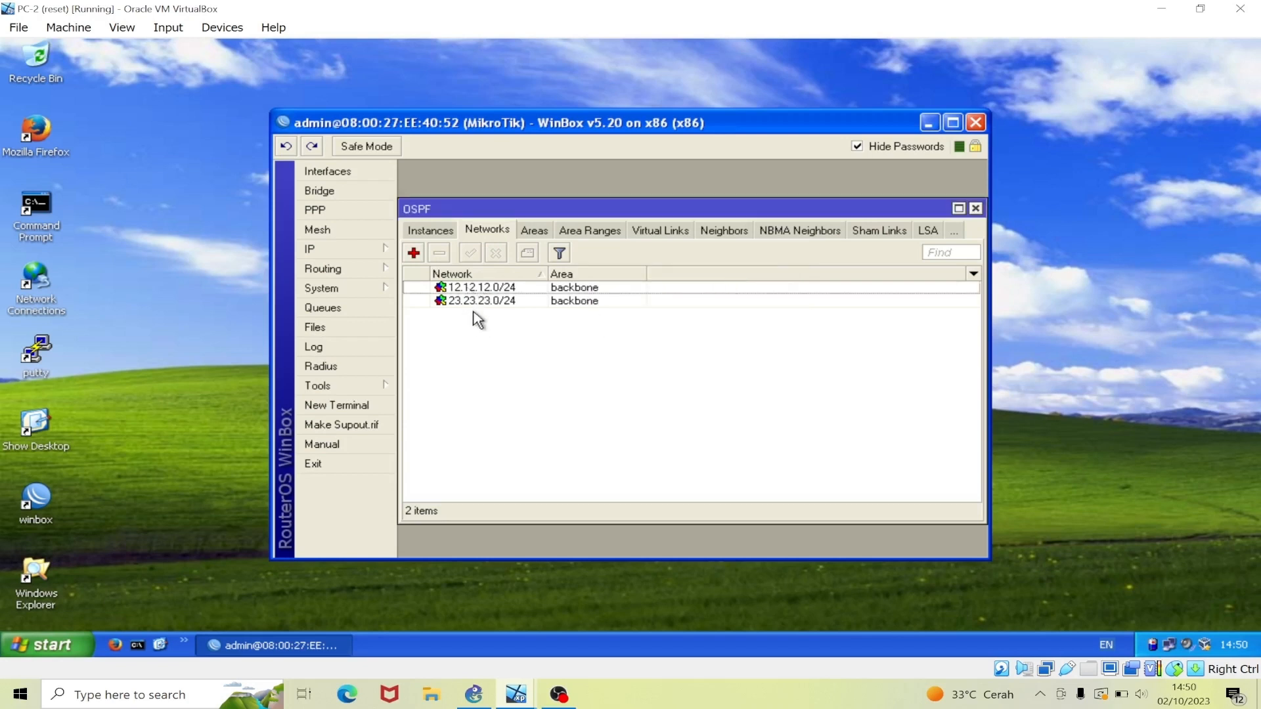
left_click(929, 124)
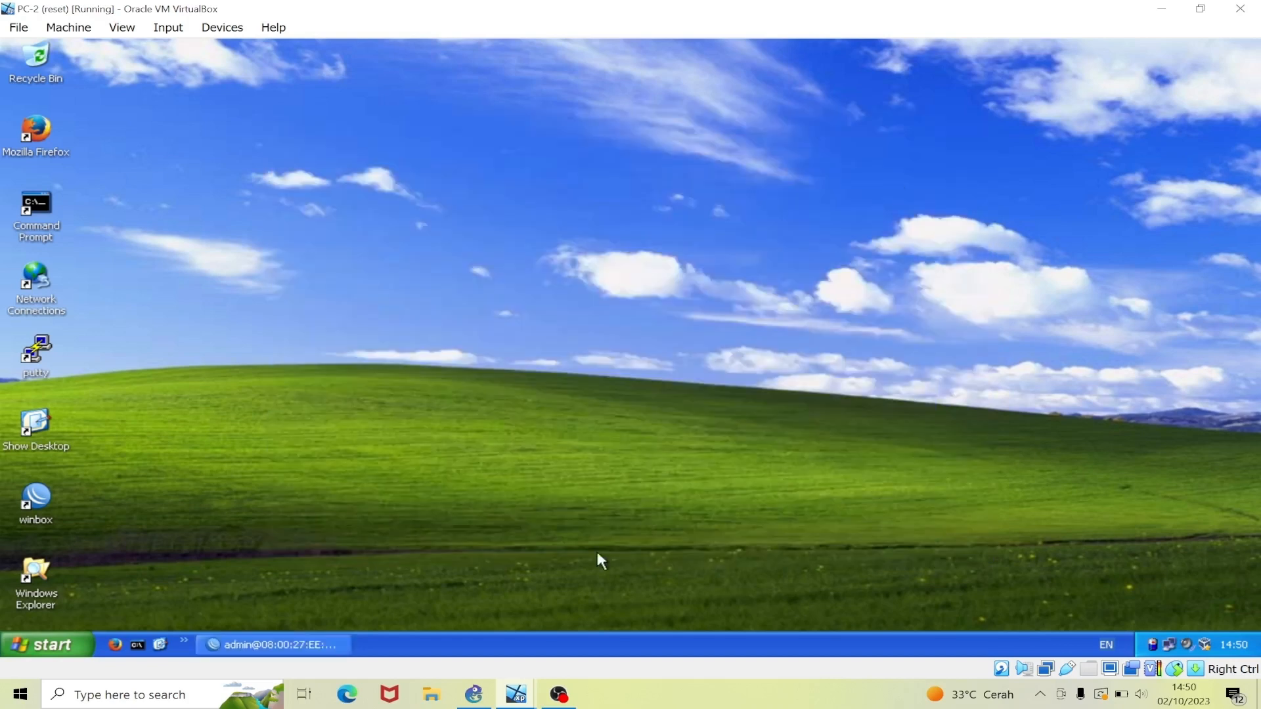
Switch to PC-3, restore WinBox, review its router's OSPF networks and the blank new network form without adding an entry, and minimize WinBox
left_click(519, 693)
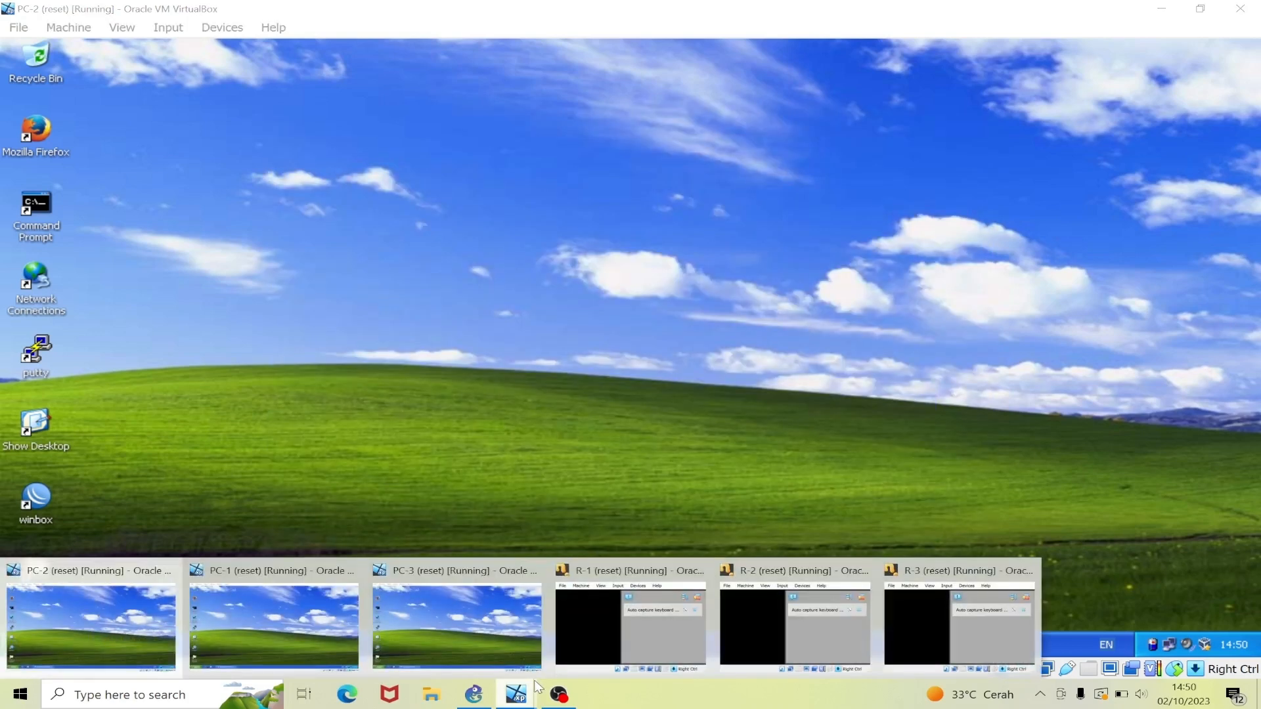
left_click(459, 614)
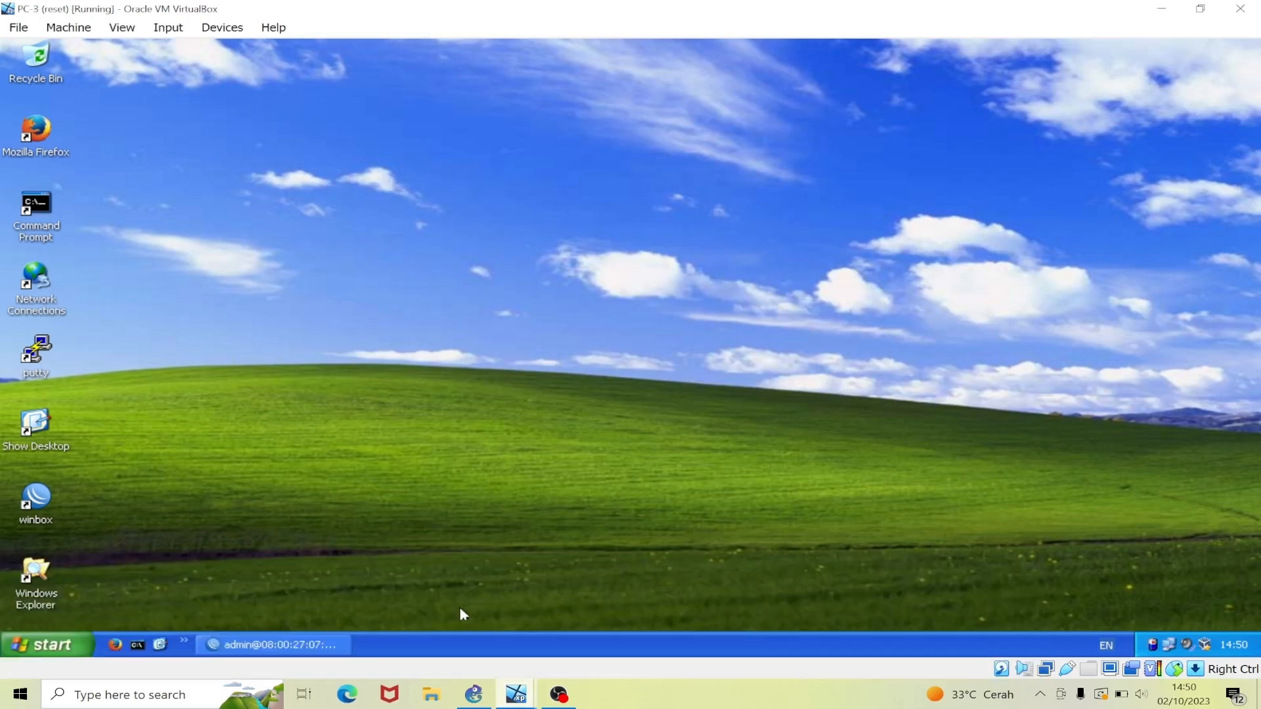
left_click(322, 635)
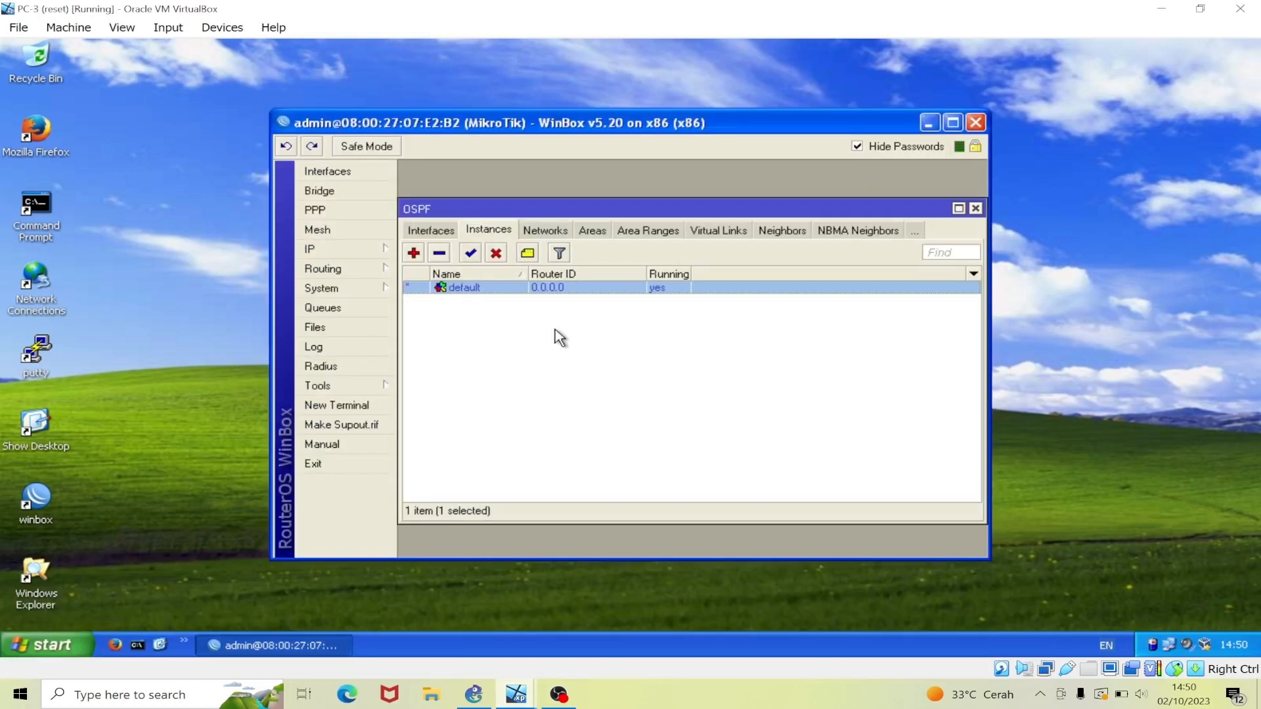
left_click(550, 230)
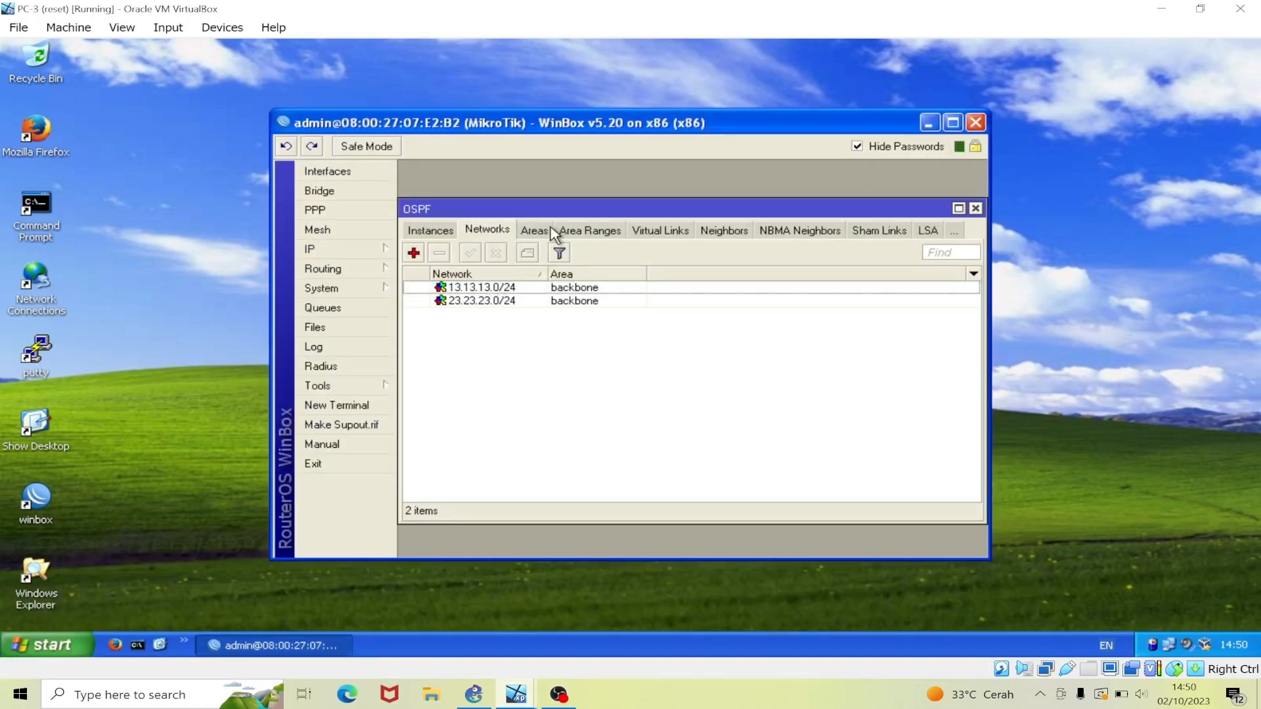
left_click(414, 253)
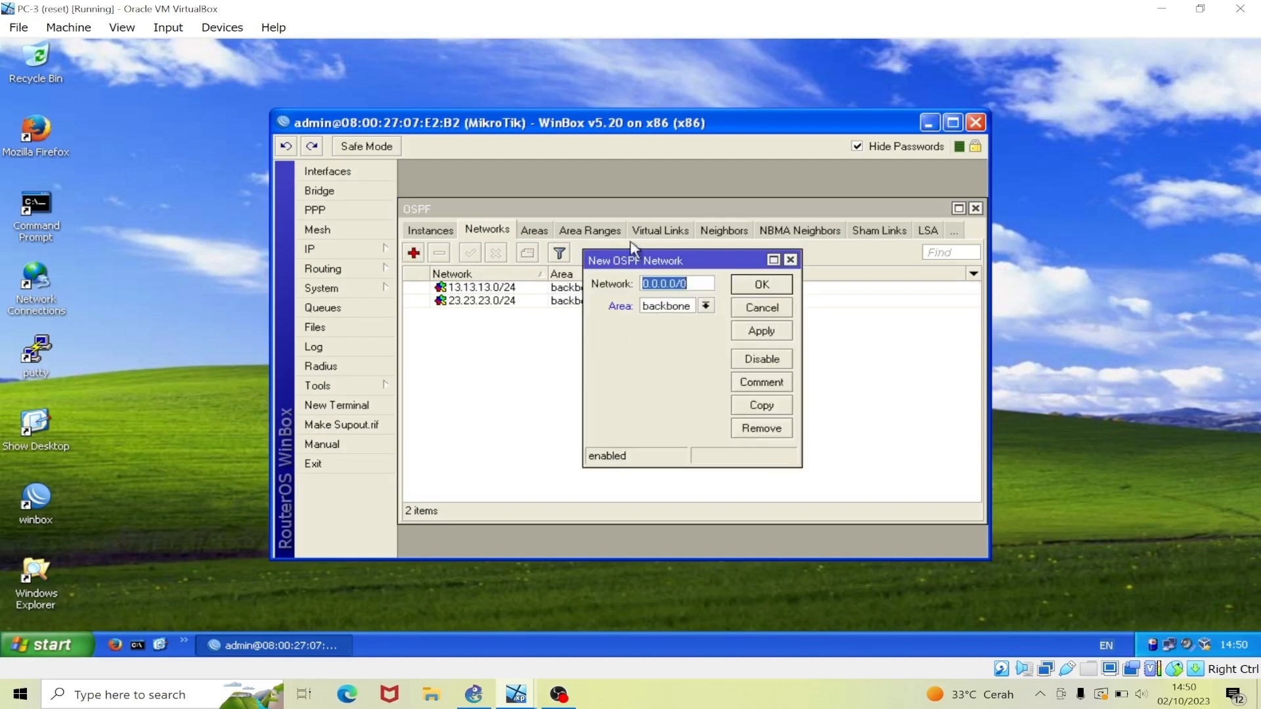
left_click(791, 261)
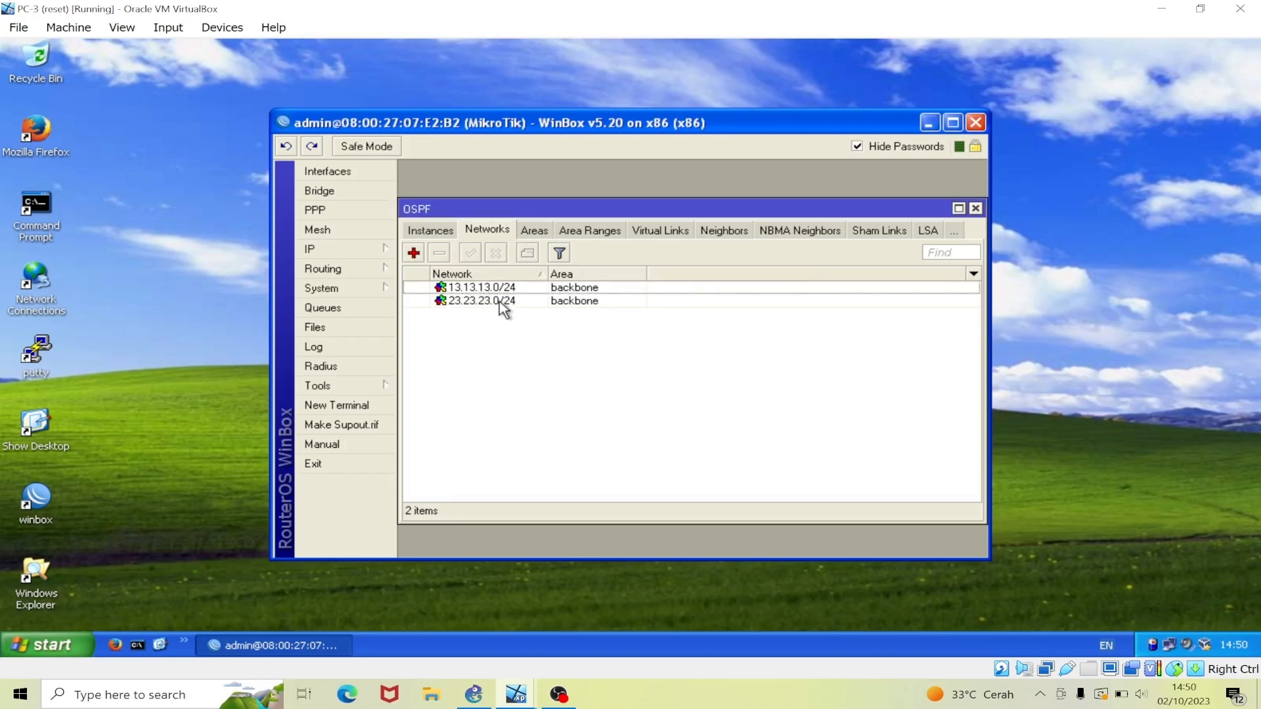
left_click(930, 123)
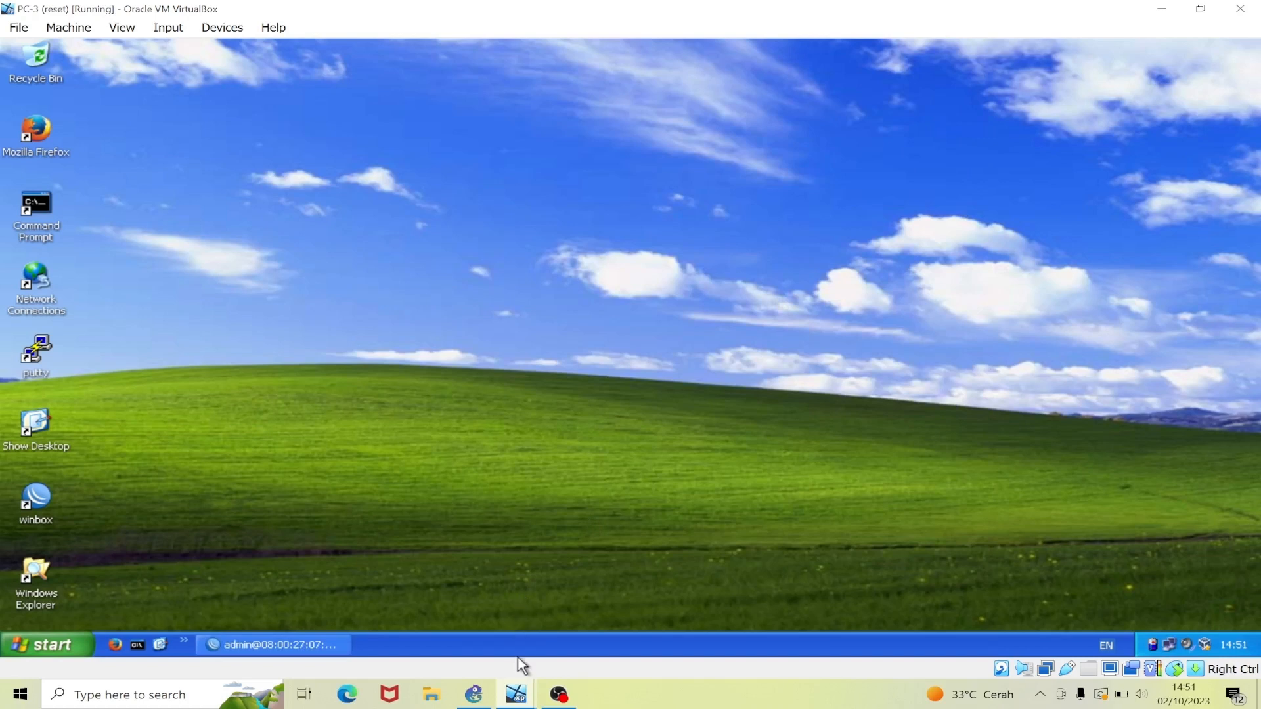
Return to the PC-1 virtual machine, open a Command Prompt and ping 192.168.2.2
mouse_move(526, 697)
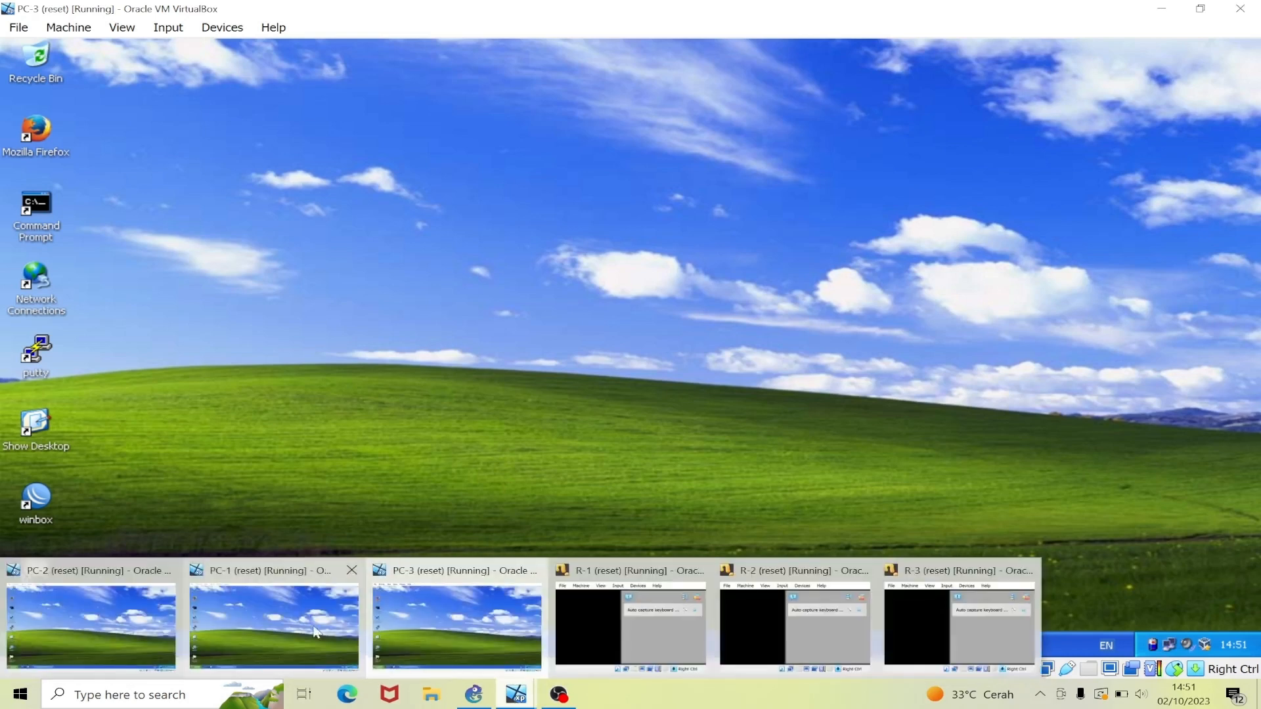
left_click(290, 618)
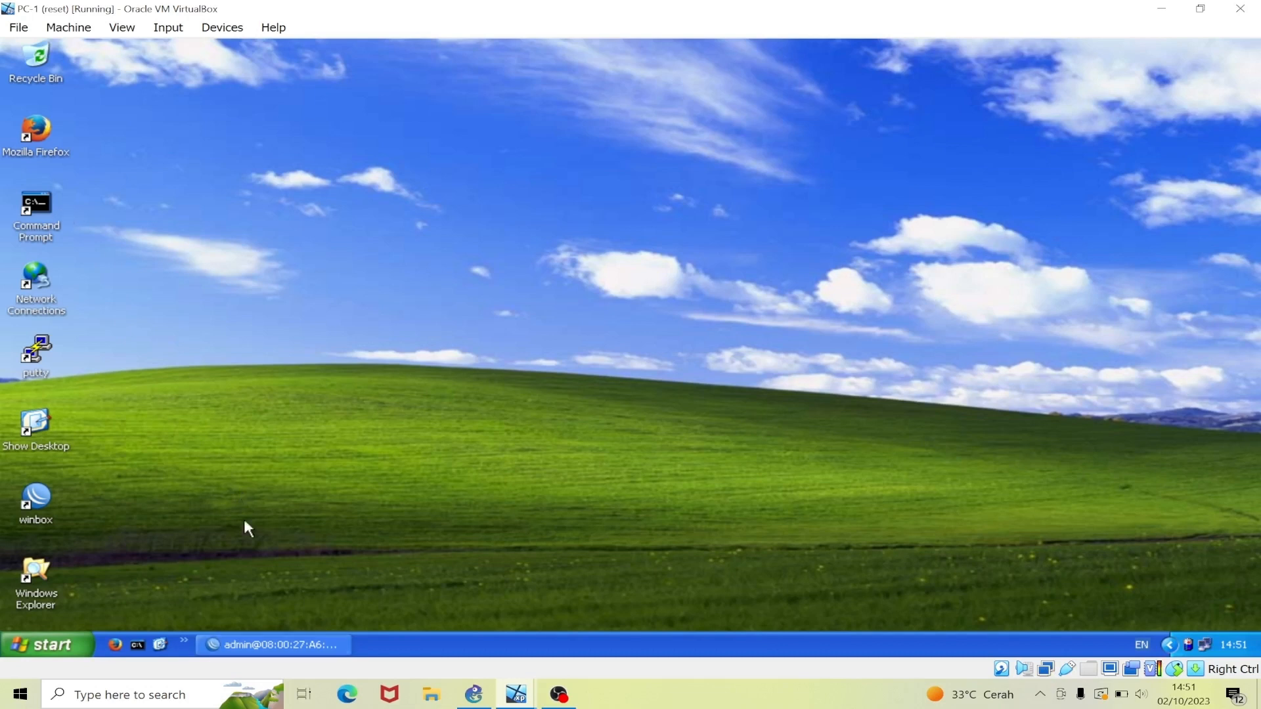
double_click(47, 208)
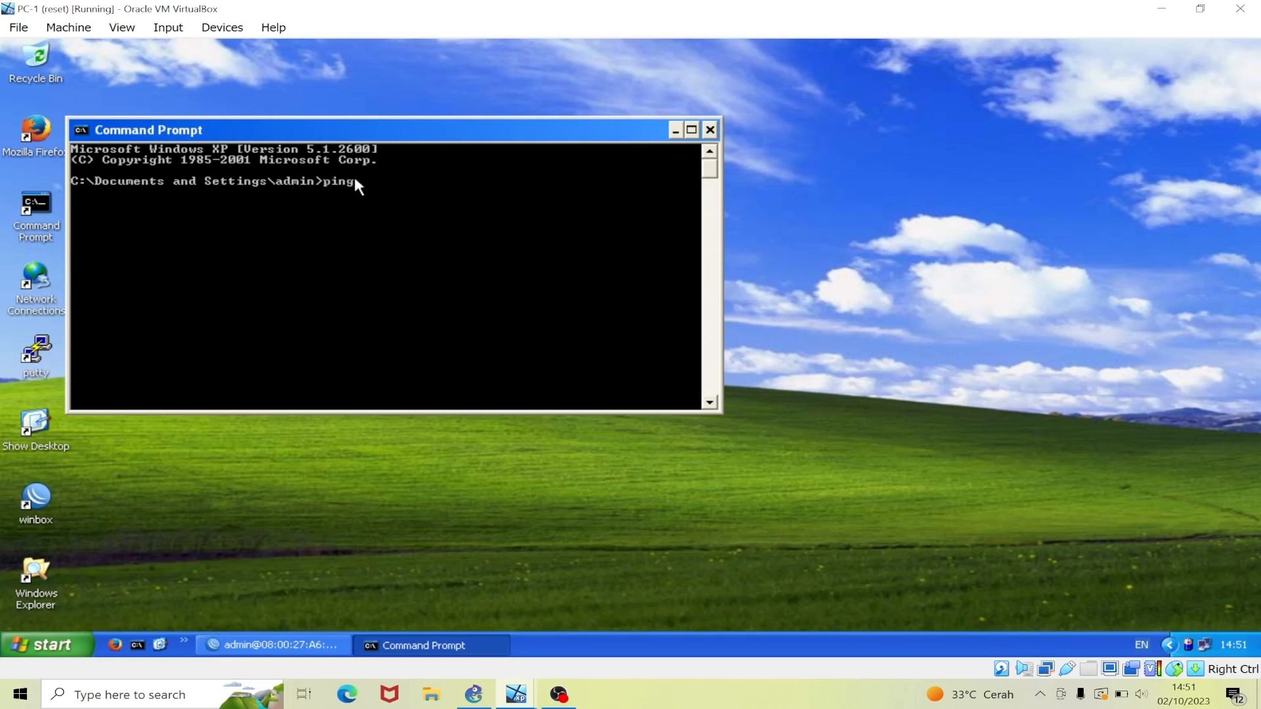
type("2.168.2.1")
key("BackSpace")
type("2")
key("Return")
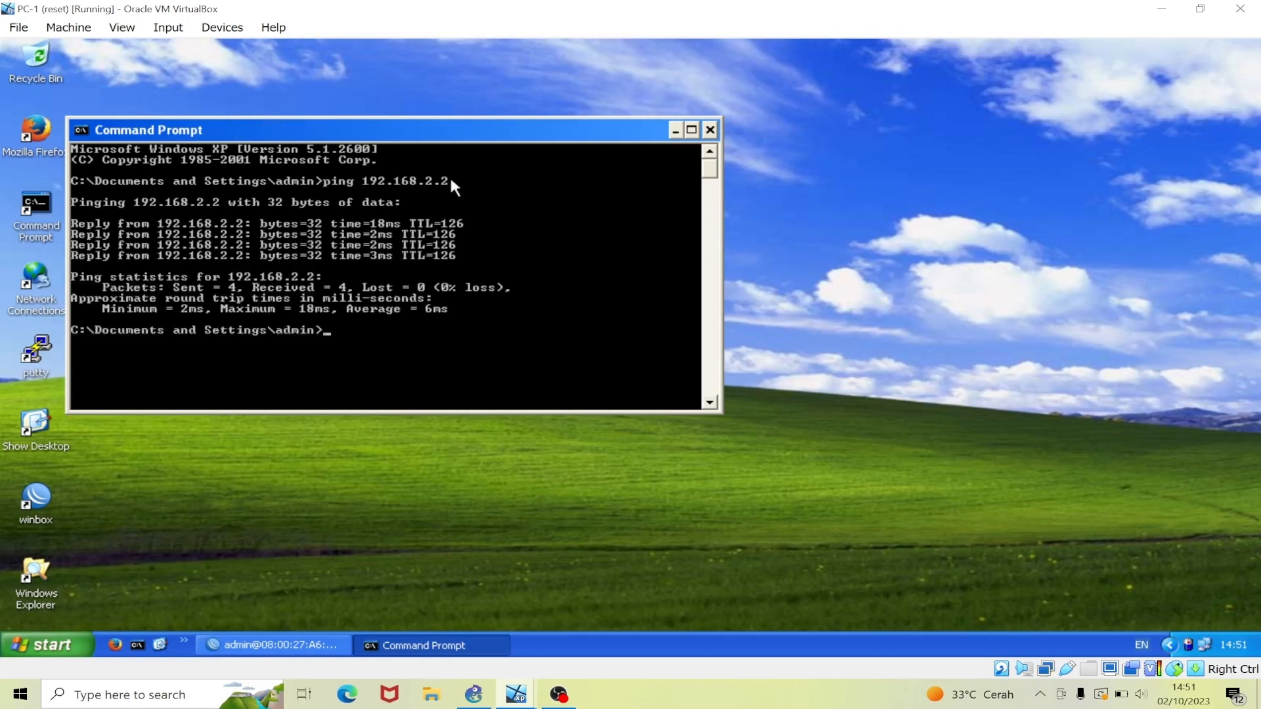
Ping 192.168.3.2 from PC-1 and minimize the Command Prompt
type("ping 192.168.")
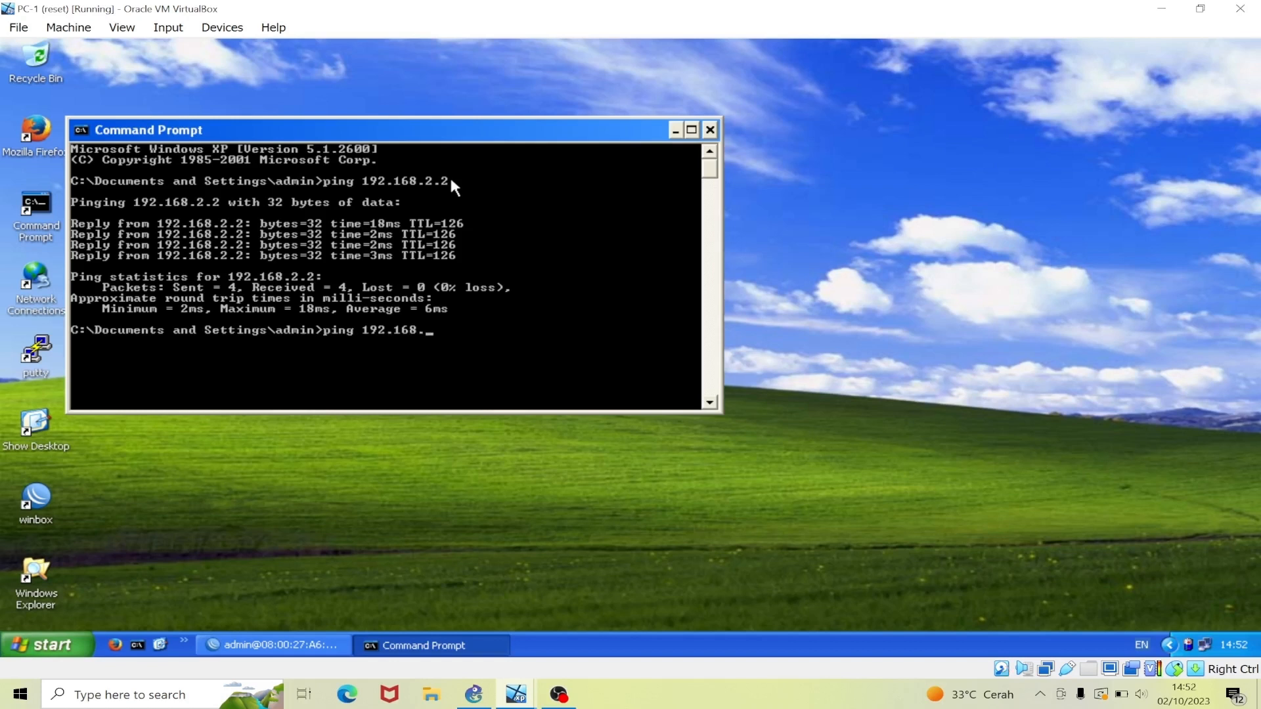
type("3.2")
key("Return")
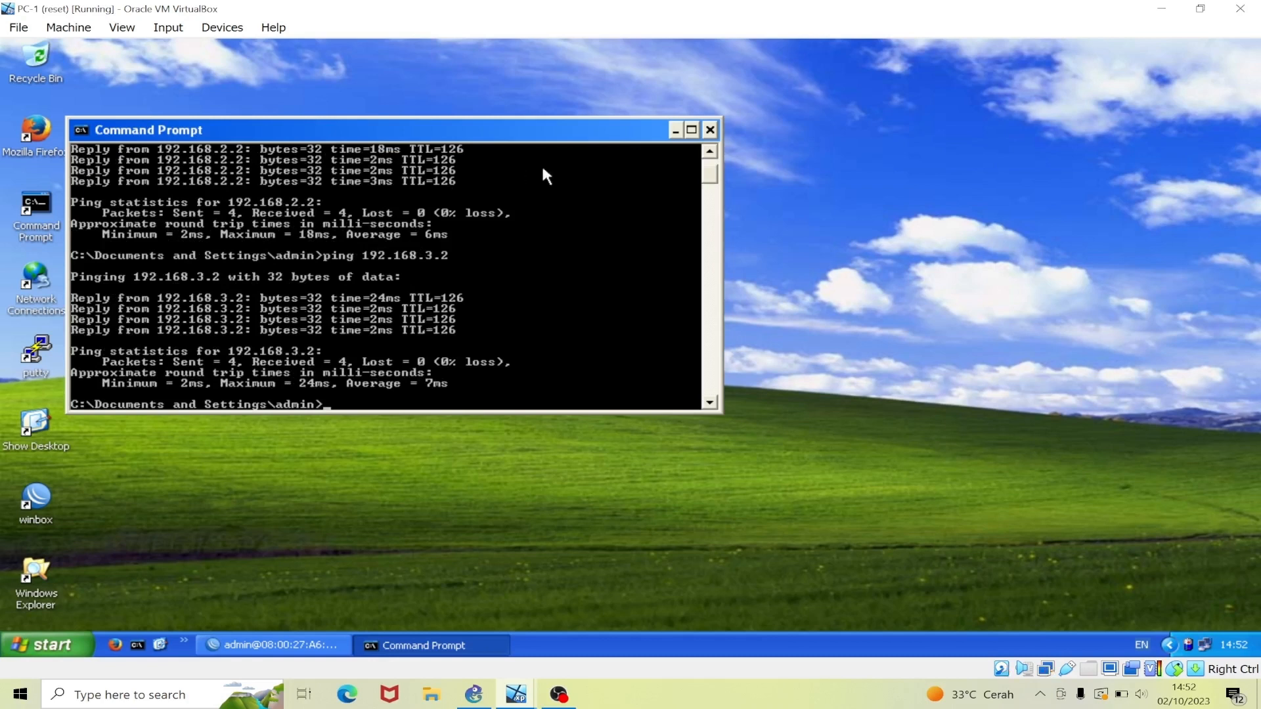
left_click(675, 129)
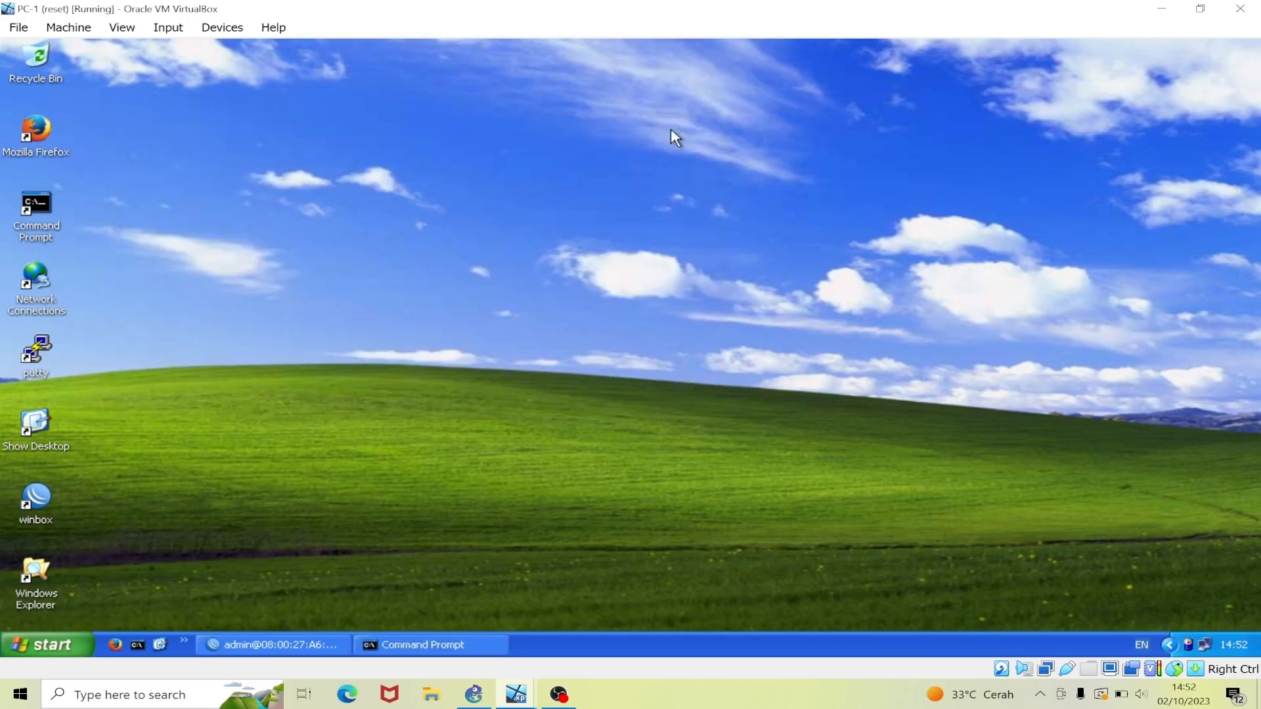
Switch to the PC-2 virtual machine, ping 192.168.1.2 and 192.168.3.2 from a Command Prompt, and minimize it
mouse_move(523, 696)
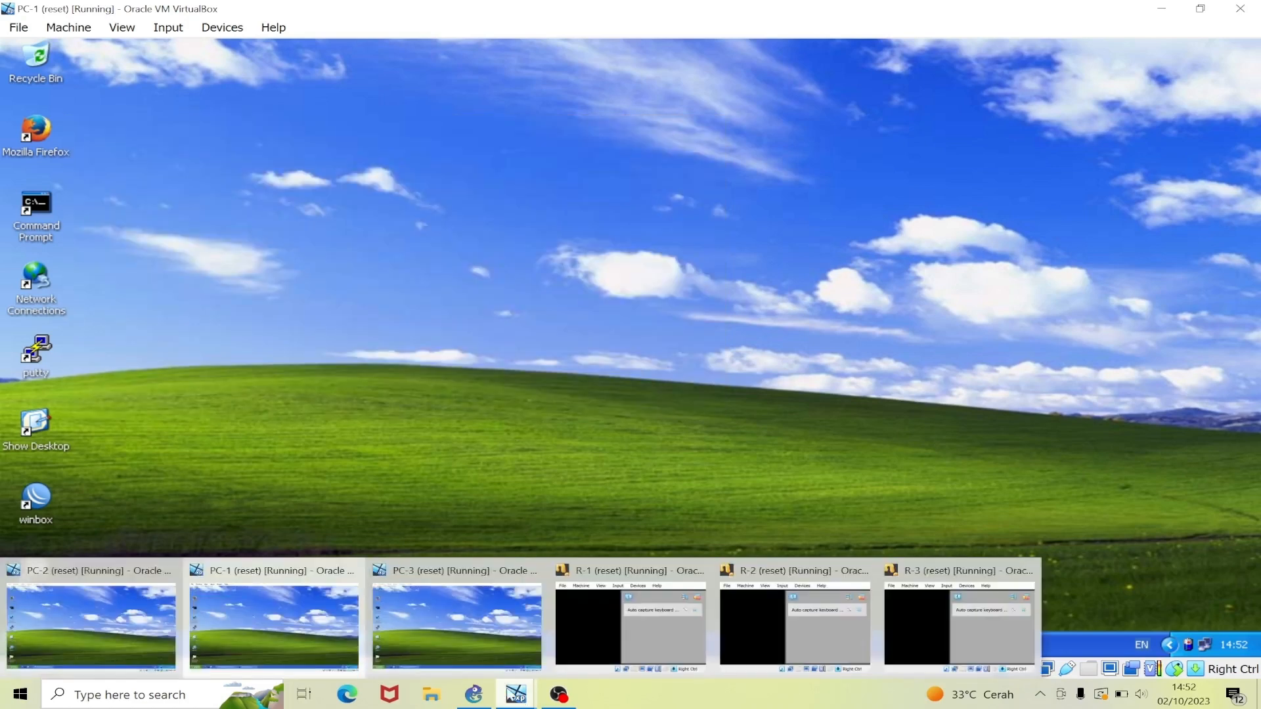
left_click(94, 608)
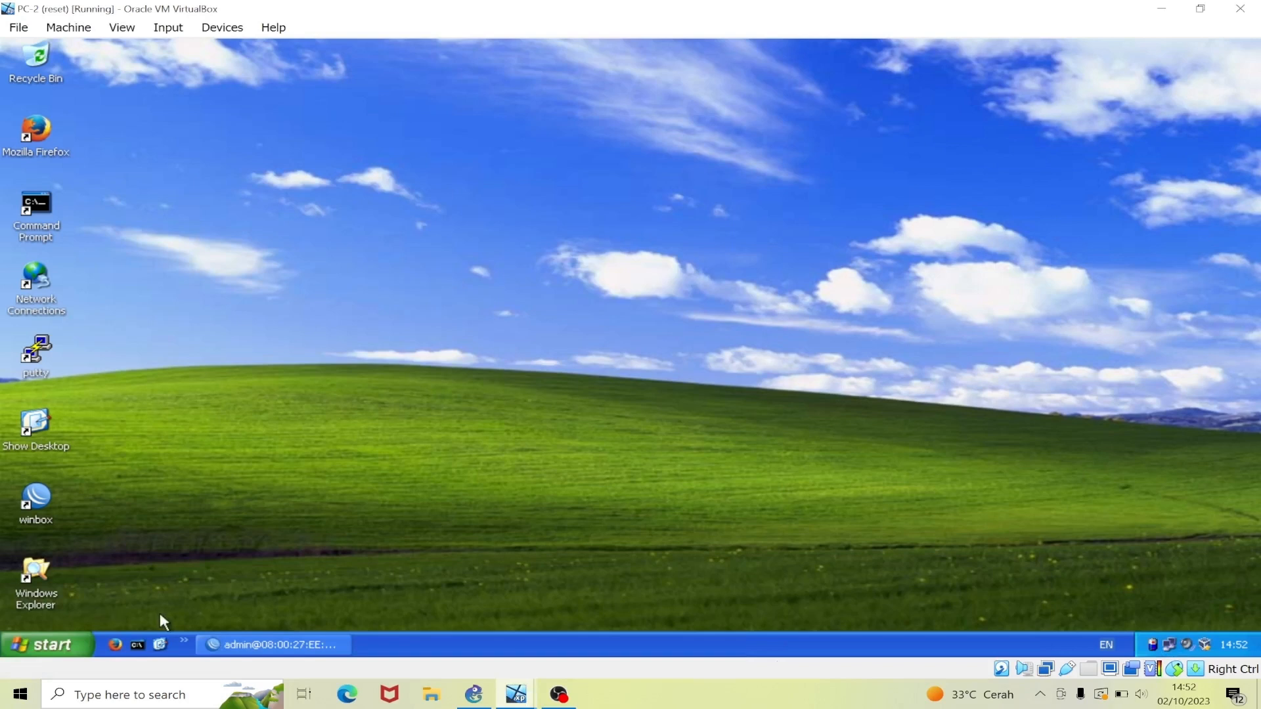
double_click(33, 203)
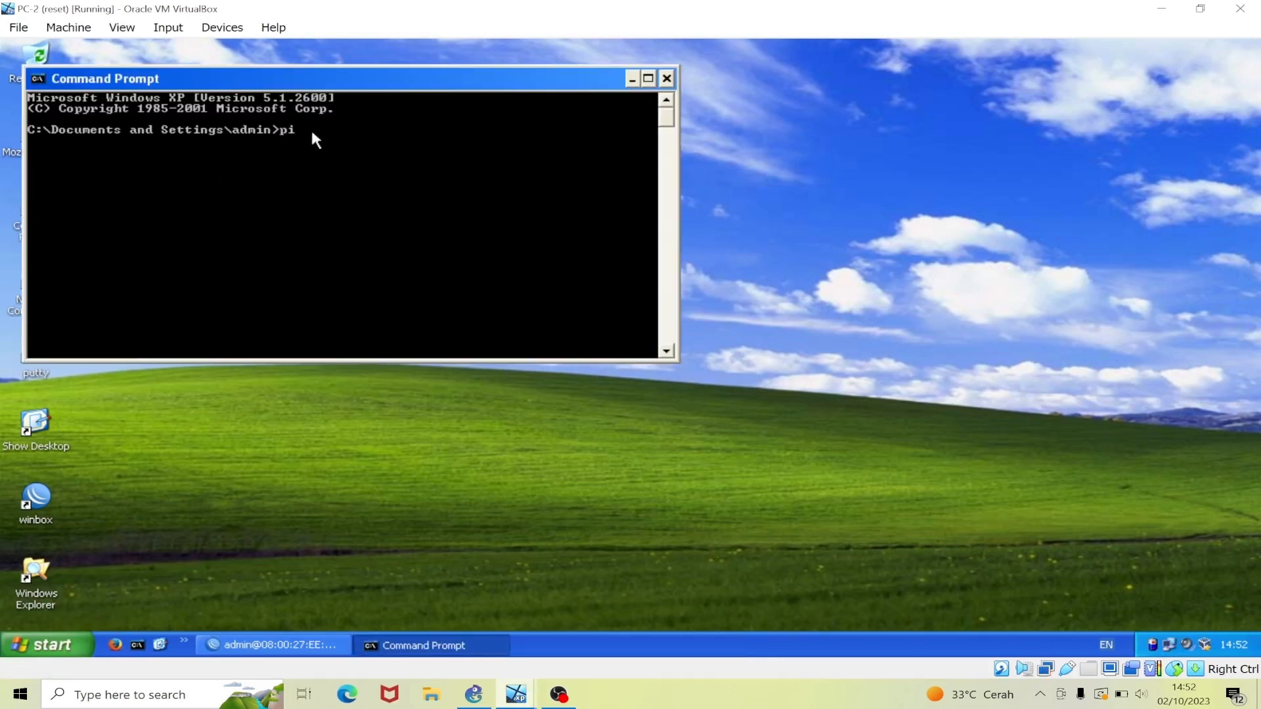
type("ping 192.168.1.2")
key("Return")
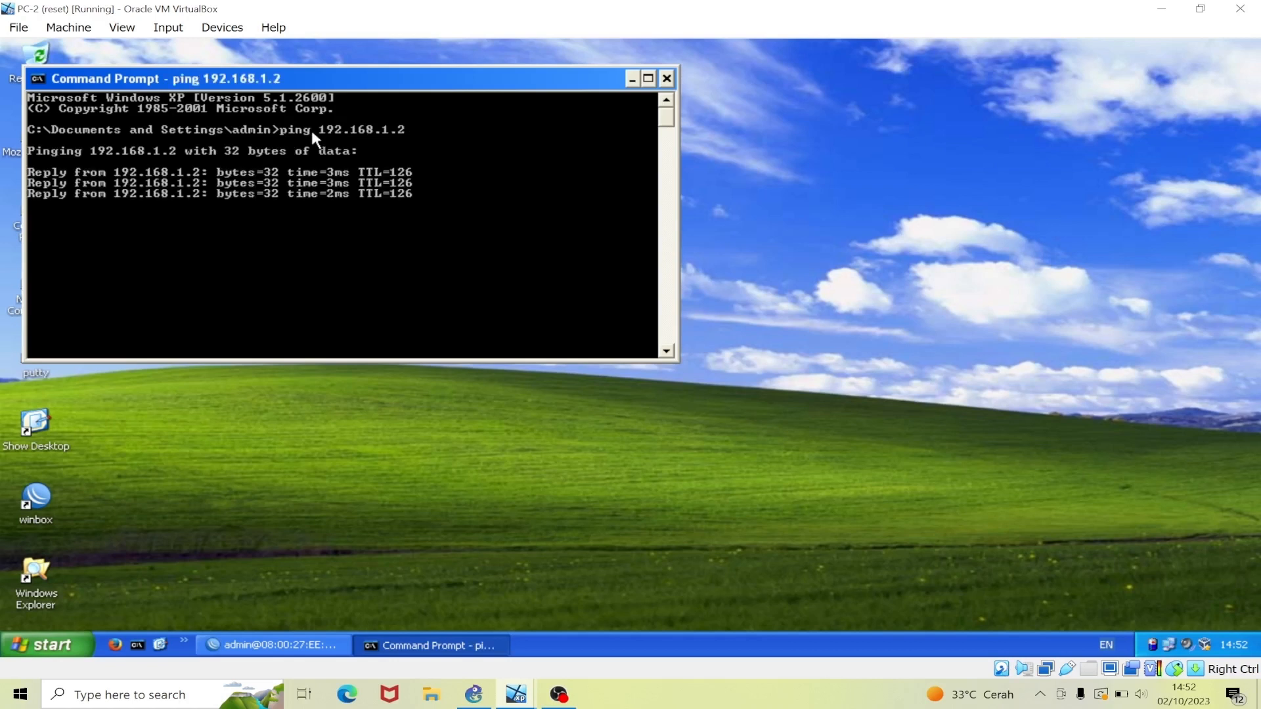
type("ping 19")
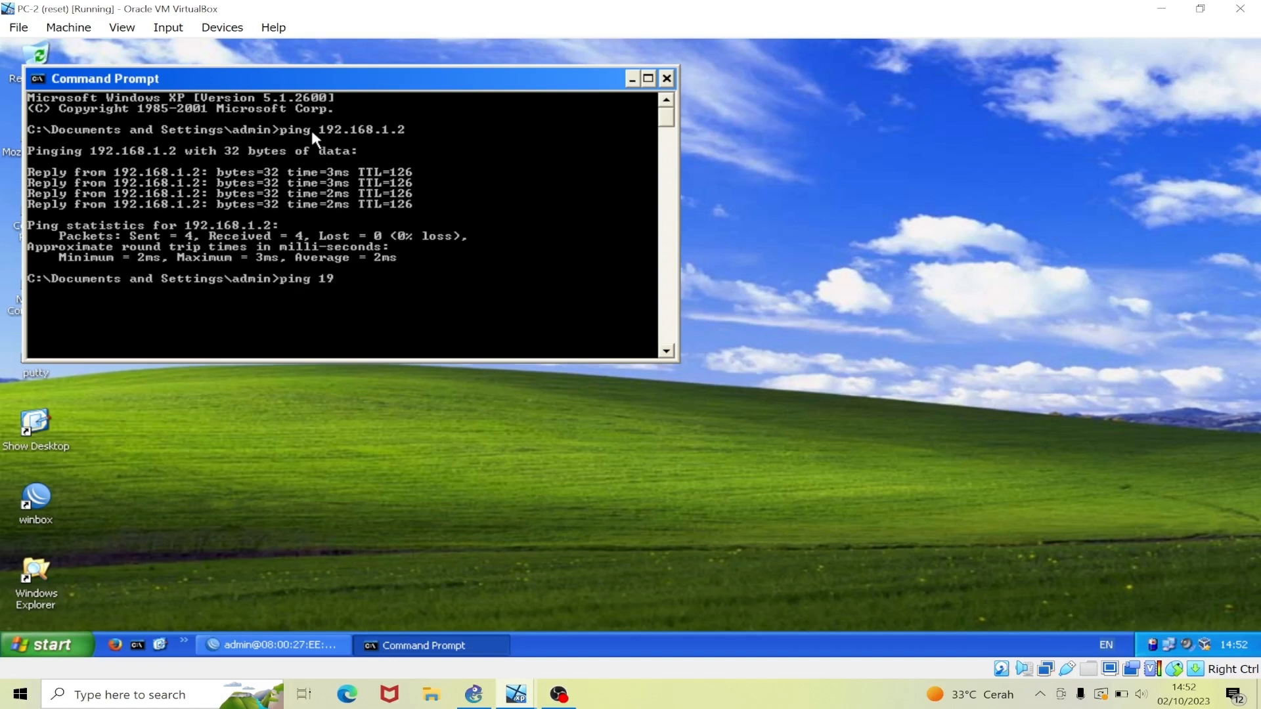
type("2.168.3.2")
key("Return")
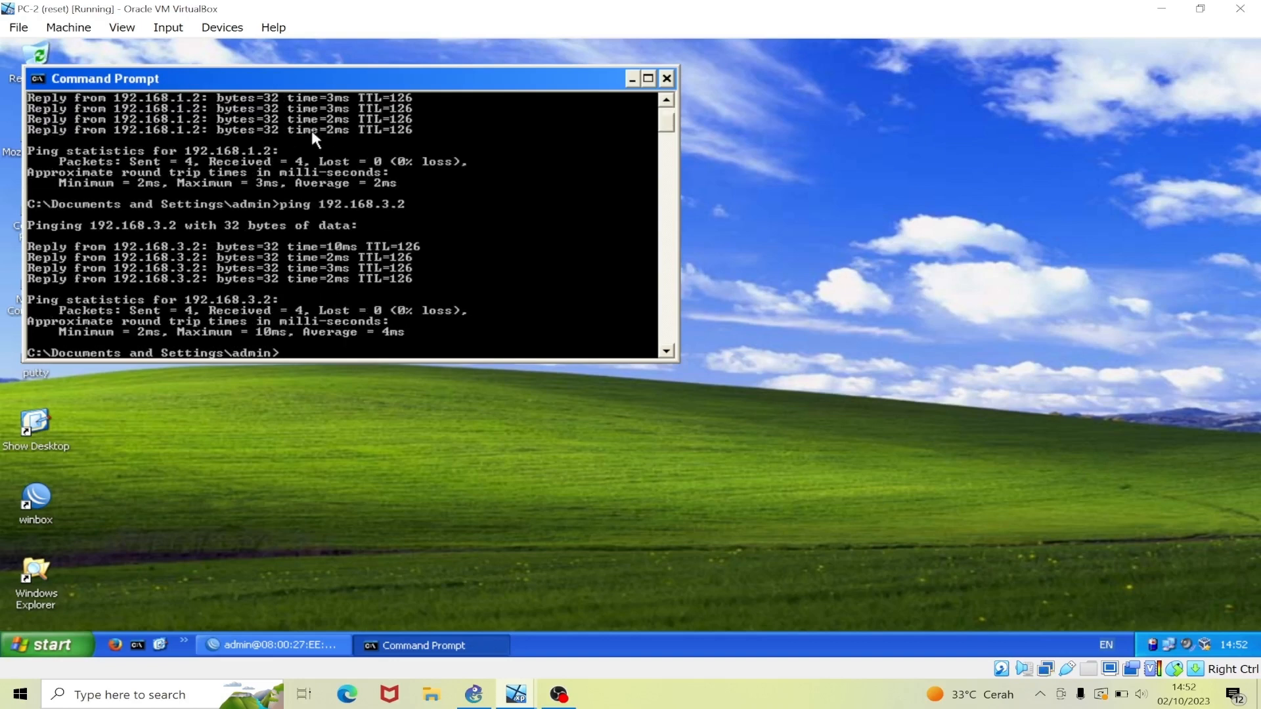
left_click(630, 80)
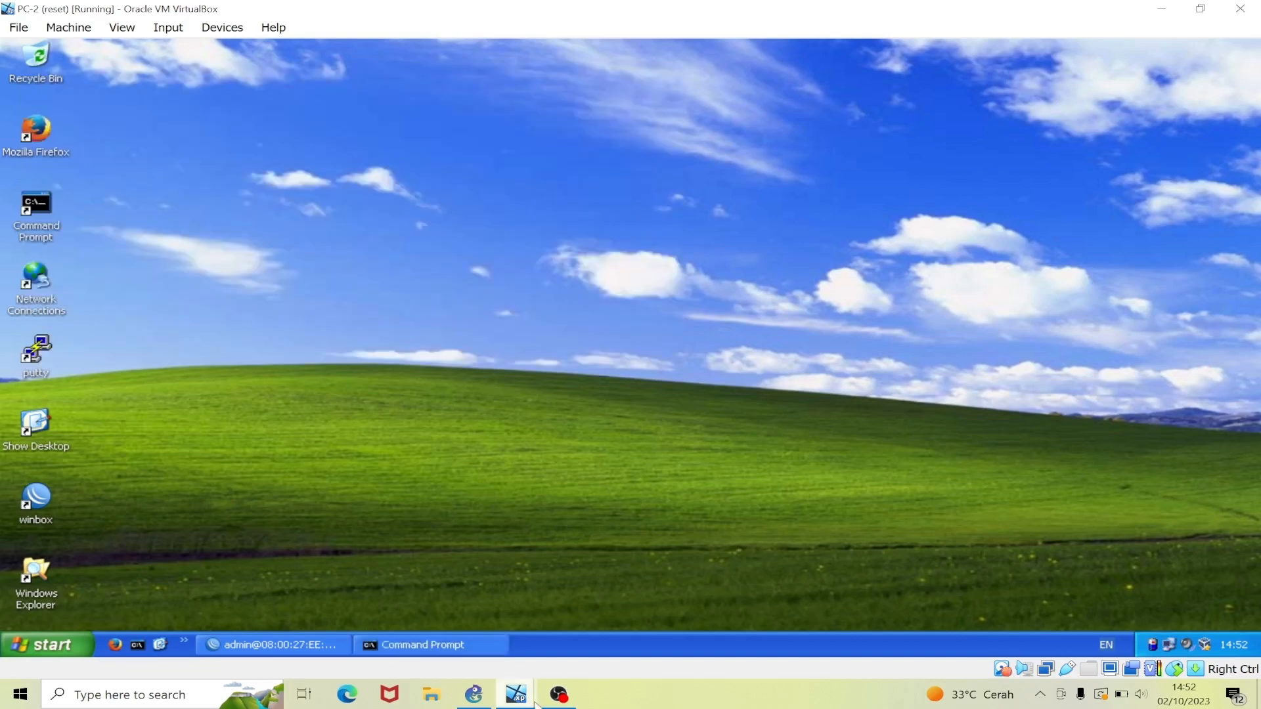
Switch to the PC-3 virtual machine, open a Command Prompt and ping 192.168.1.2 and 192.168.2.2
mouse_move(534, 702)
left_click(456, 605)
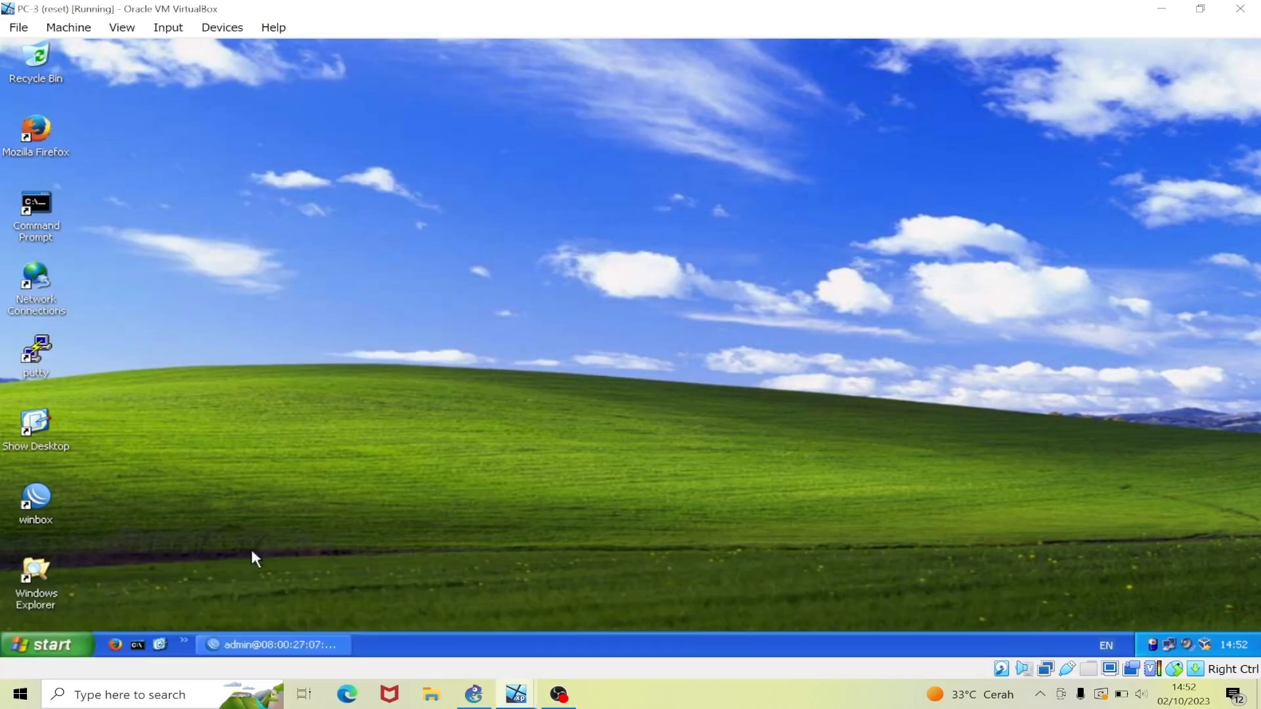
double_click(40, 207)
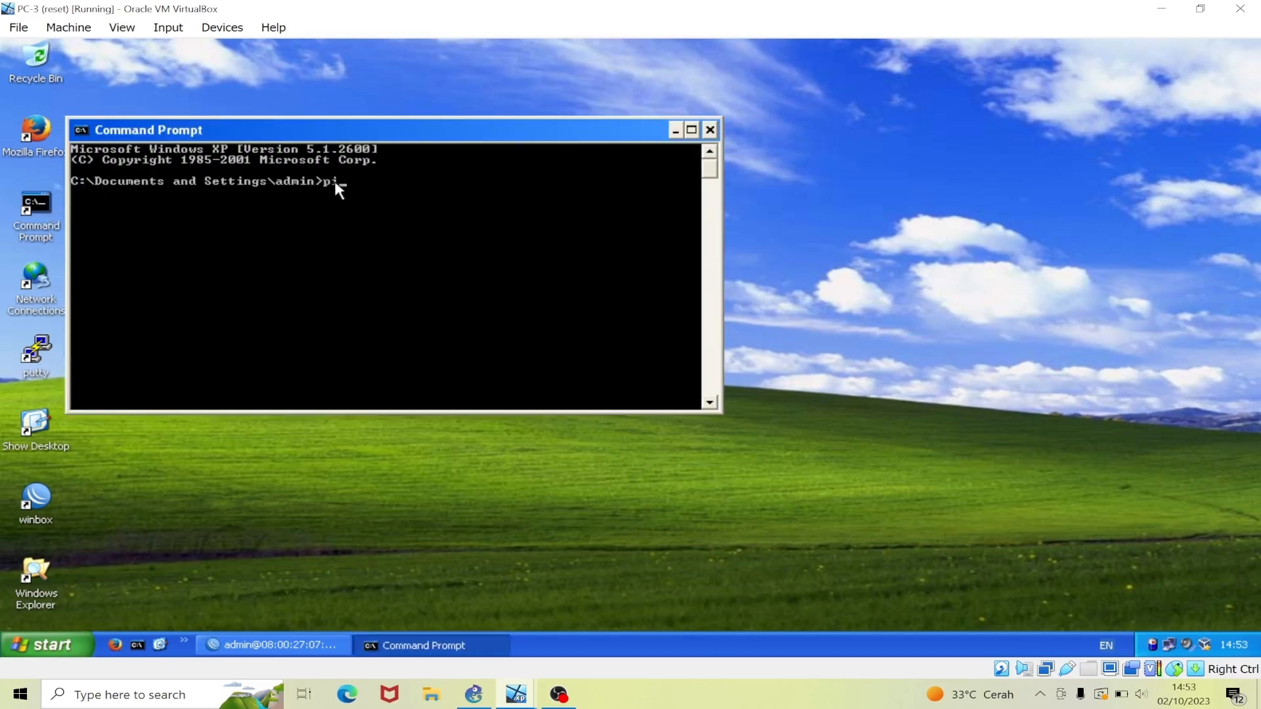
type("ping 192.168.1.2")
key("Return")
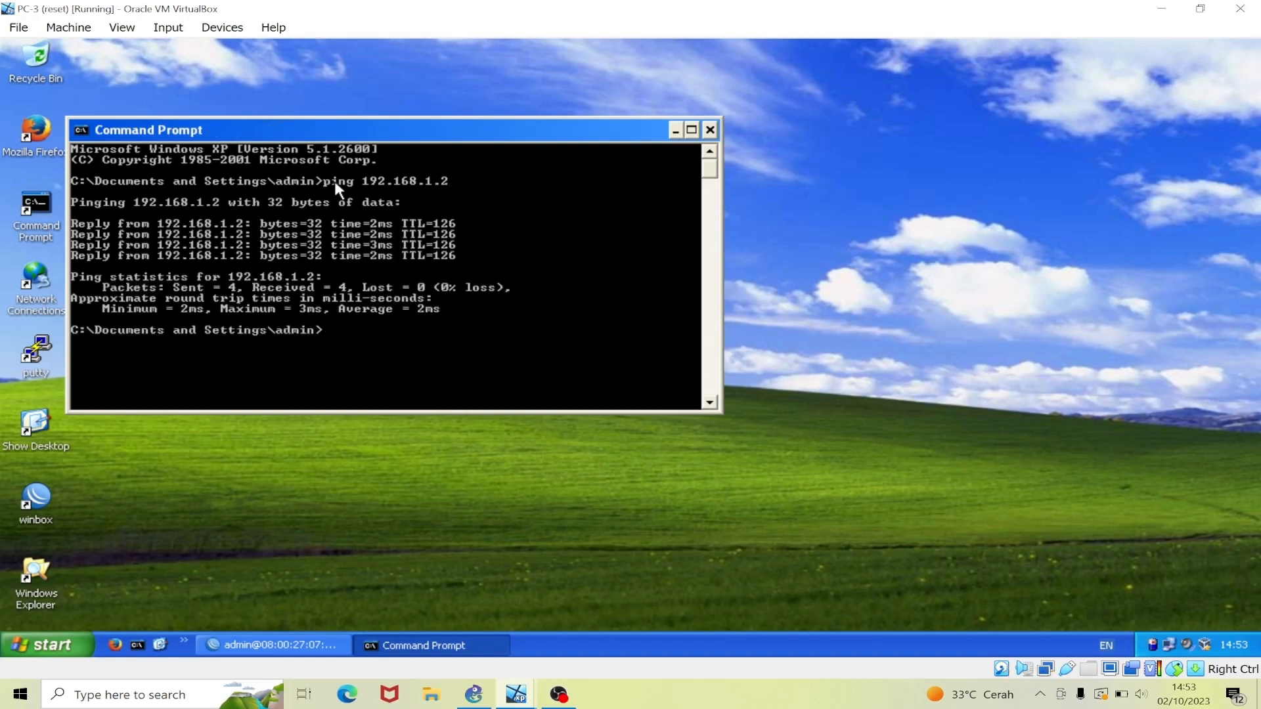
type("ping 192.168.2.2")
key("Return")
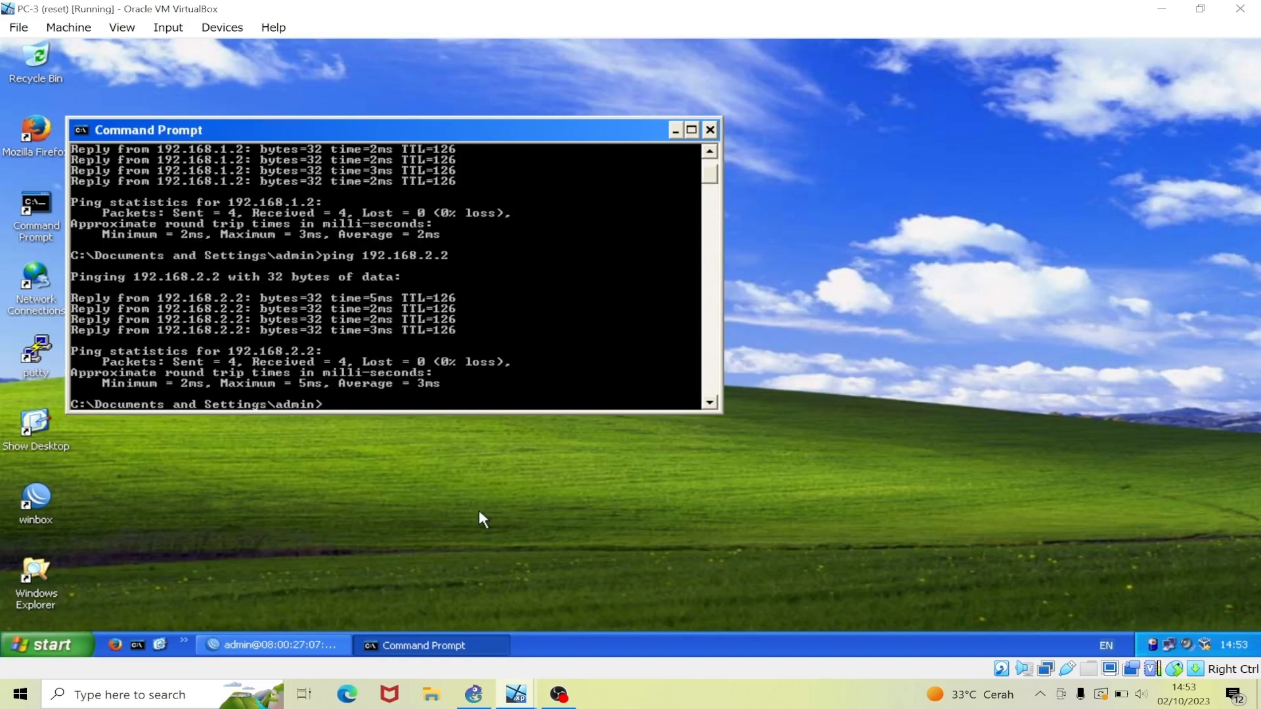
Return to PC-1, restore its Command Prompt, run tracert to 192.168.2.2 and 192.168.3.2, and minimize it
mouse_move(530, 702)
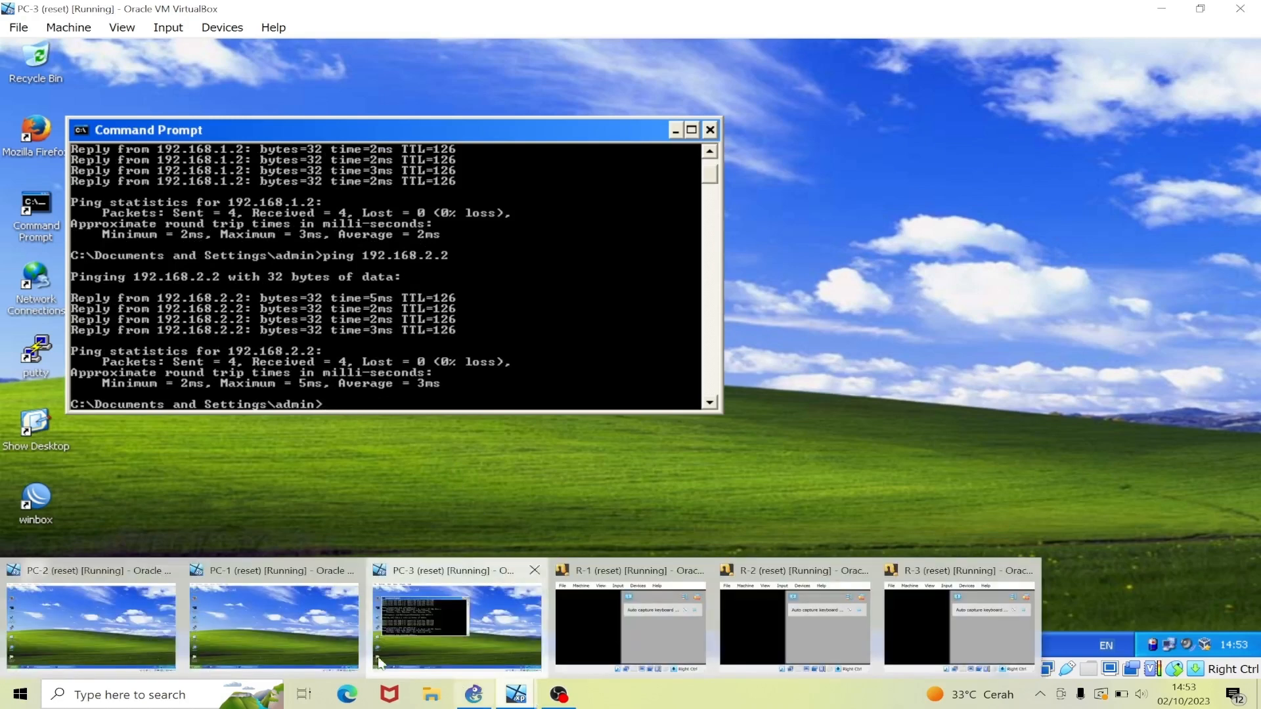
left_click(252, 620)
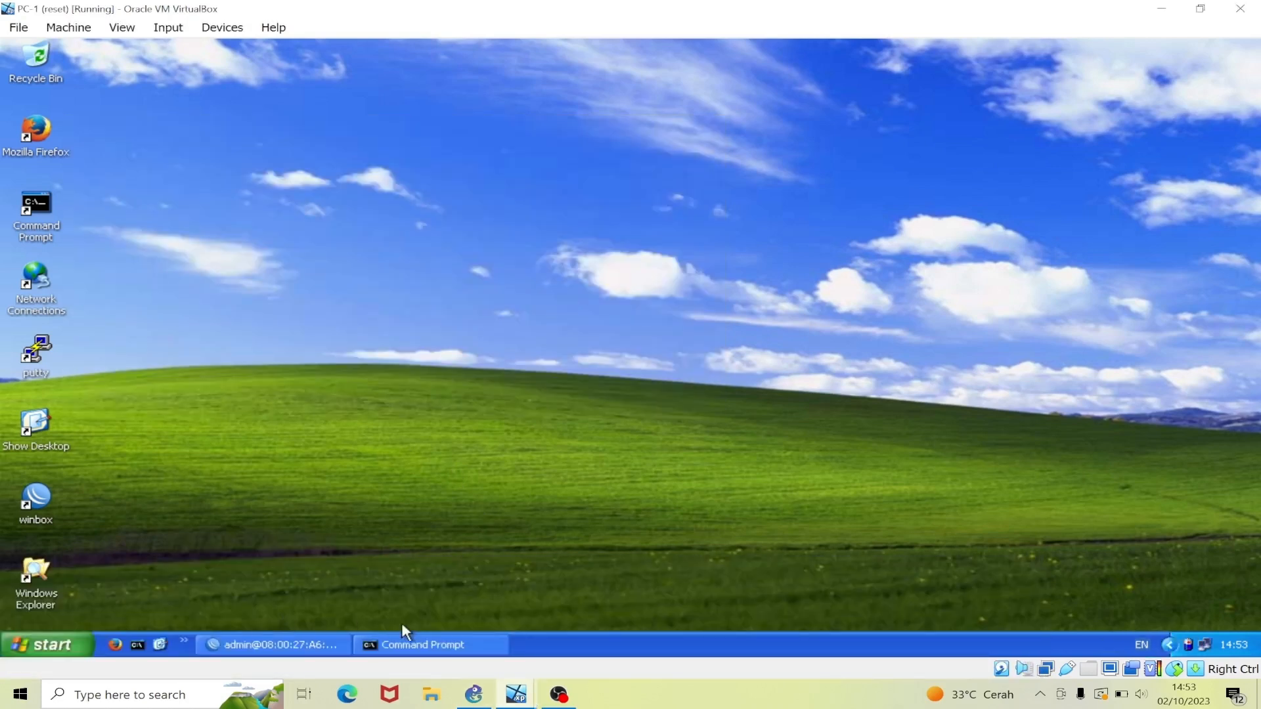
left_click(443, 636)
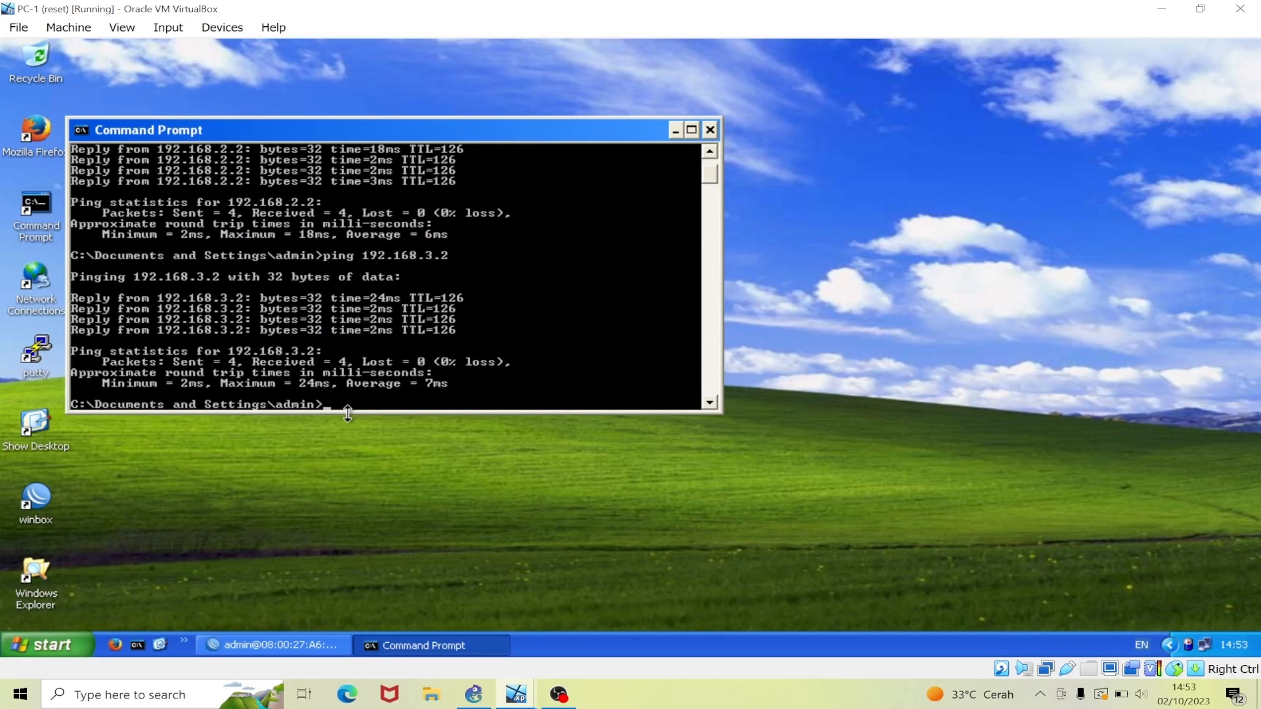
type("tracert")
type("192.168.2.2")
key("Return")
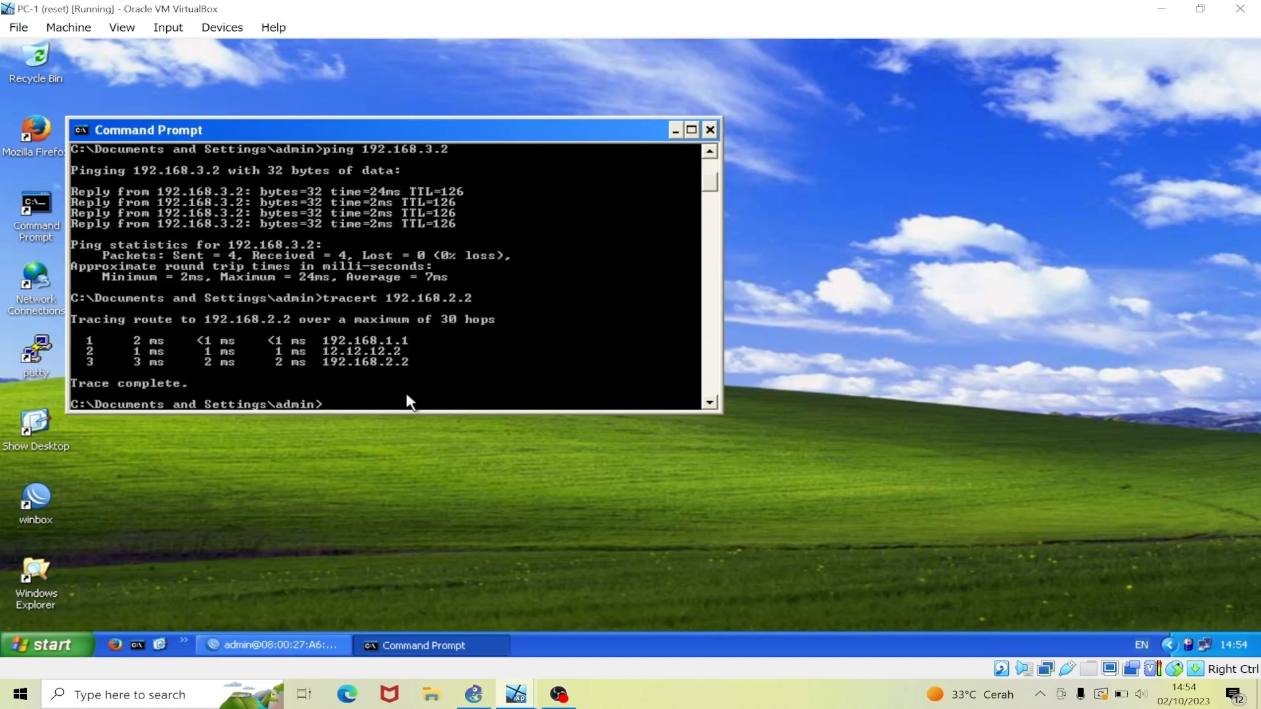
type("tracert 192.168.3.2")
key("Return")
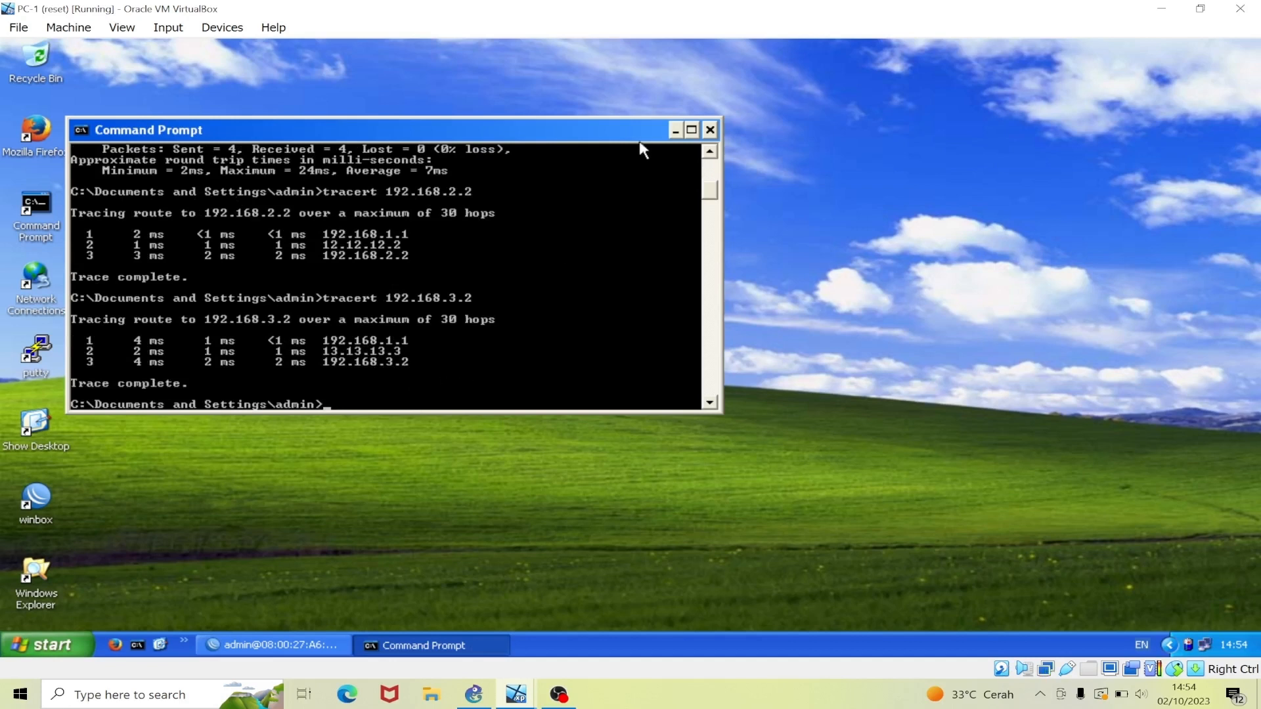
left_click(673, 131)
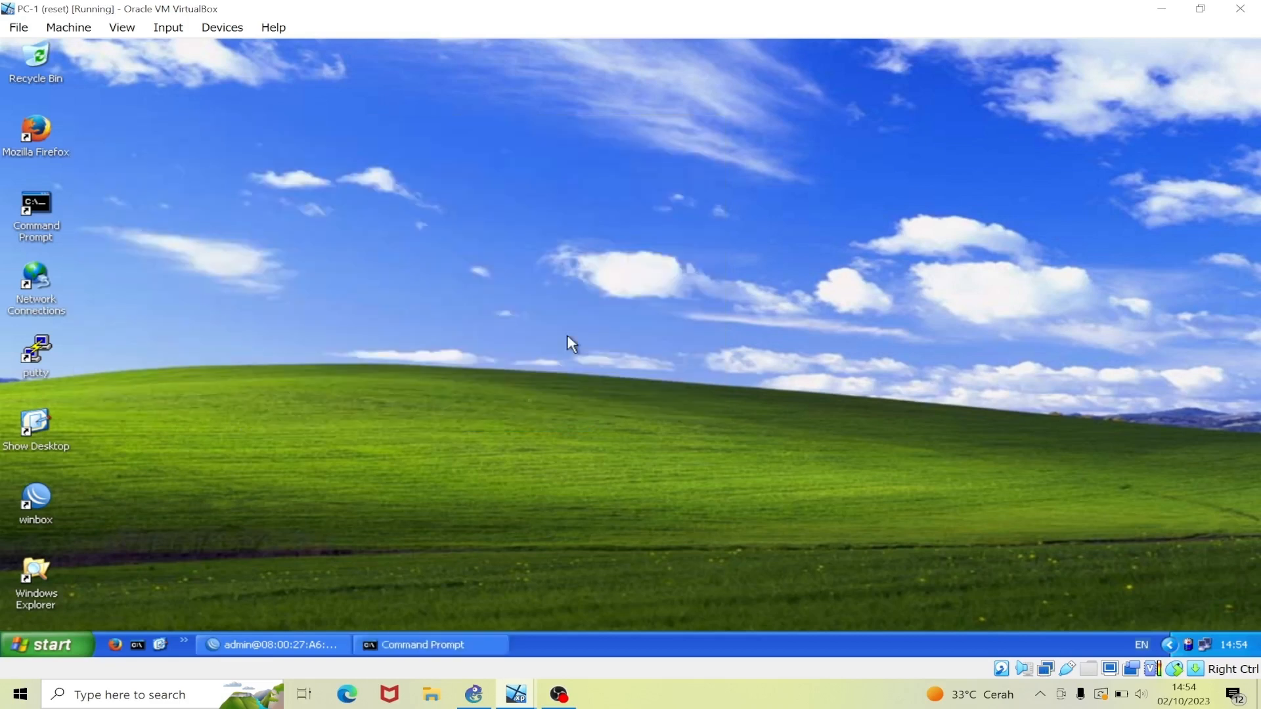
Switch to PC-2, restore its Command Prompt, run tracert to 192.168.1.2 and 192.168.3.2, and minimize it
mouse_move(517, 695)
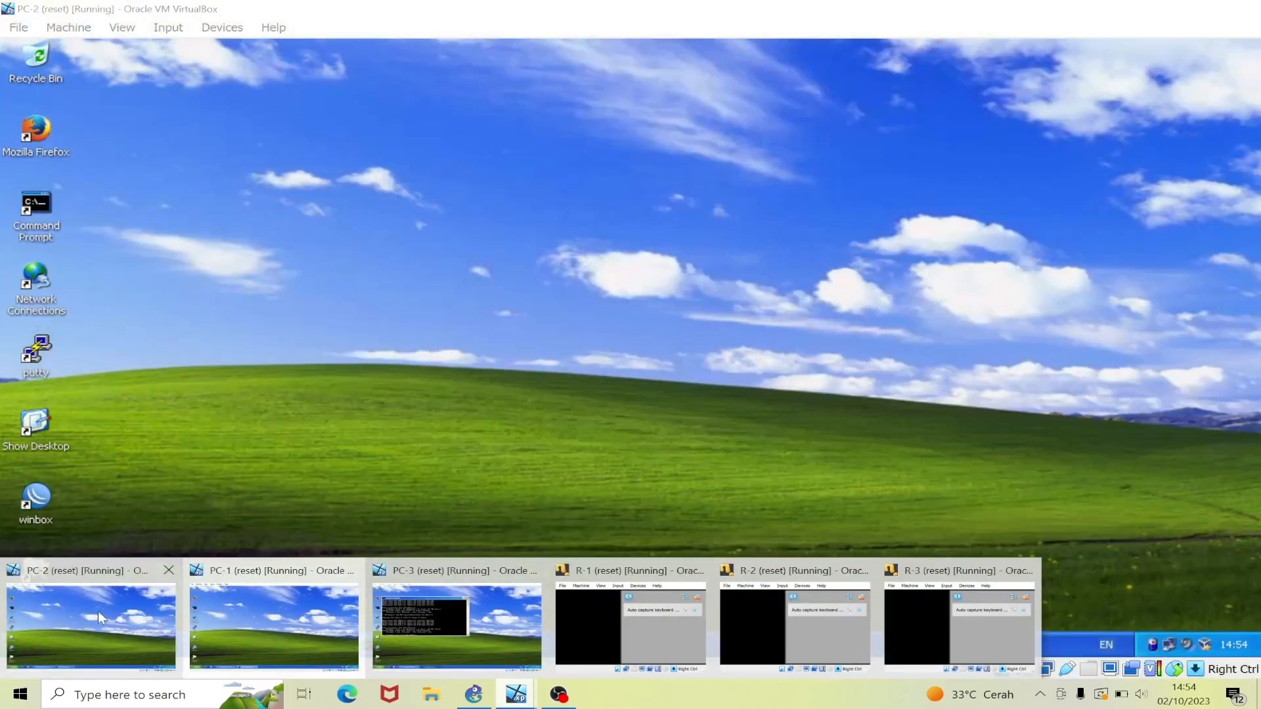
left_click(97, 611)
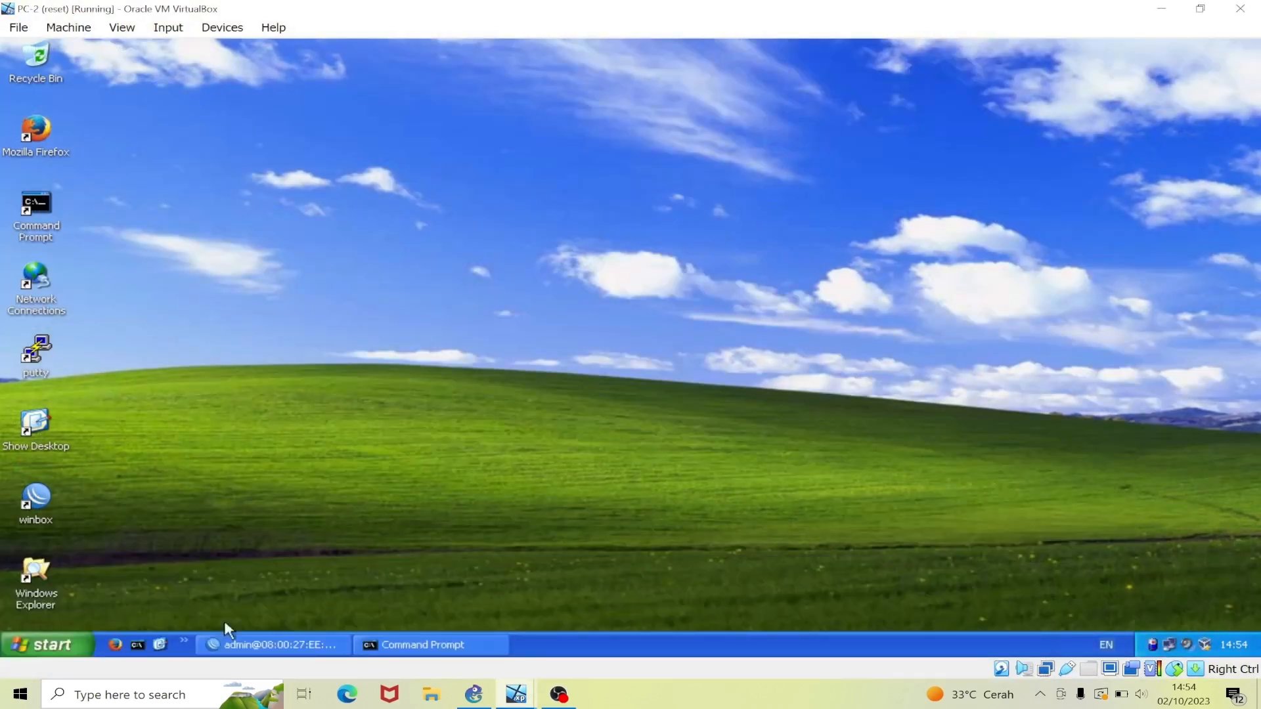
left_click(434, 647)
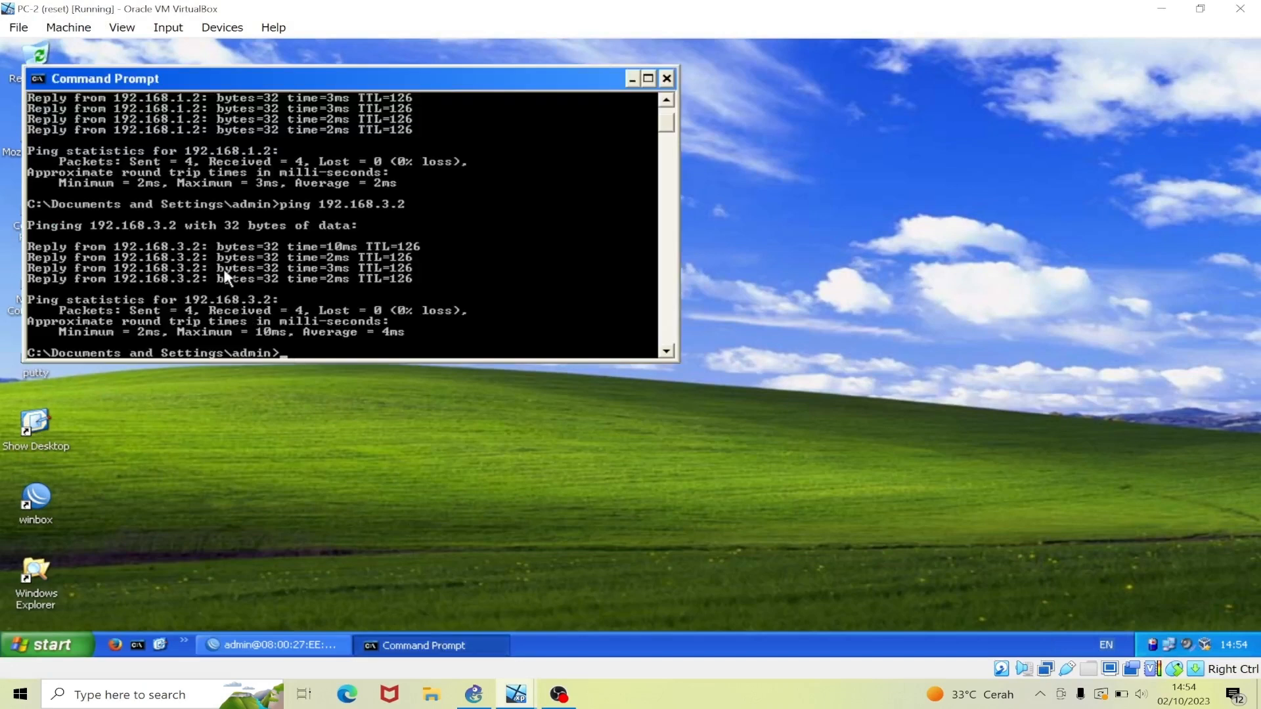
type("tr")
type("acert 192.168.1.2")
key("Return")
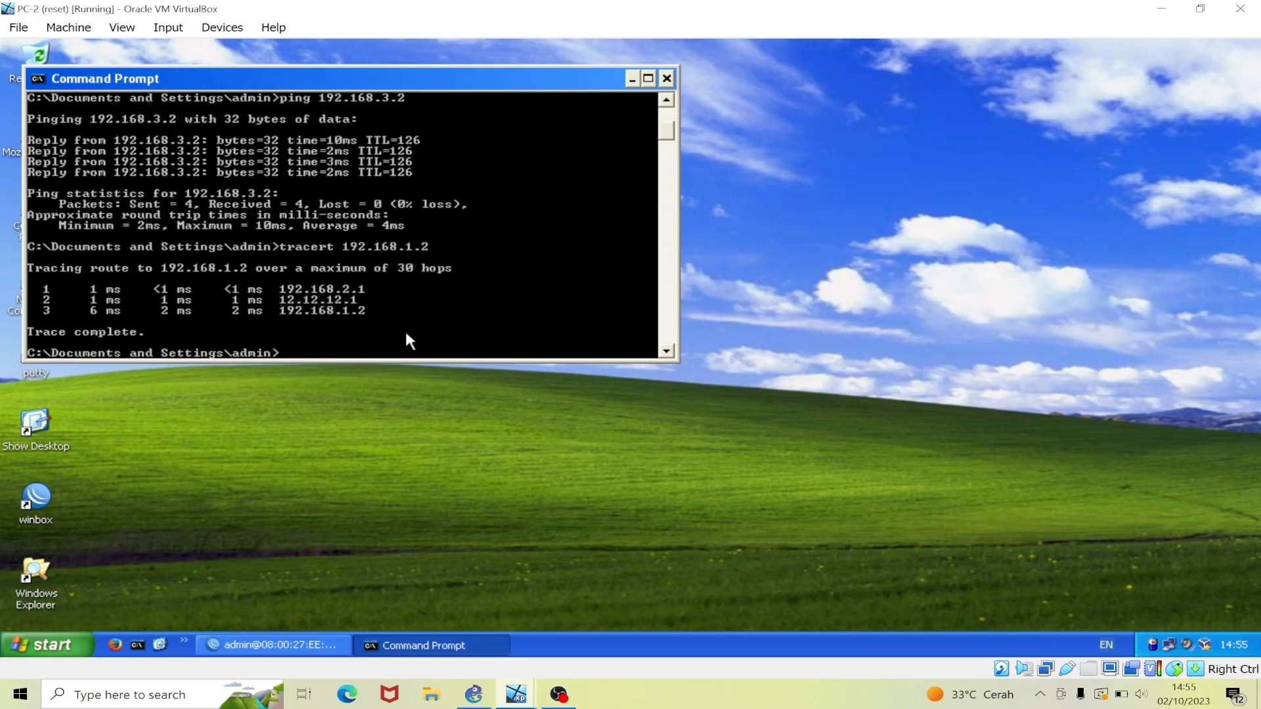
type("tracert 1")
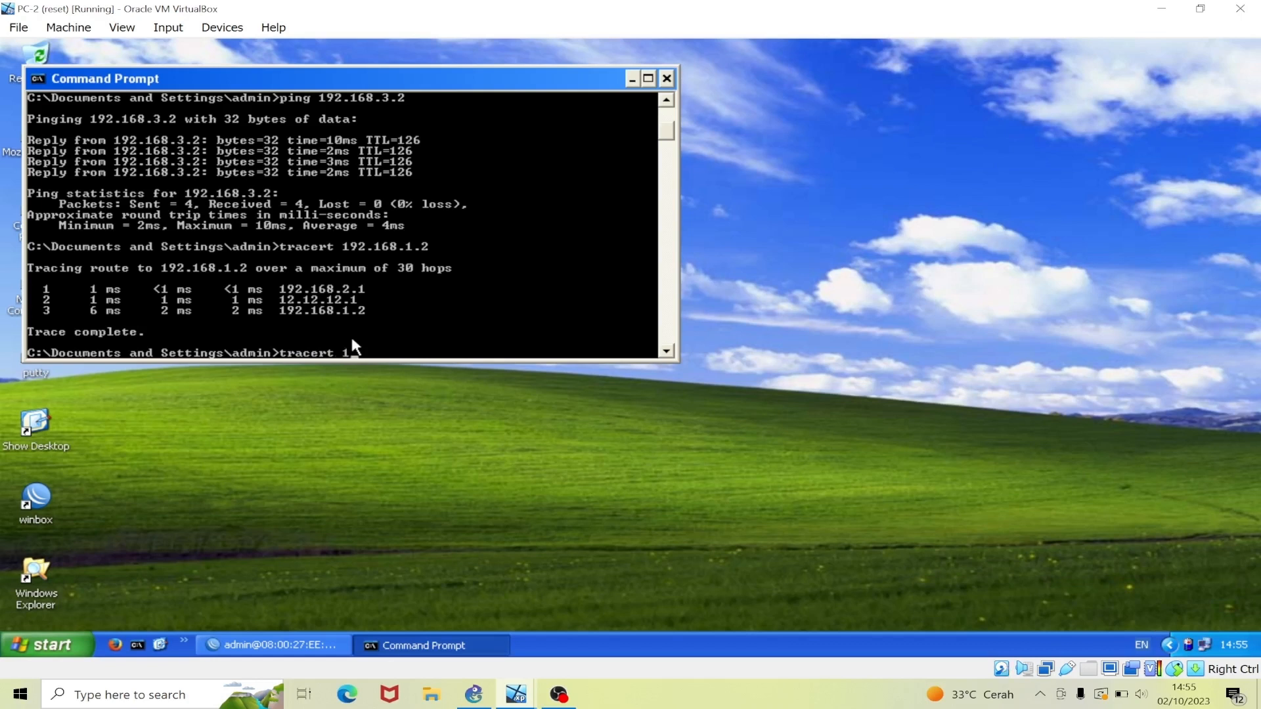
type(".168.3.2")
key("Return")
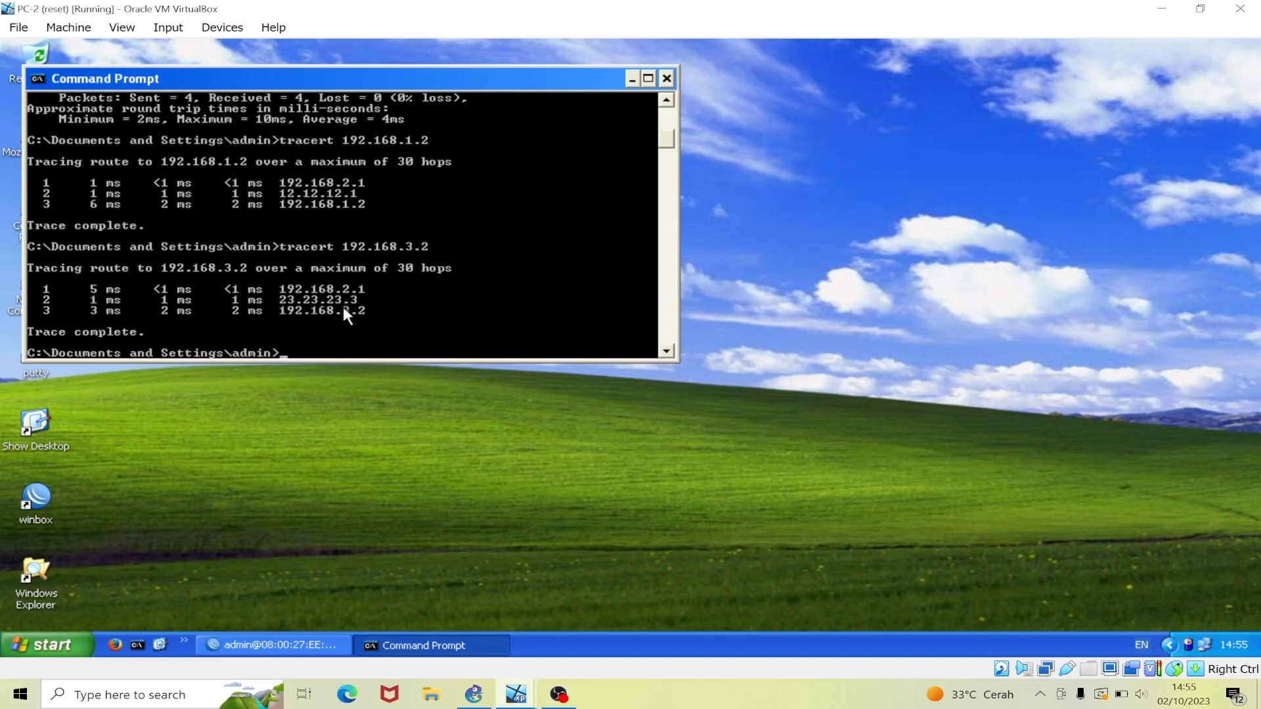
left_click(632, 79)
Switch to PC-3, run tracert to 192.168.1.2 and 192.168.2.2 in its Command Prompt, and minimize it
left_click(519, 698)
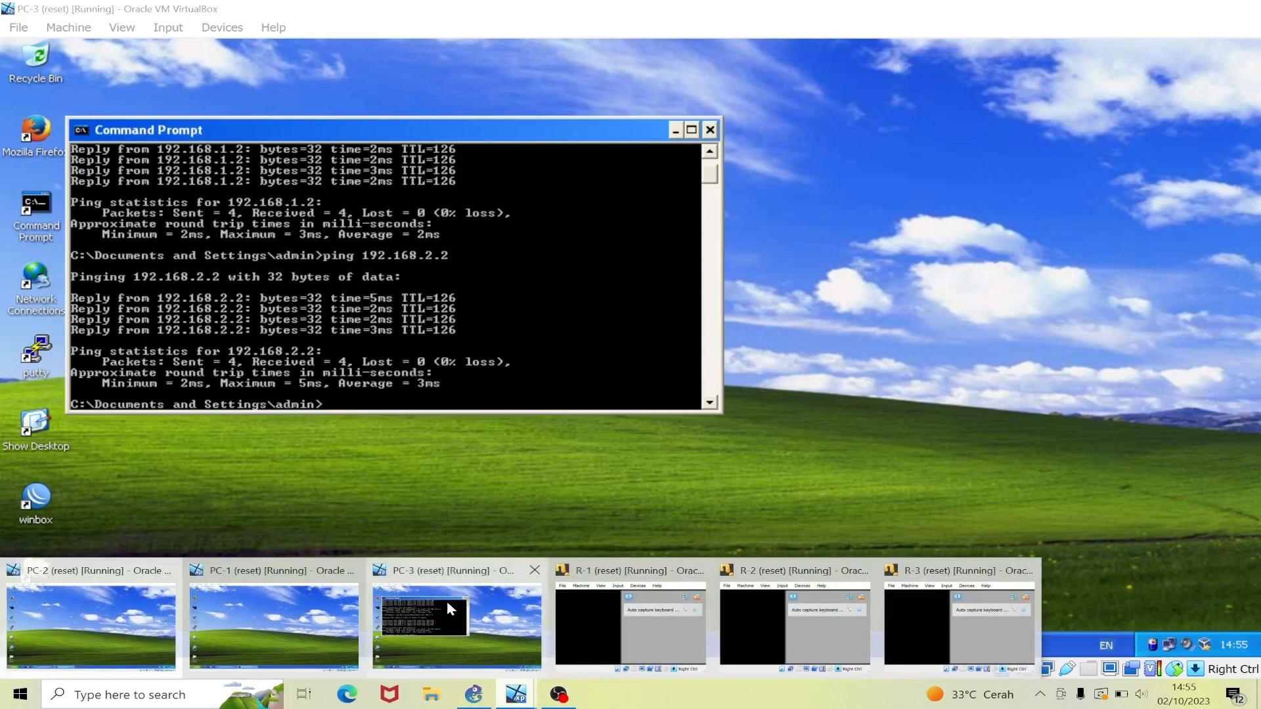
left_click(448, 601)
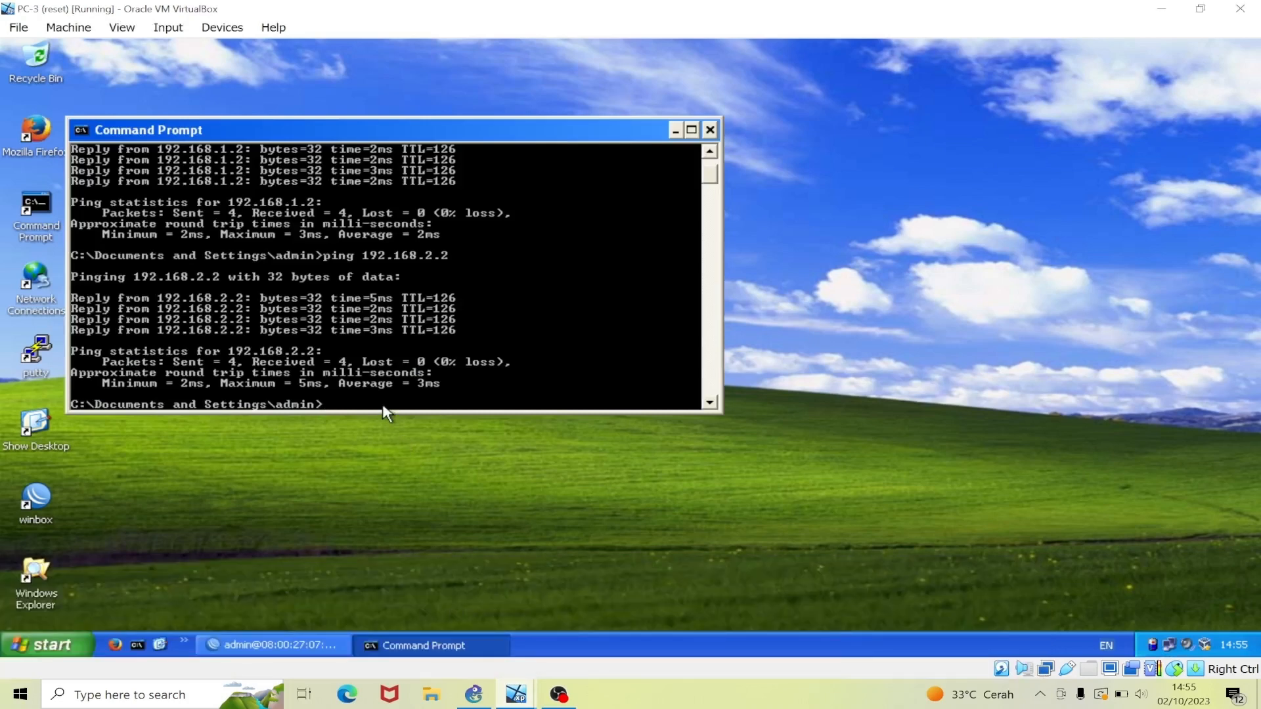
type("tracert 192.")
type("168.1.2")
key("Return")
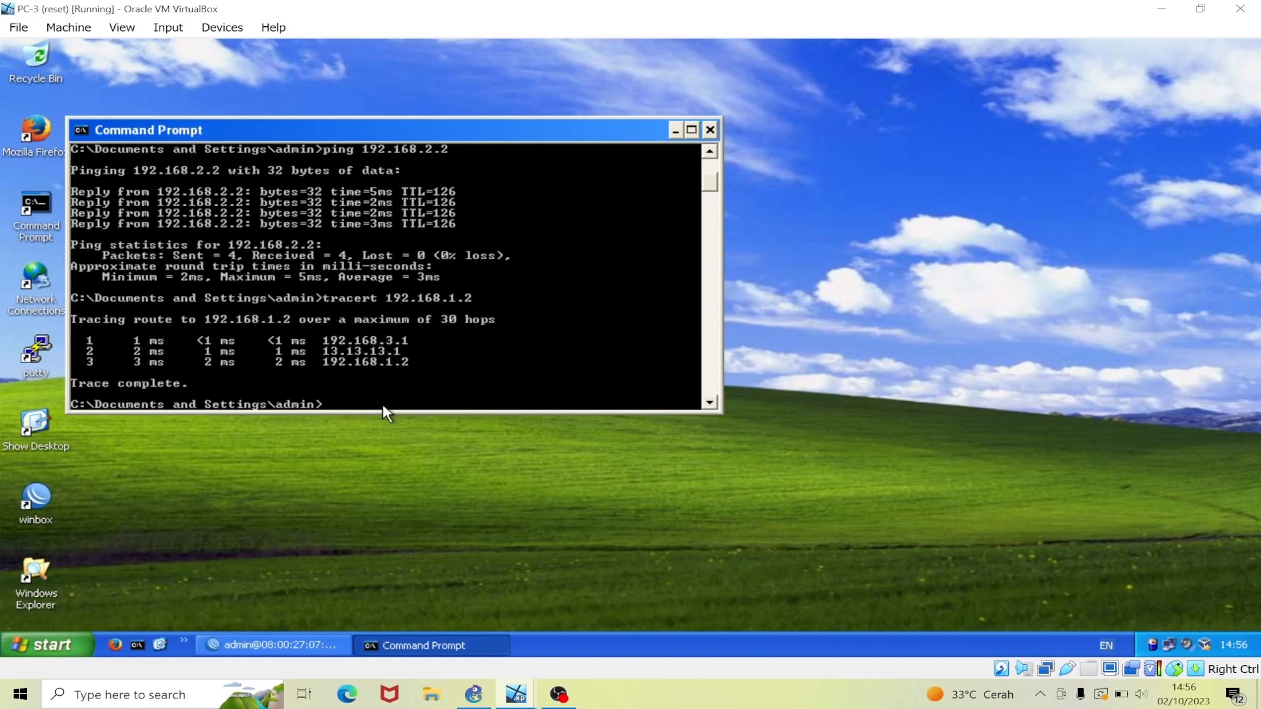
type("tracert 192.168.2.2")
key("Return")
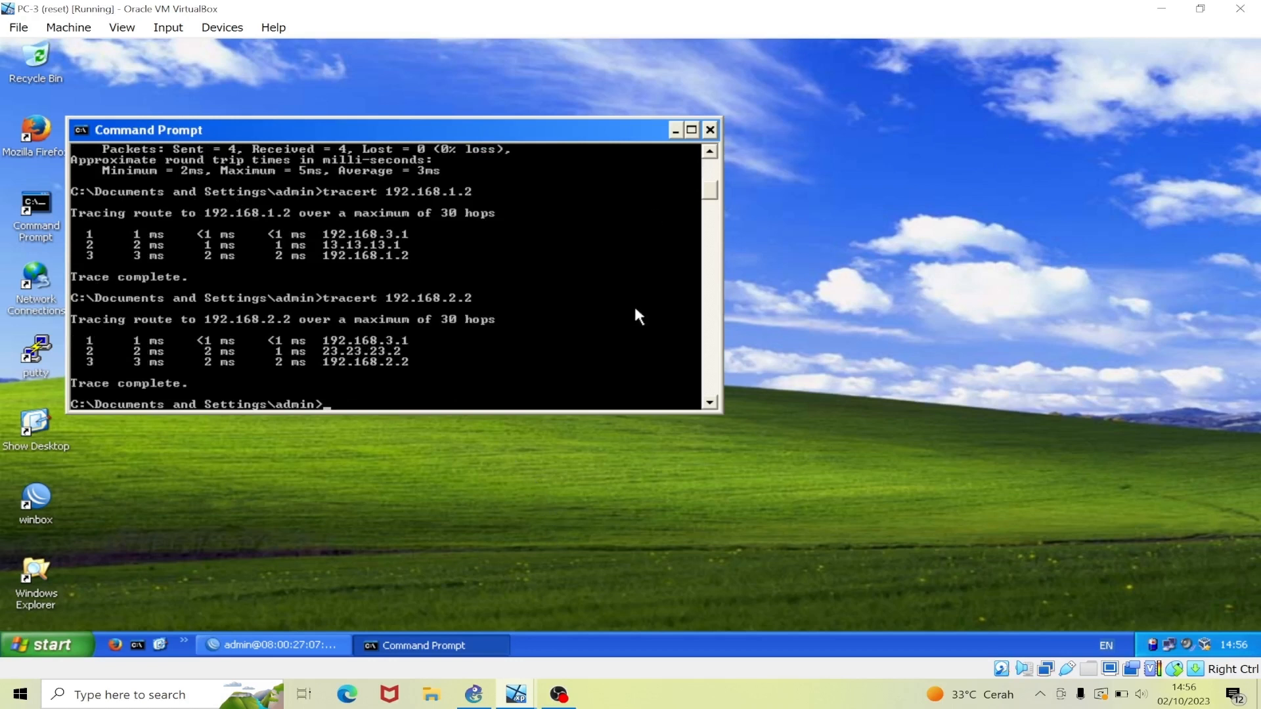
left_click(674, 132)
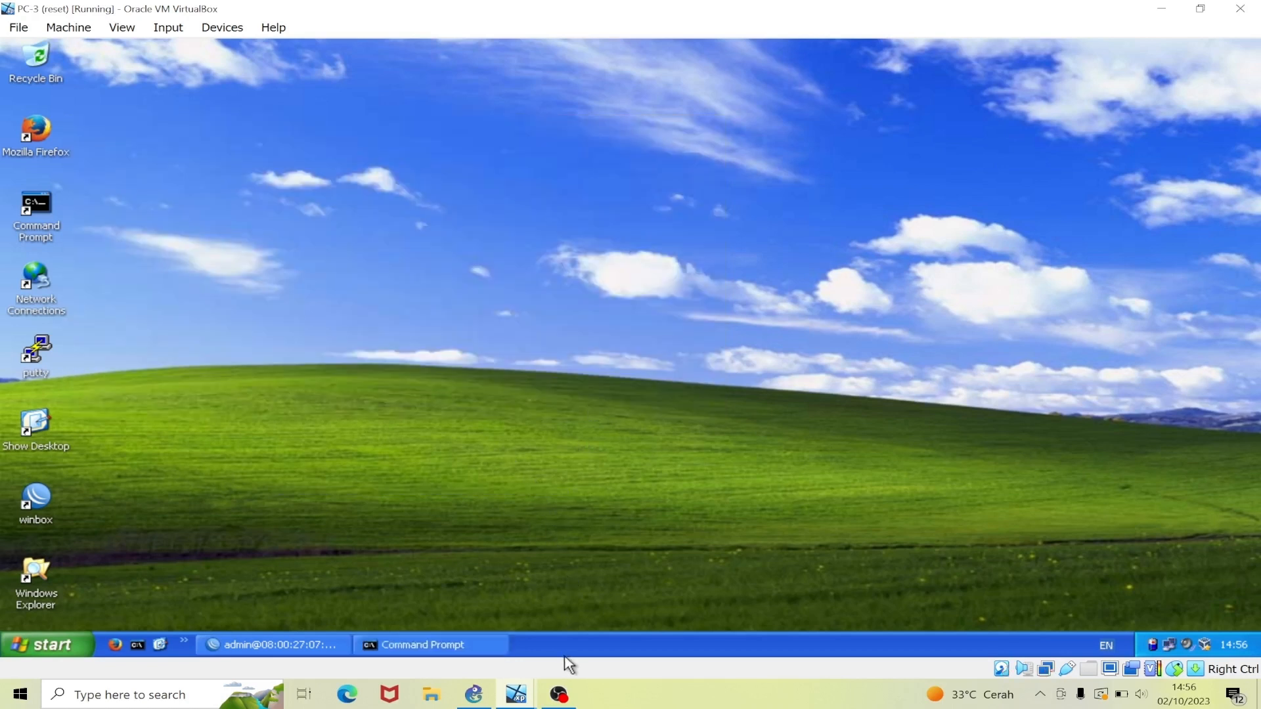
Switch to the PC-1 virtual machine, restore its WinBox session and open the router's interface list
left_click(516, 694)
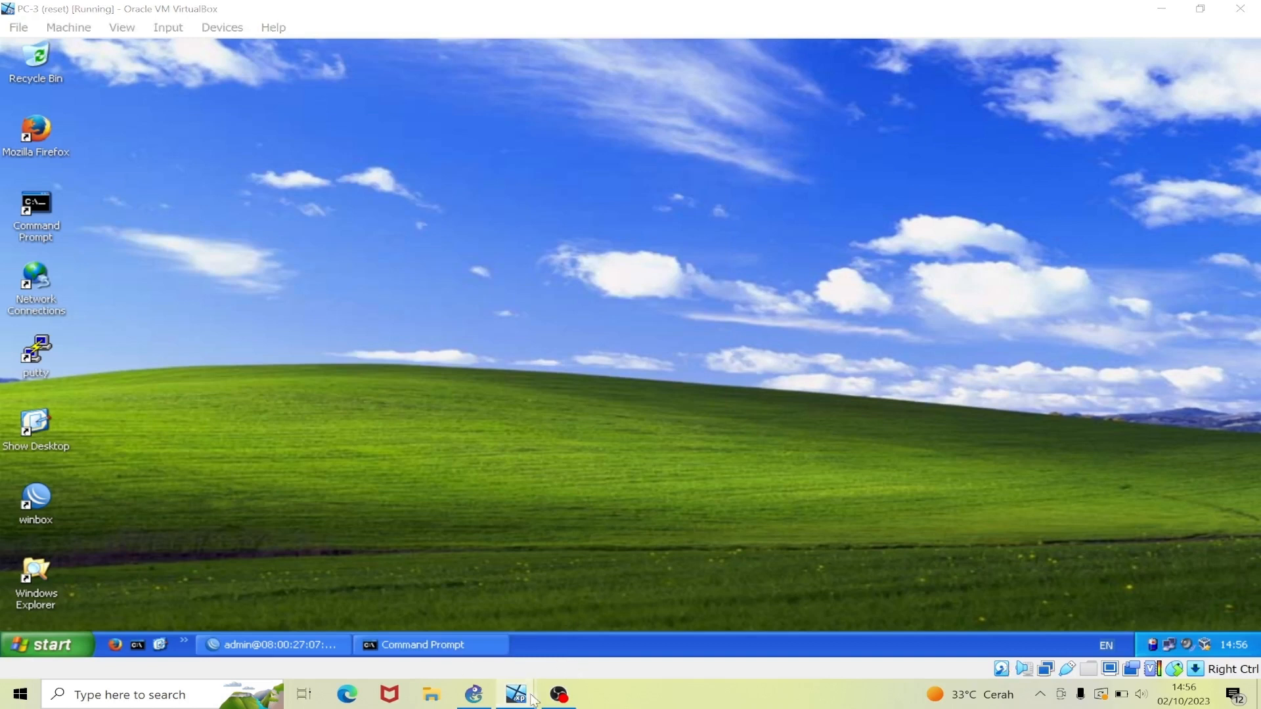
left_click(273, 634)
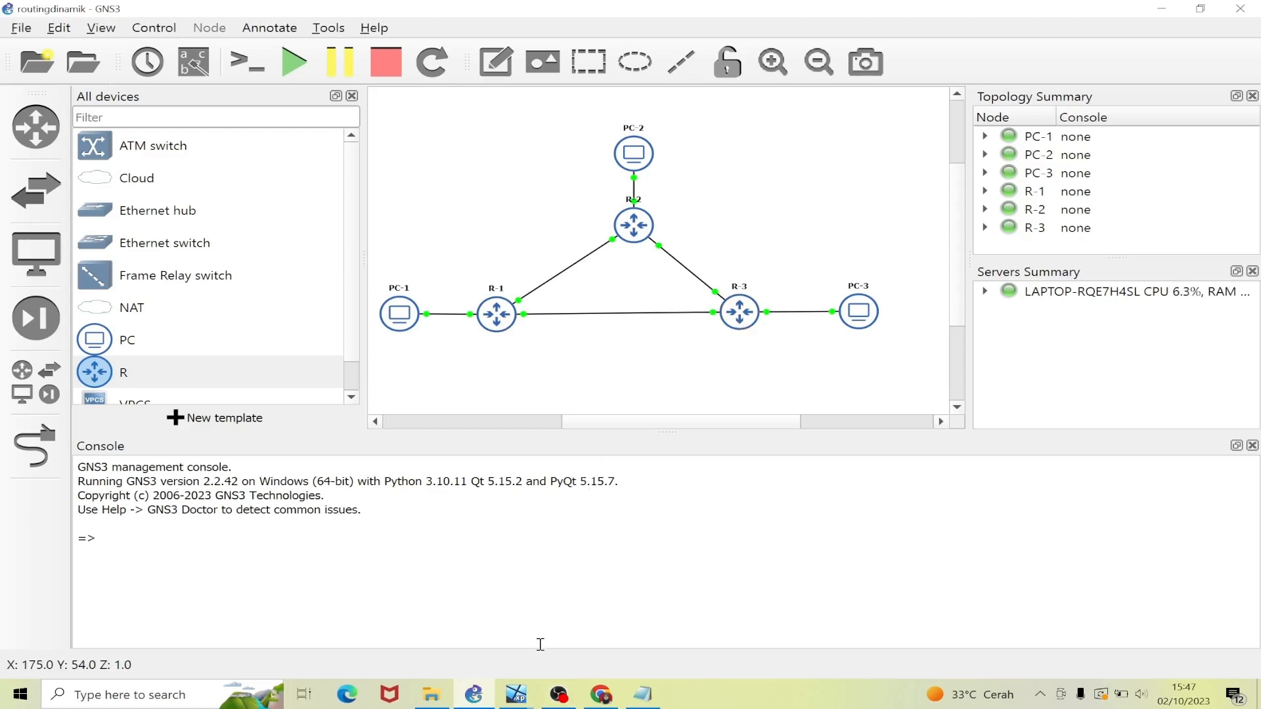
mouse_move(529, 696)
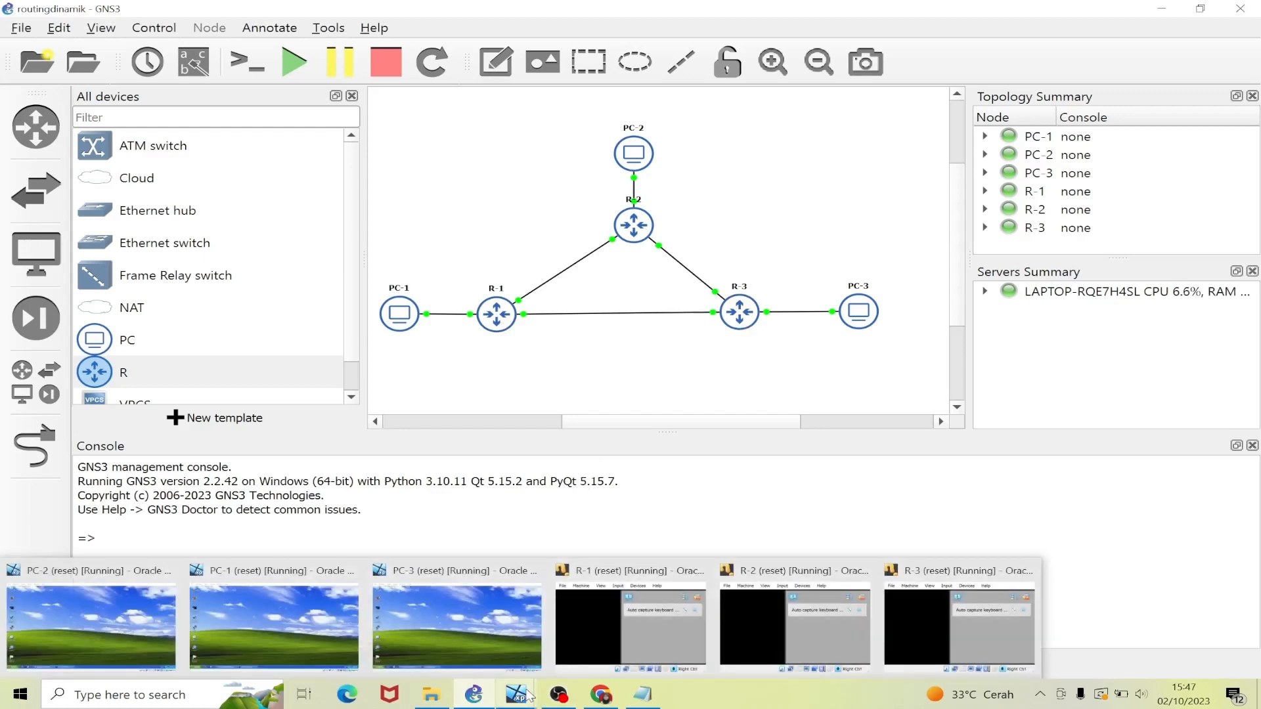
left_click(297, 611)
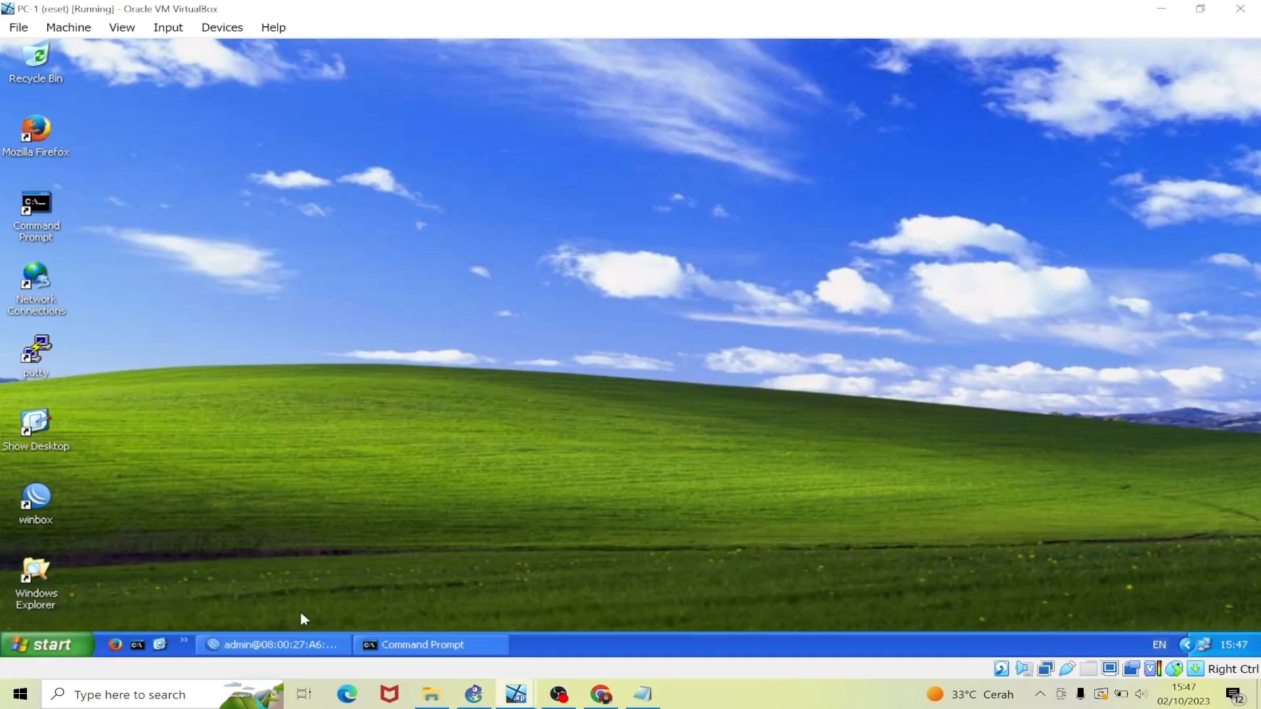
left_click(291, 641)
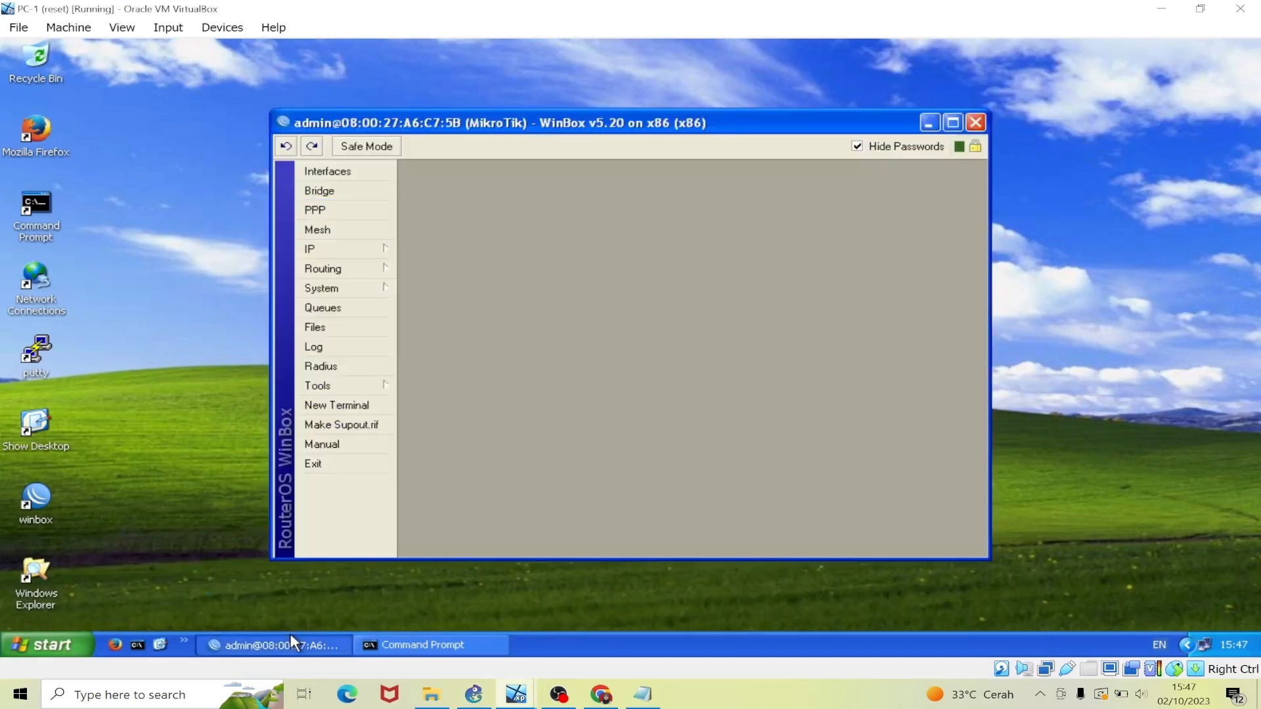
left_click(372, 176)
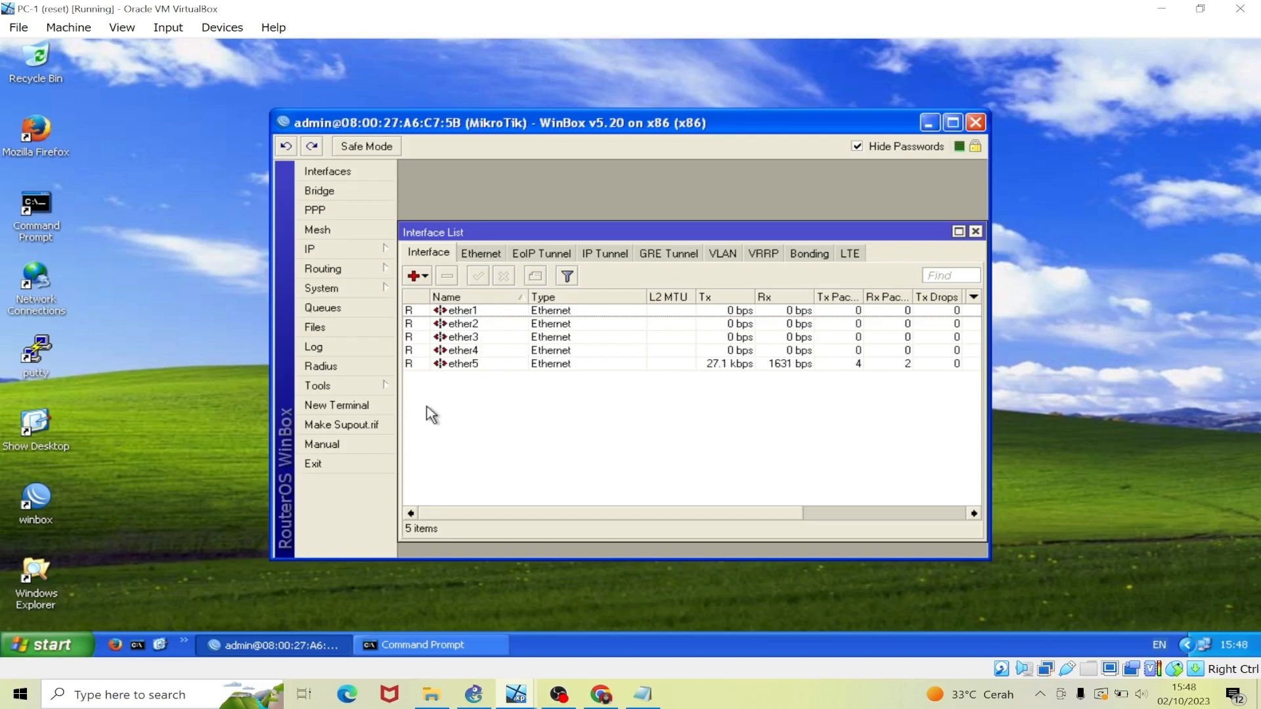
Copy "interface ethernet set disable-running-check=no numbers=0,1,2,3,4" from Notepad and run it in a new WinBox terminal on PC-1
left_click(338, 405)
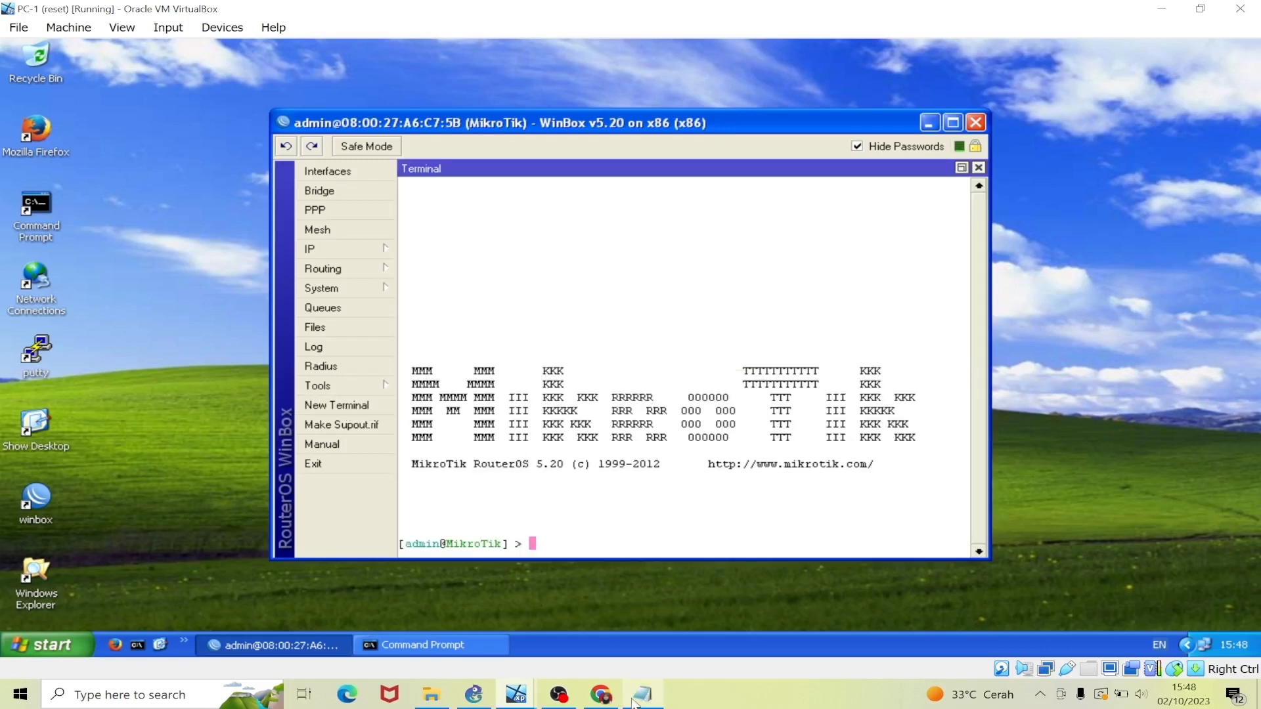
mouse_move(639, 705)
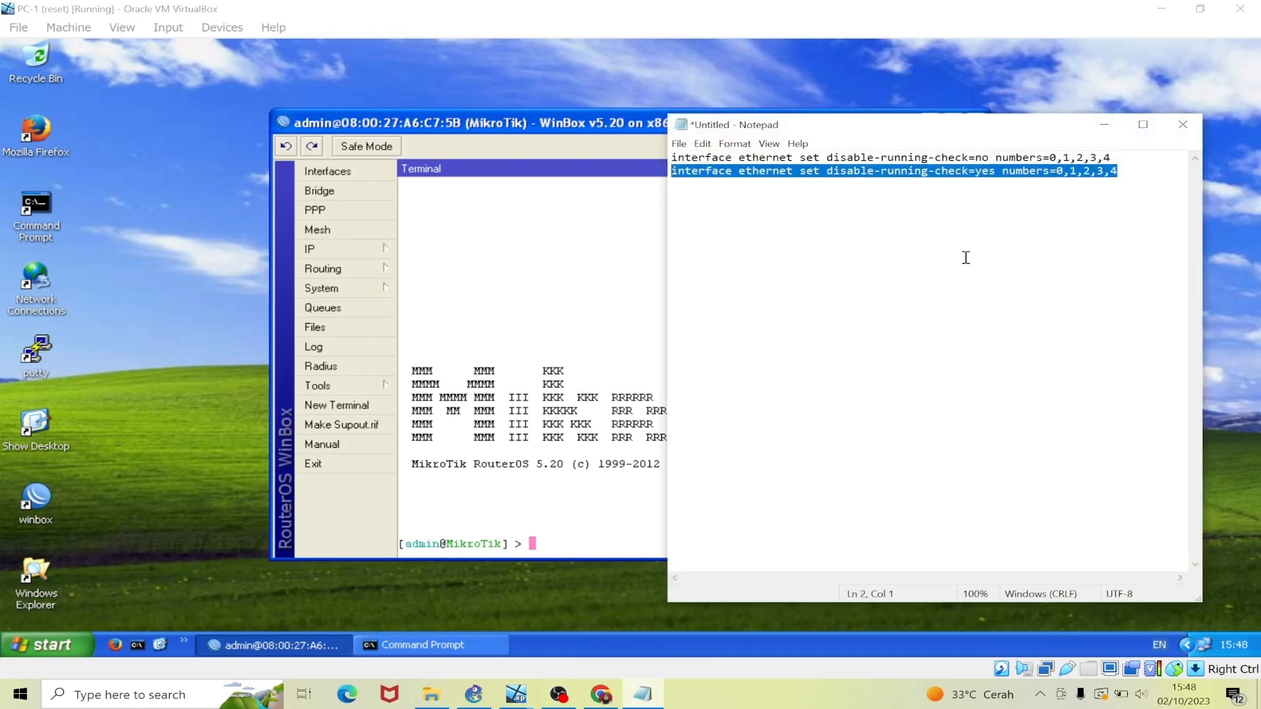
left_click_drag(1125, 157, 670, 161)
key("ctrl+c")
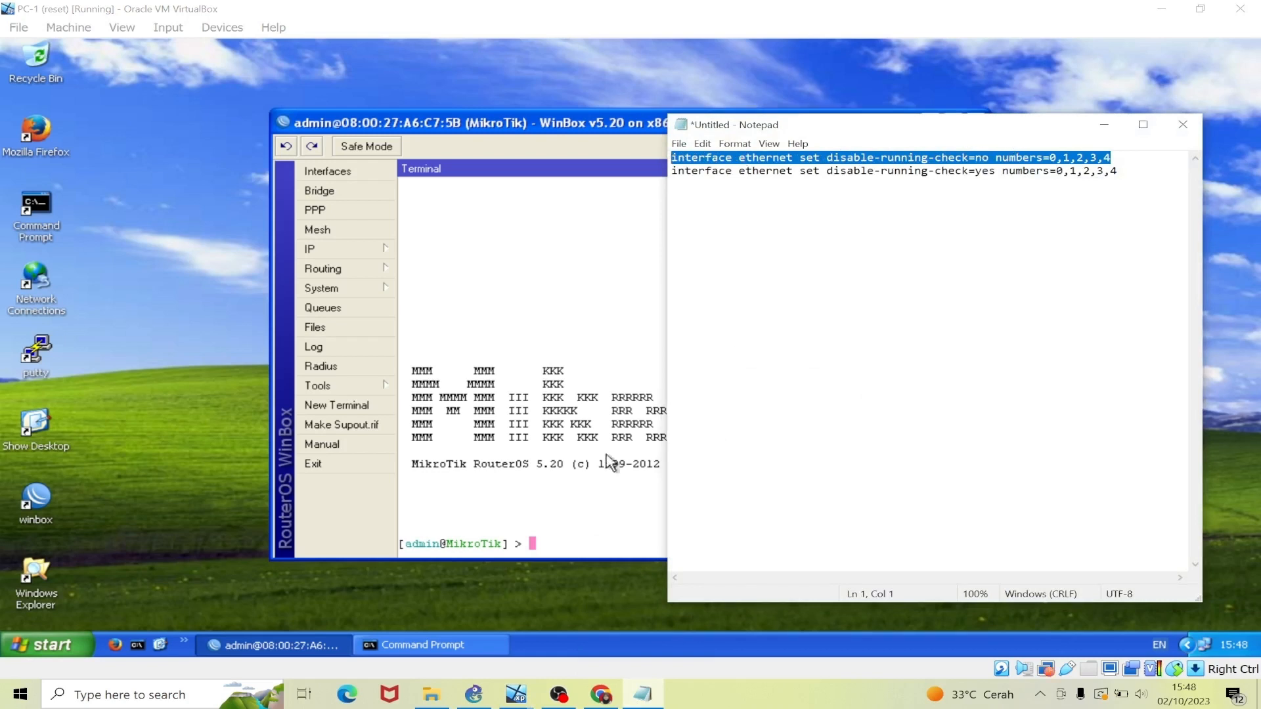
left_click(548, 546)
right_click(548, 546)
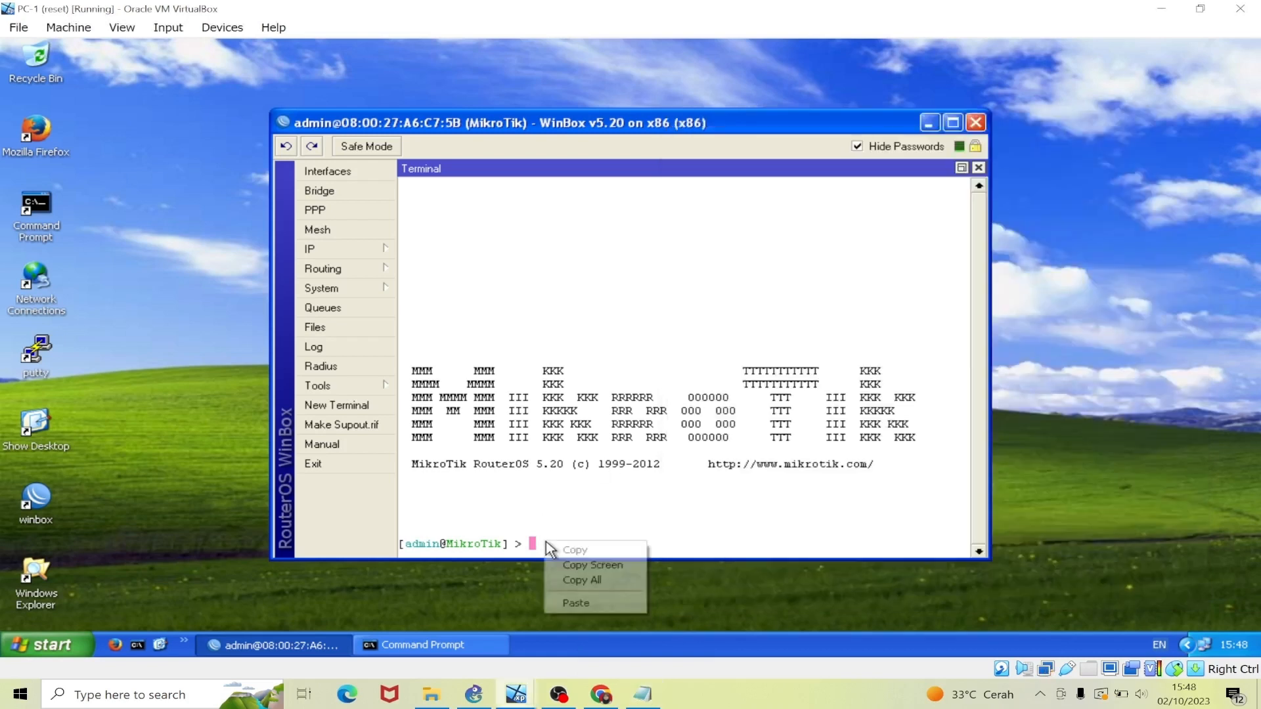
left_click(574, 603)
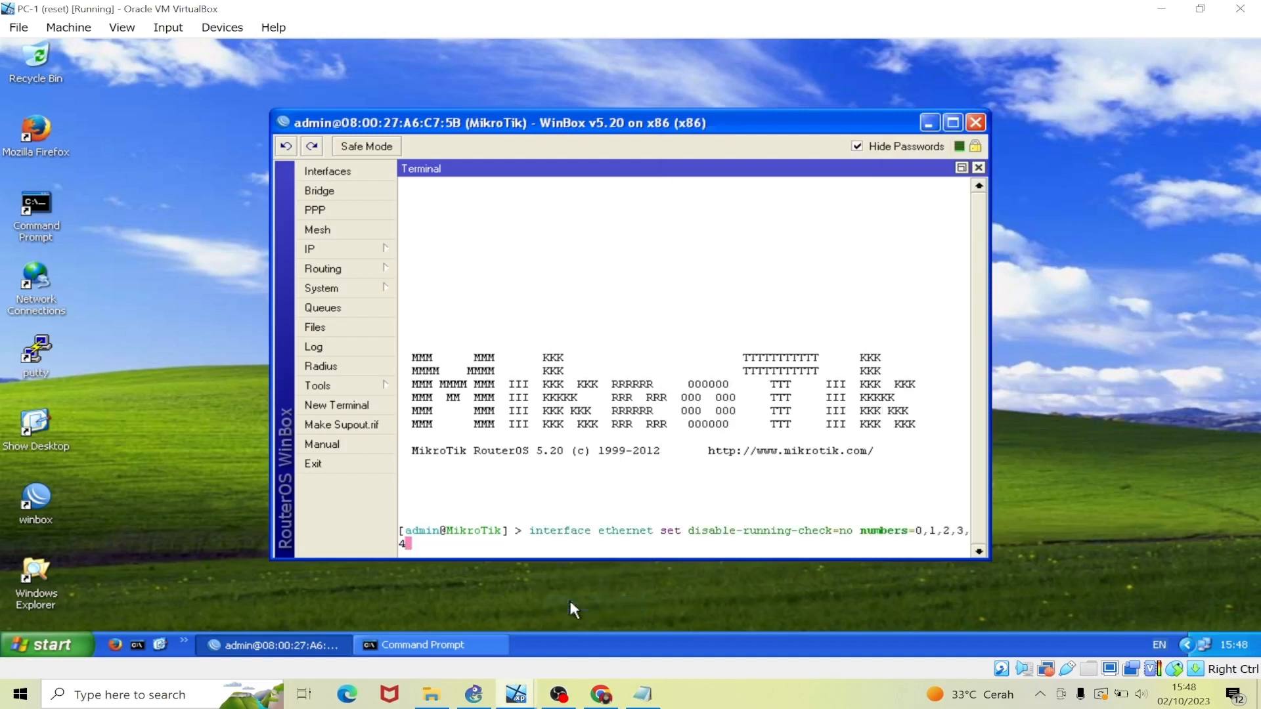
key("Return")
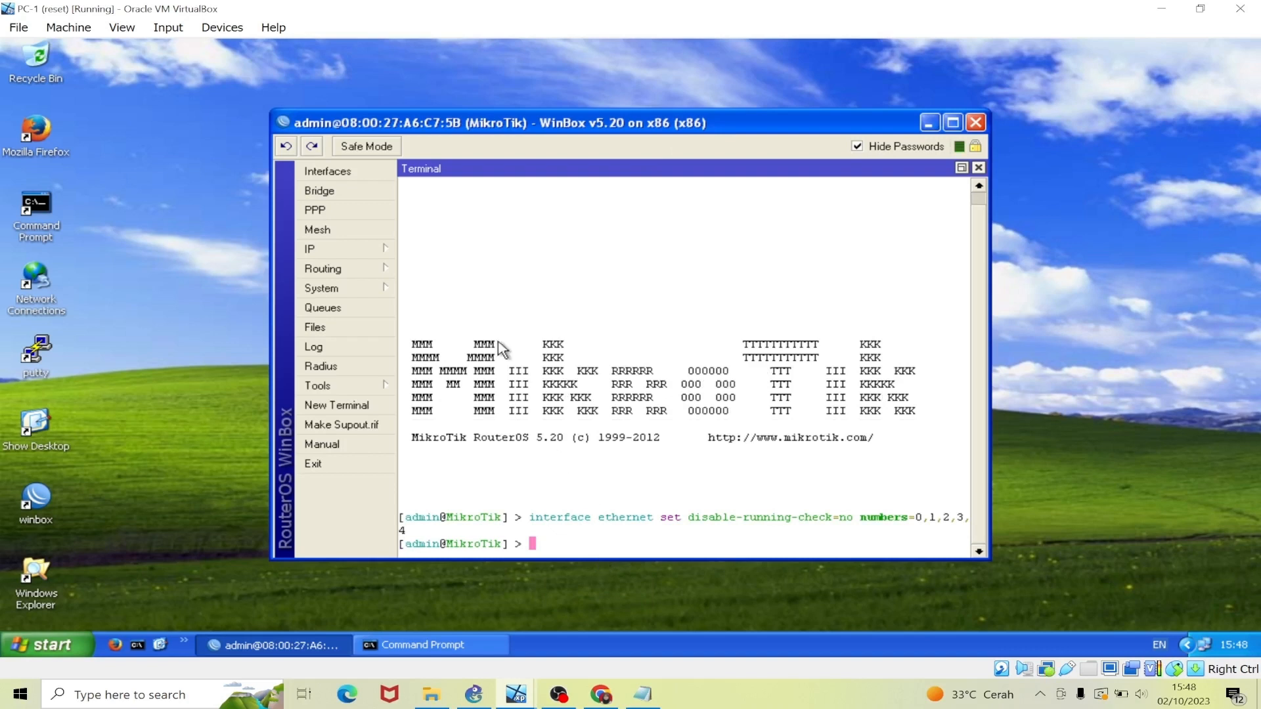
Check R-1's running interfaces in the interface list, minimize WinBox, and compare them with R-1's port connections in GNS3
left_click(370, 175)
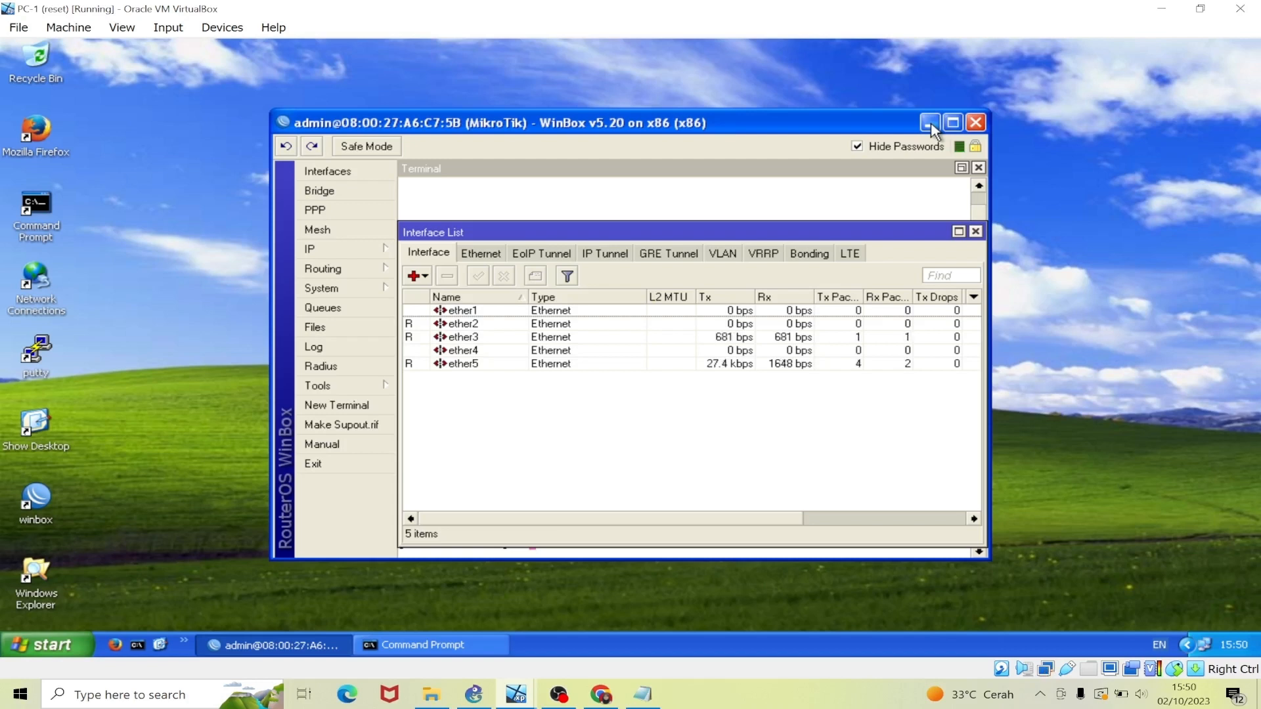
left_click(931, 124)
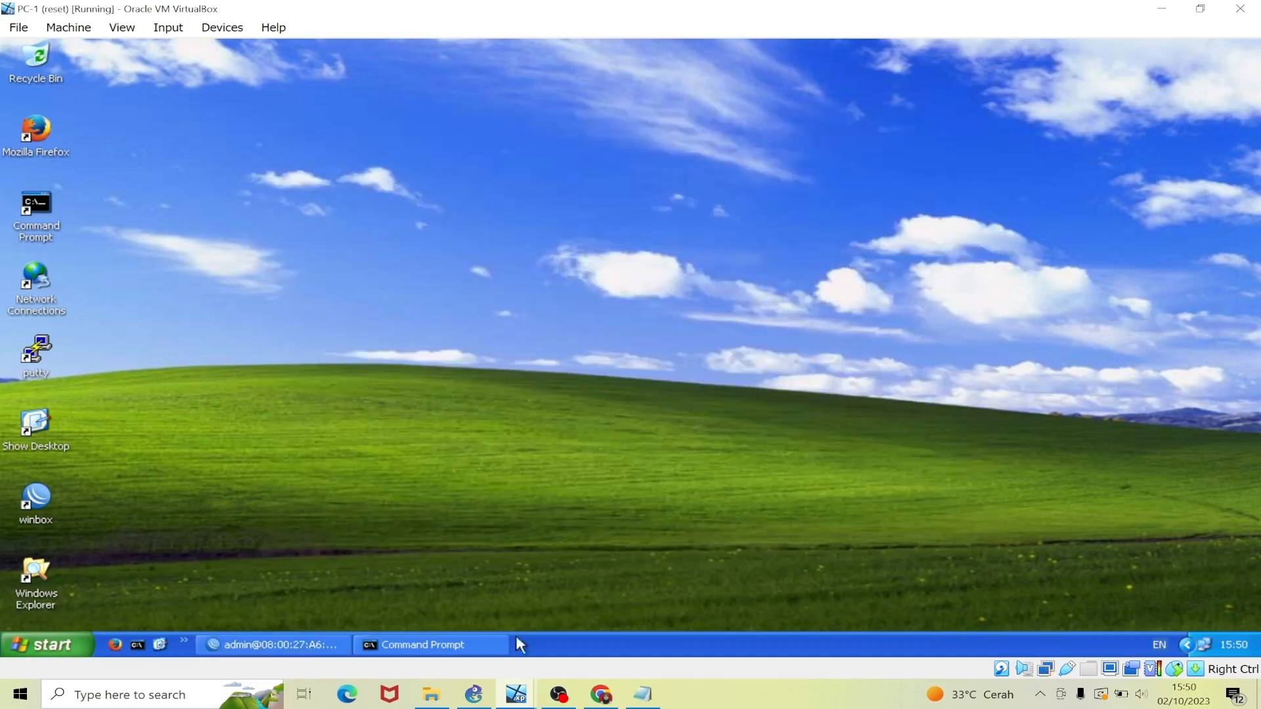
left_click(473, 694)
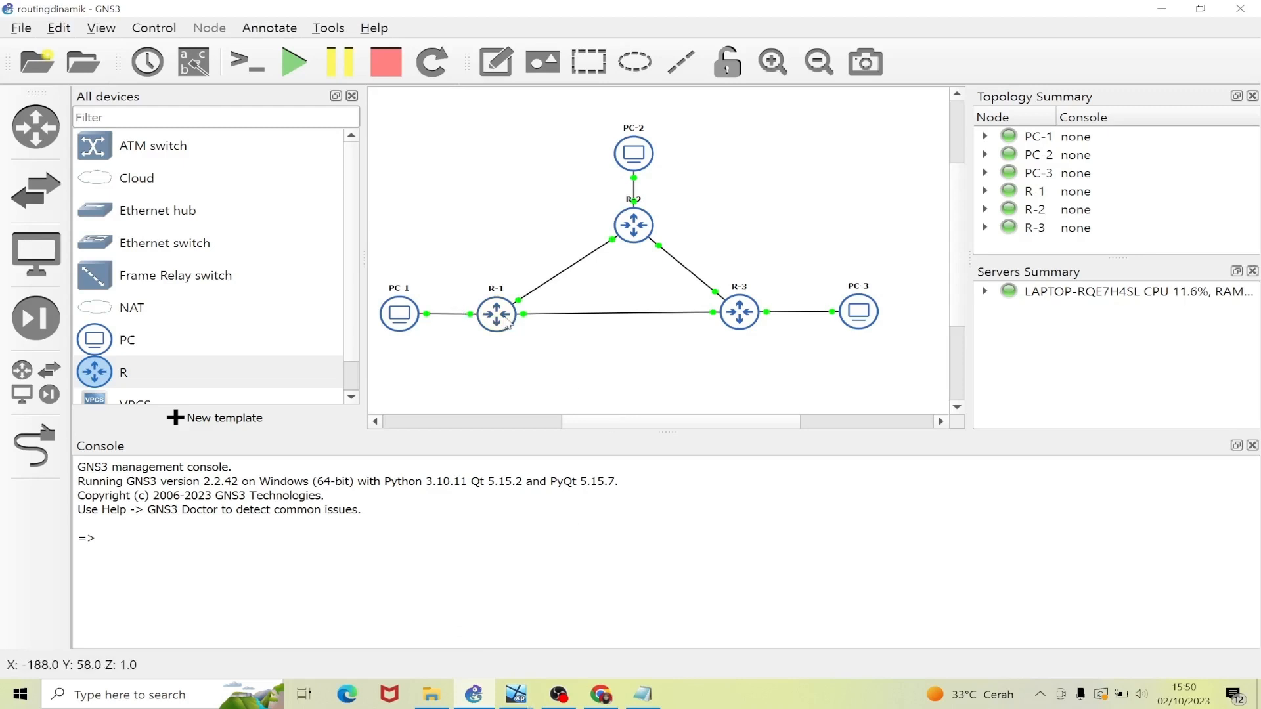
mouse_move(499, 316)
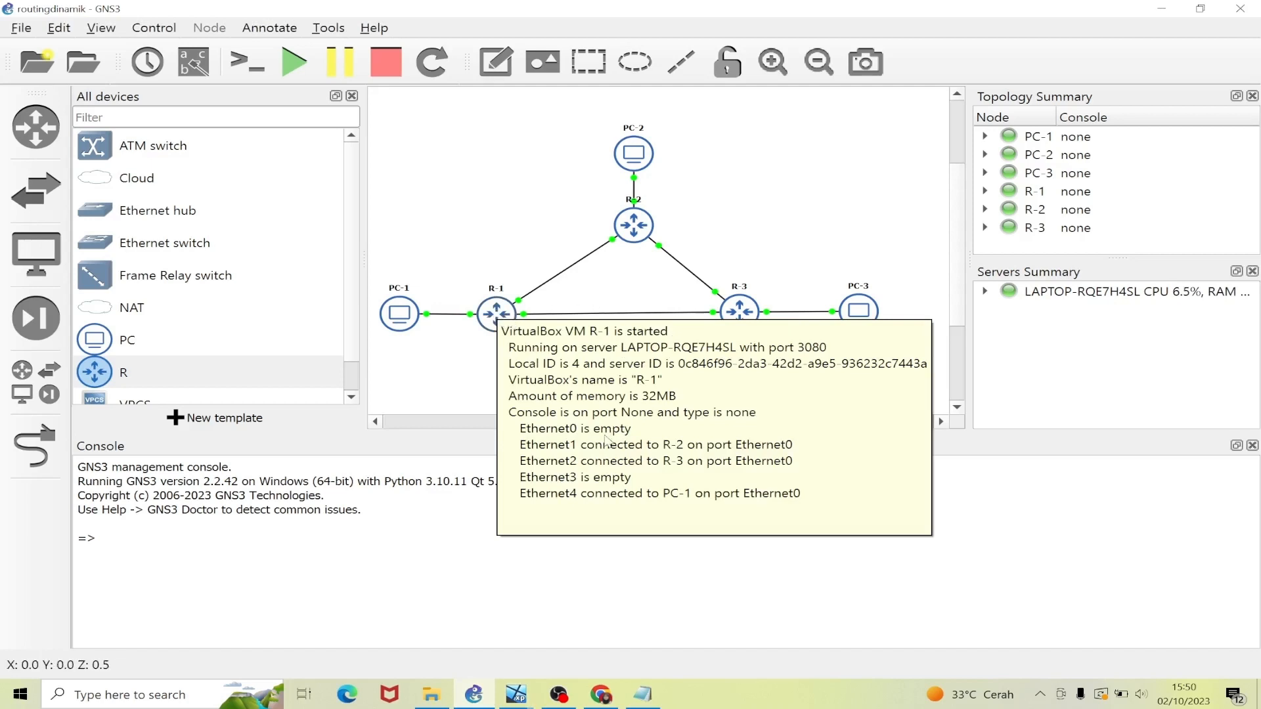
Switch to the PC-2 virtual machine, restore its WinBox session and show R-2's interface list
mouse_move(517, 695)
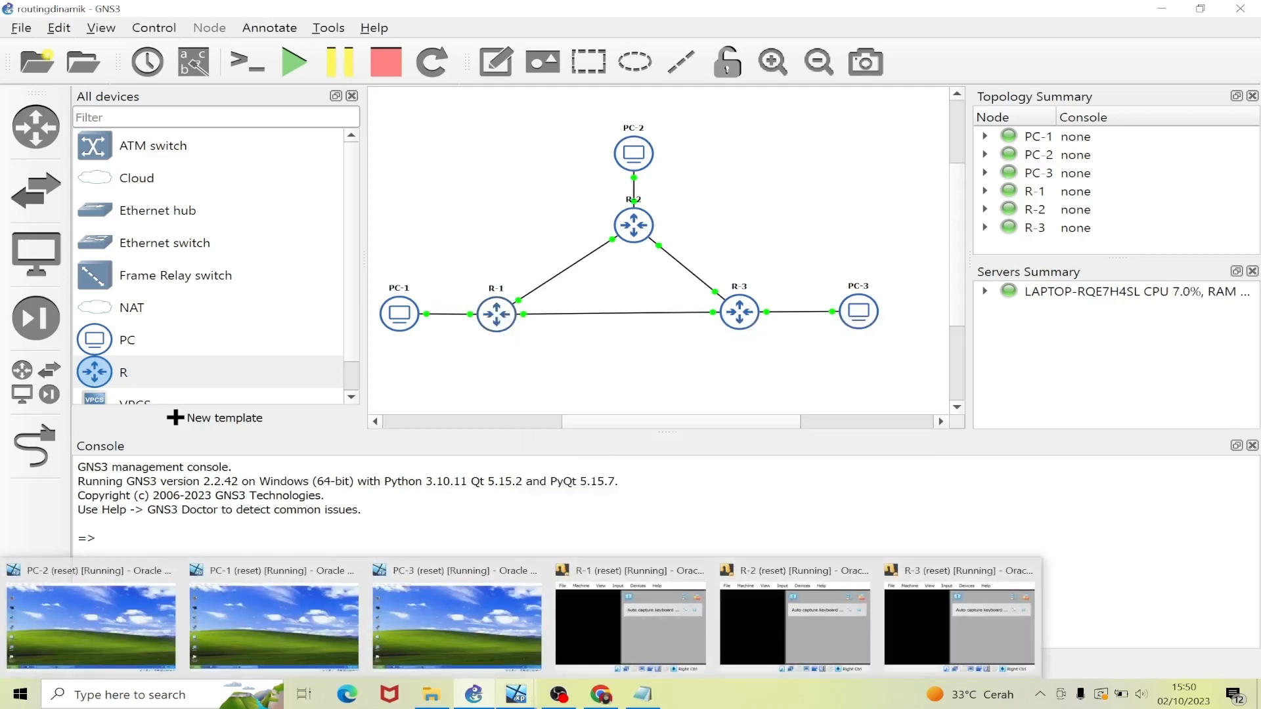
left_click(66, 636)
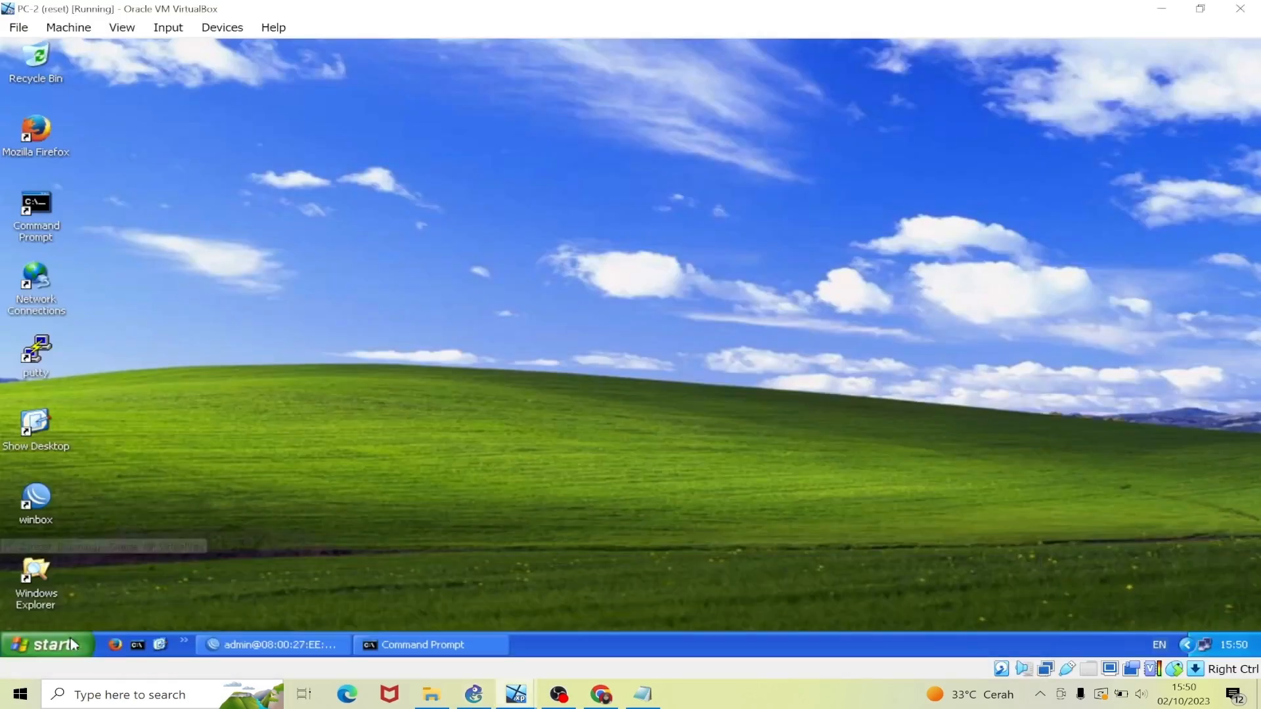
left_click(293, 636)
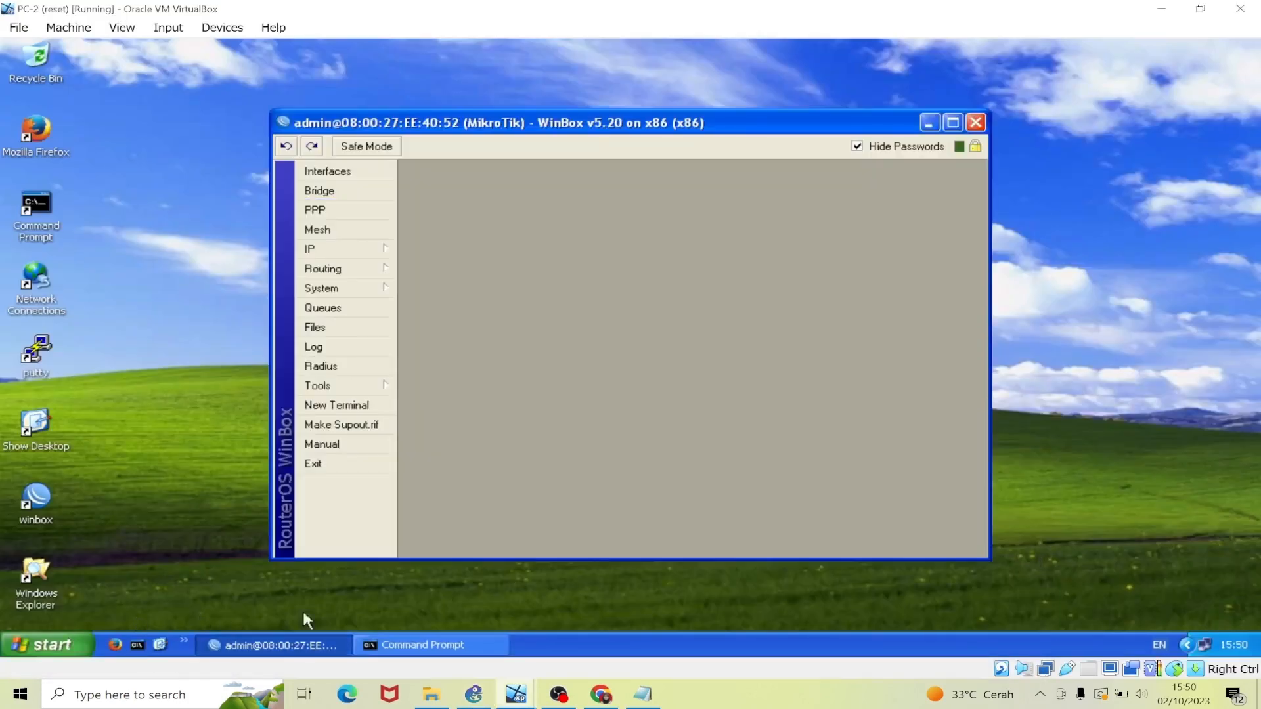
left_click(350, 176)
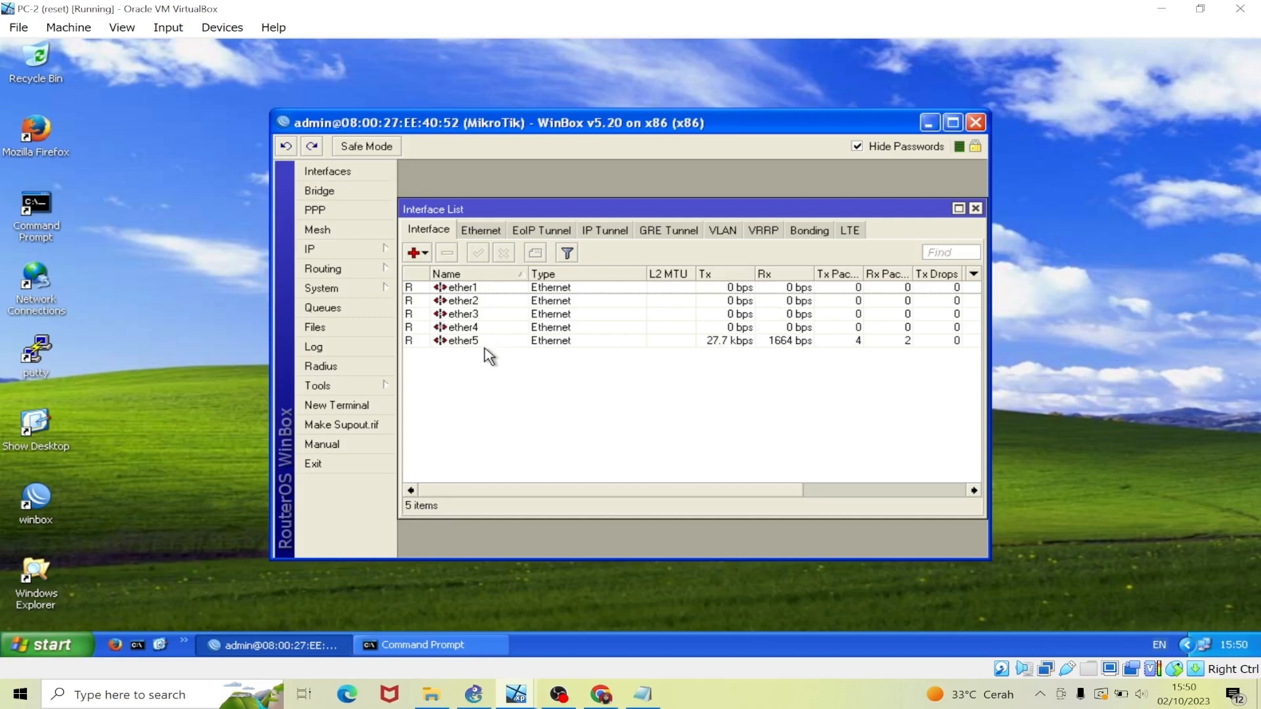
Run the copied "interface ethernet set disable-running-check=no" command for all five interfaces in a new WinBox terminal on PC-2
left_click(372, 407)
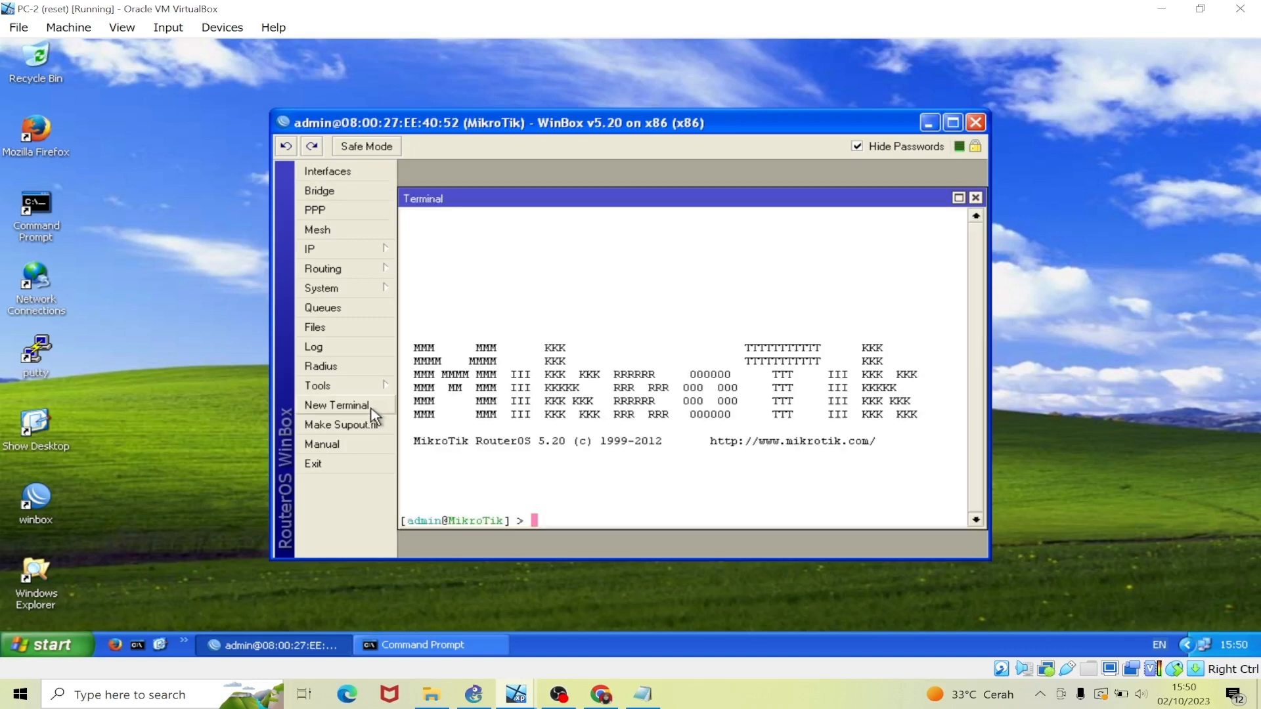
right_click(552, 515)
left_click(580, 576)
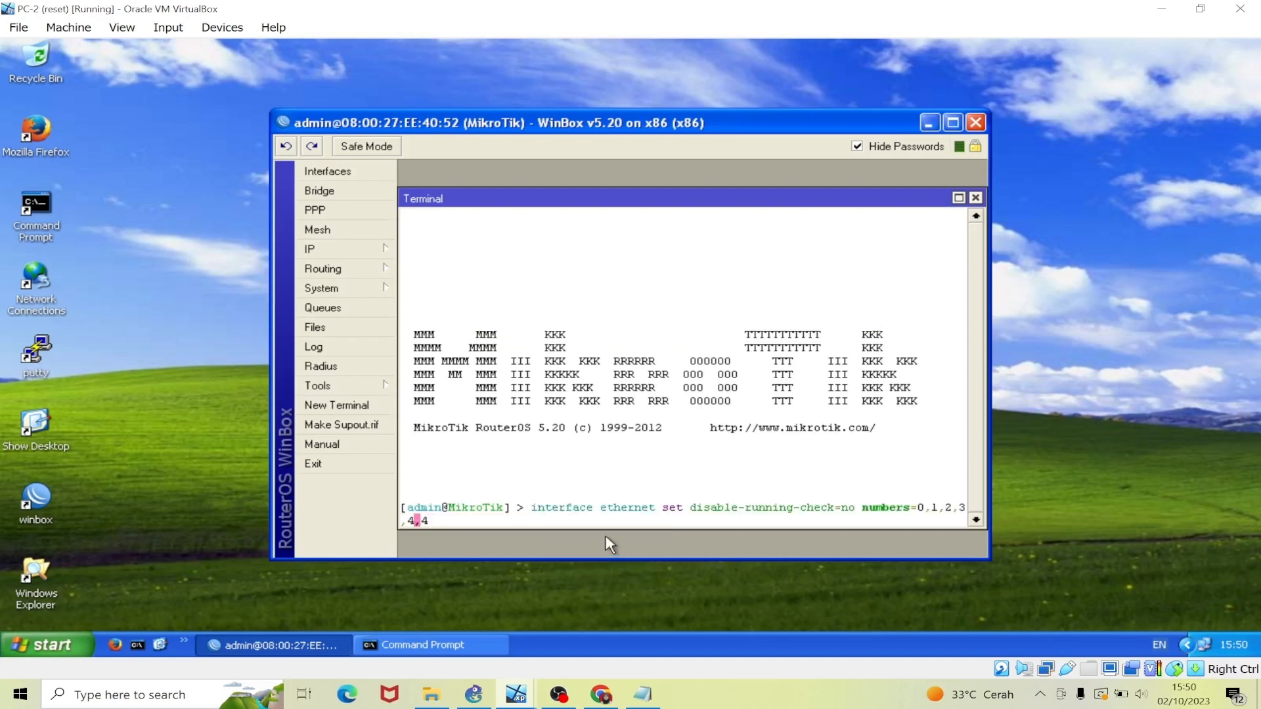
key("Return")
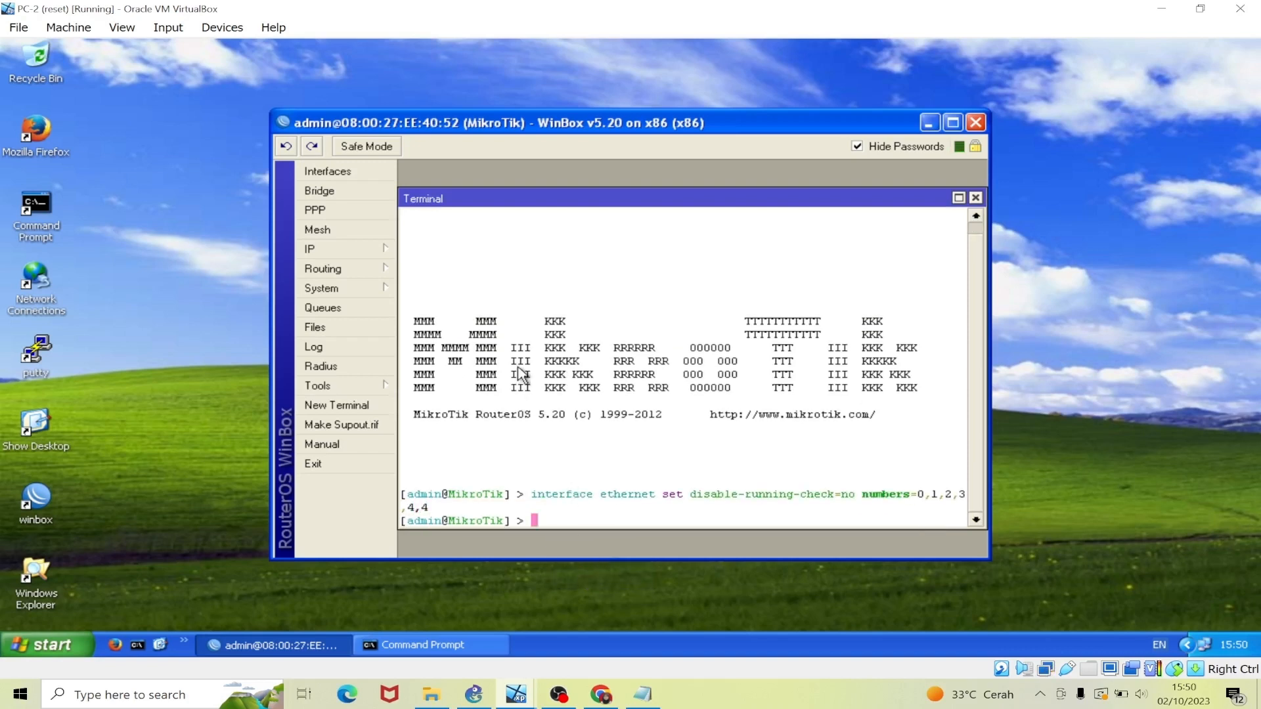
Check R-2's running interfaces in the interface list and compare them with R-2's port connections in GNS3
left_click(327, 173)
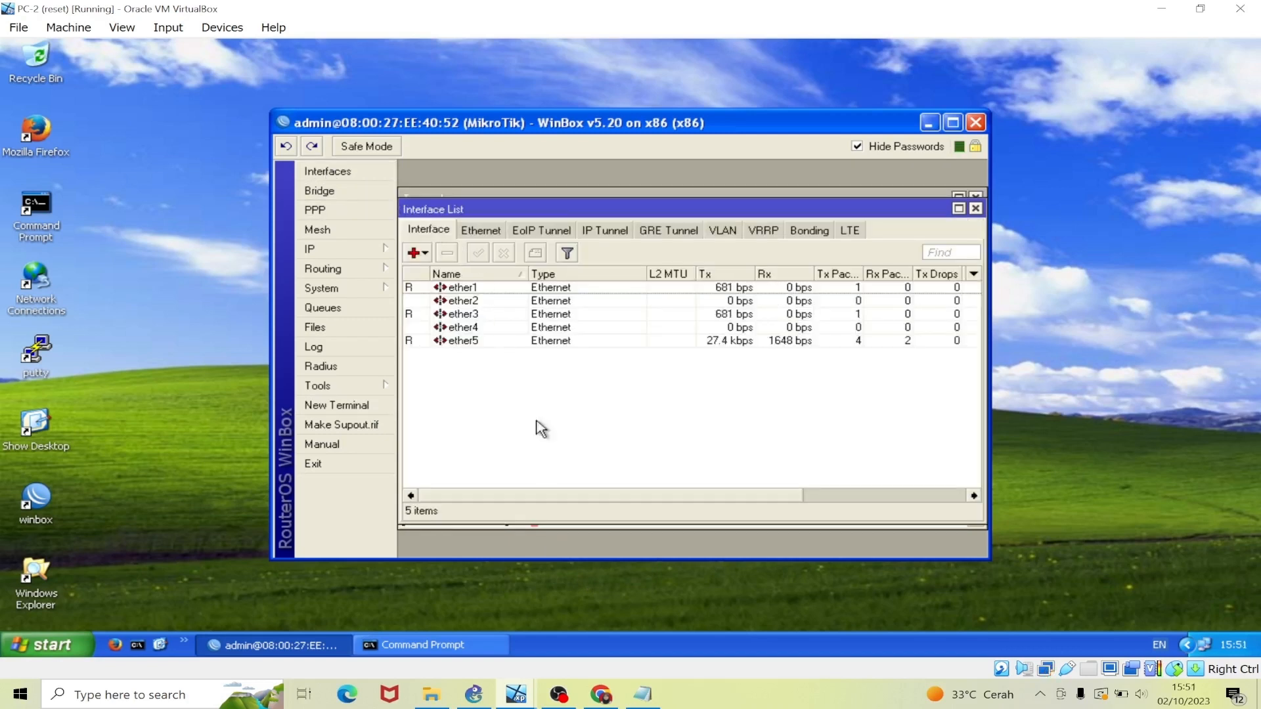
left_click(488, 693)
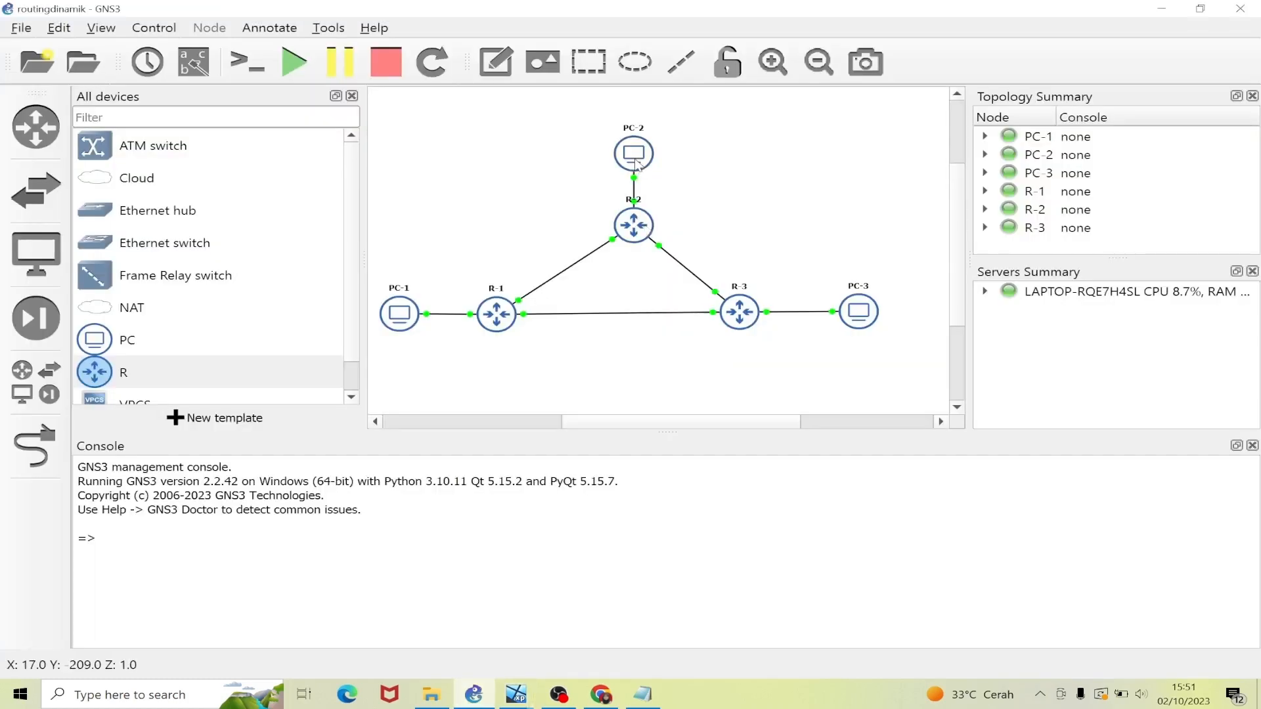
mouse_move(638, 230)
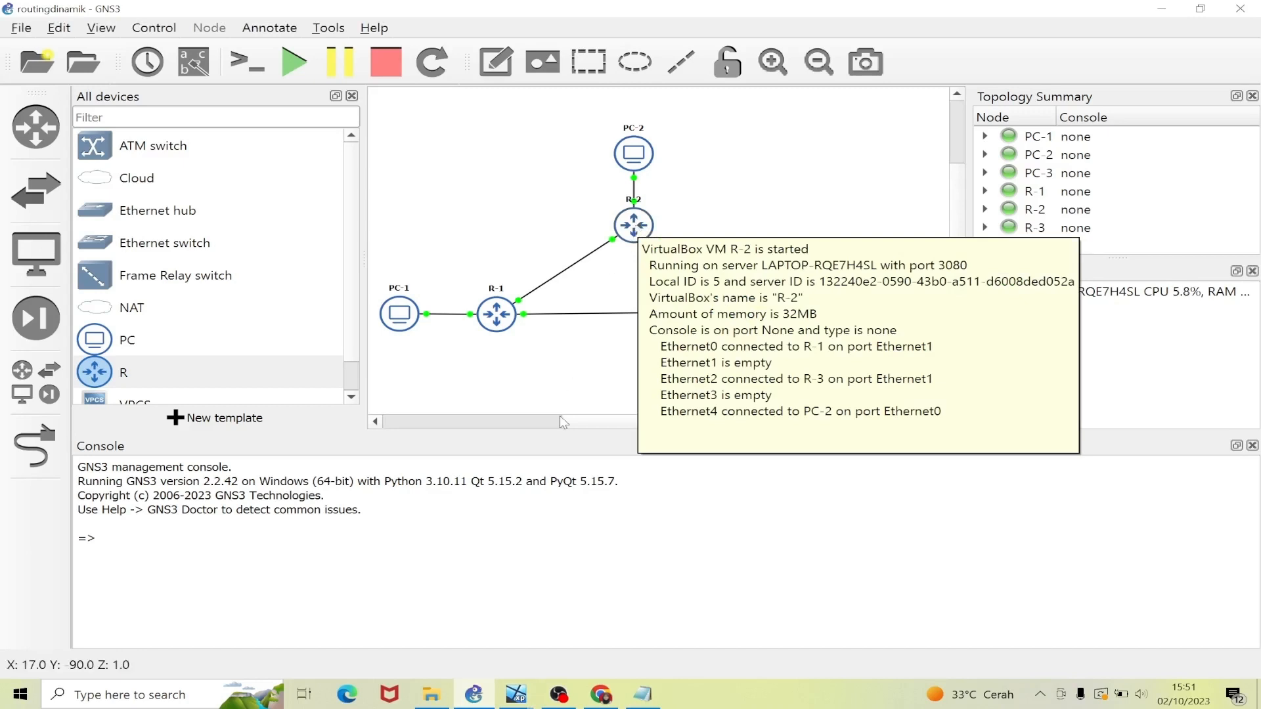
Switch to the PC-3 virtual machine, restore its WinBox session and display R-3's interface list
mouse_move(519, 698)
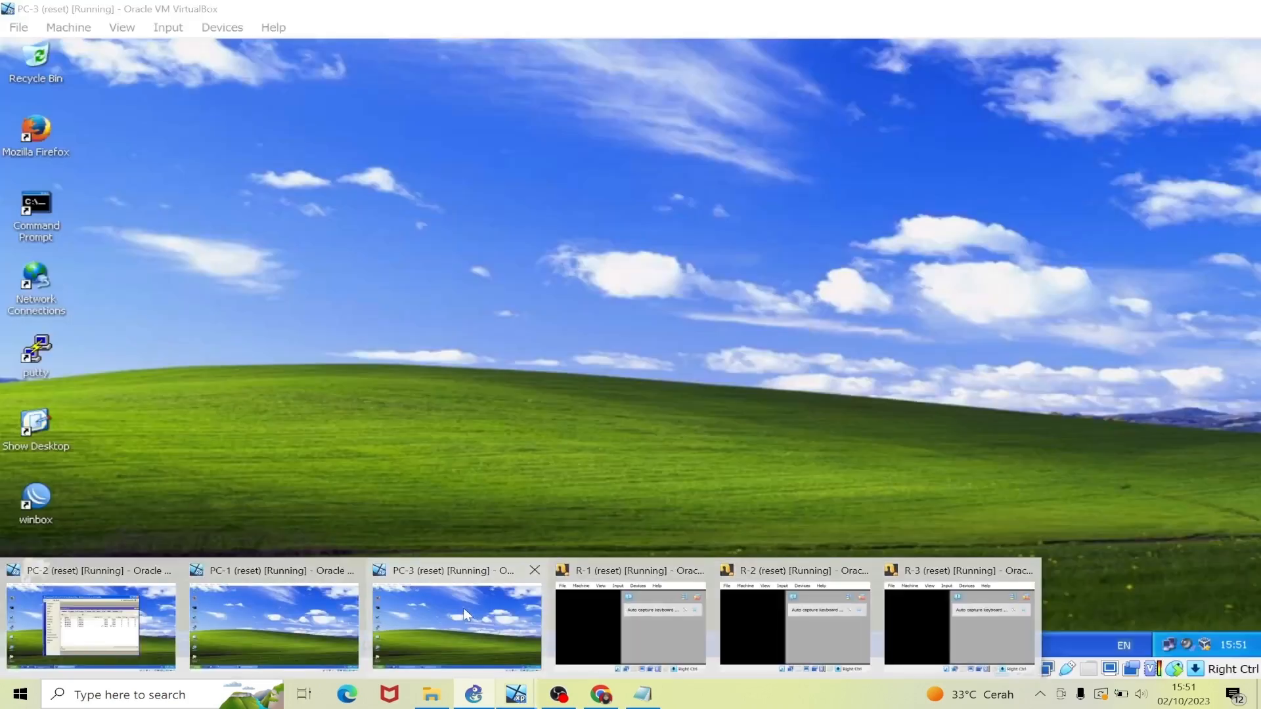
left_click(463, 608)
left_click(309, 646)
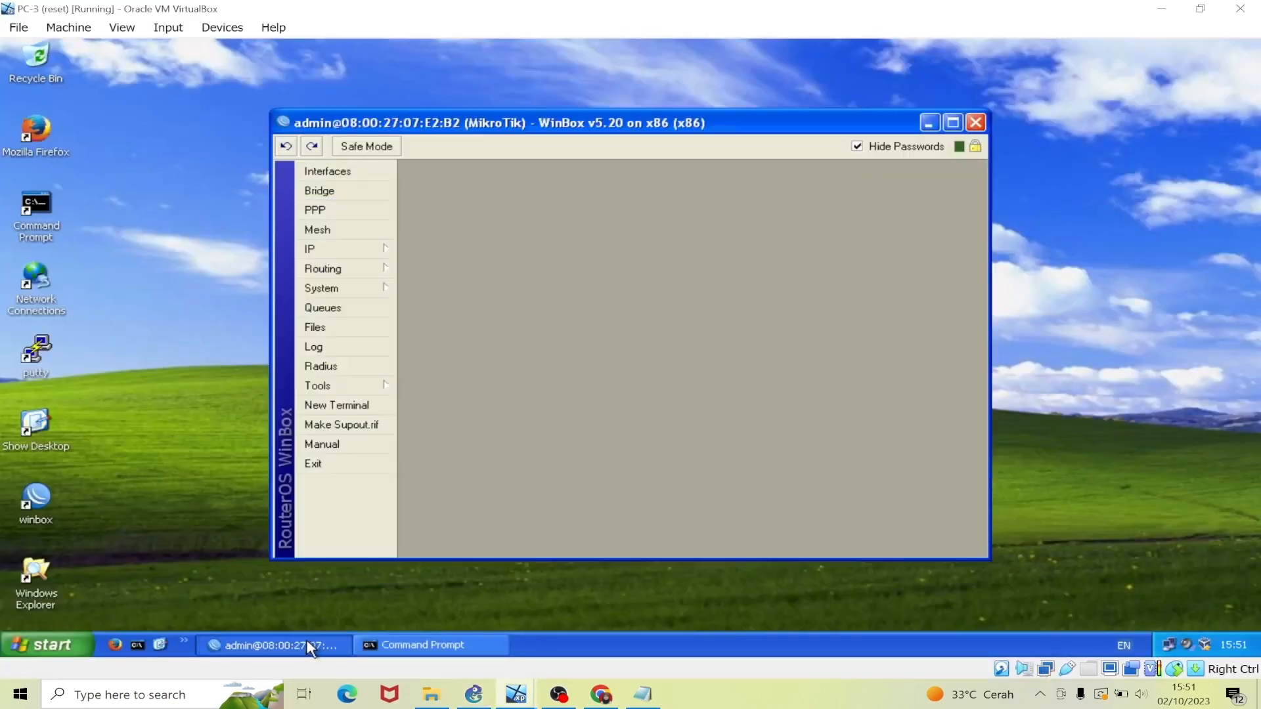
left_click(358, 176)
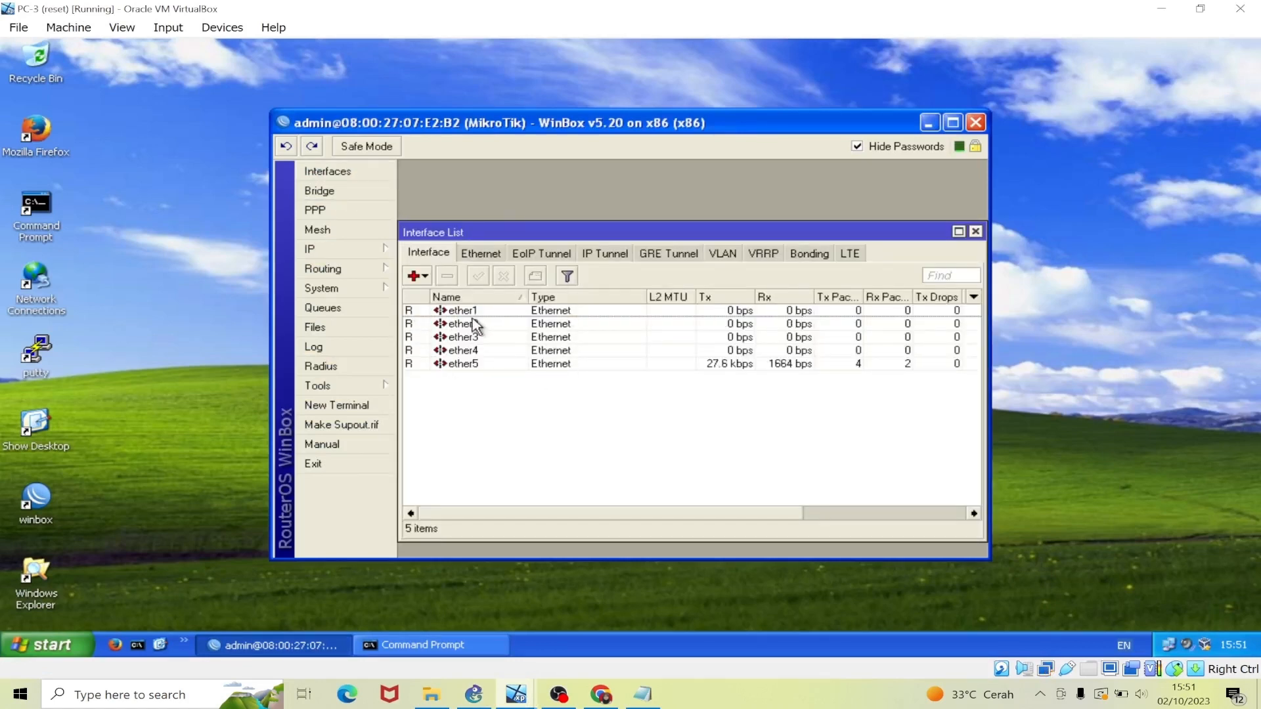
Run the copied "interface ethernet set disable-running-check=no" command for all five interfaces in a new WinBox terminal on PC-3
left_click(376, 408)
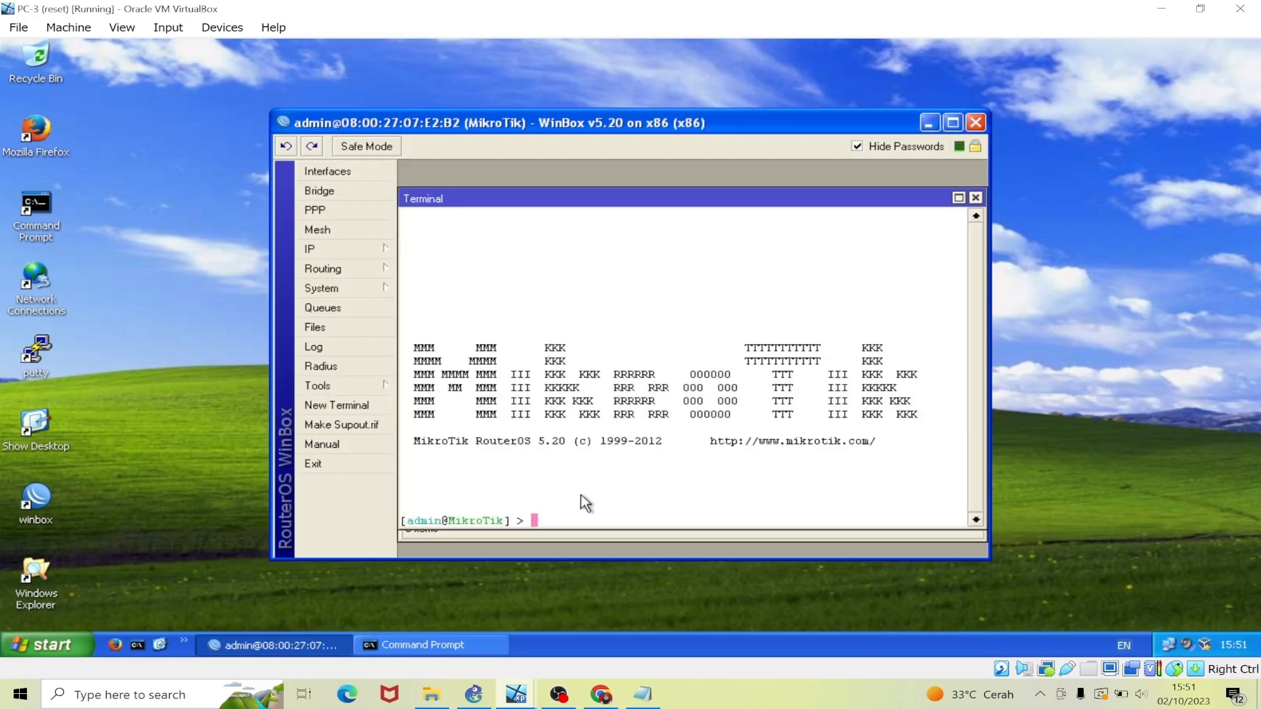
right_click(551, 523)
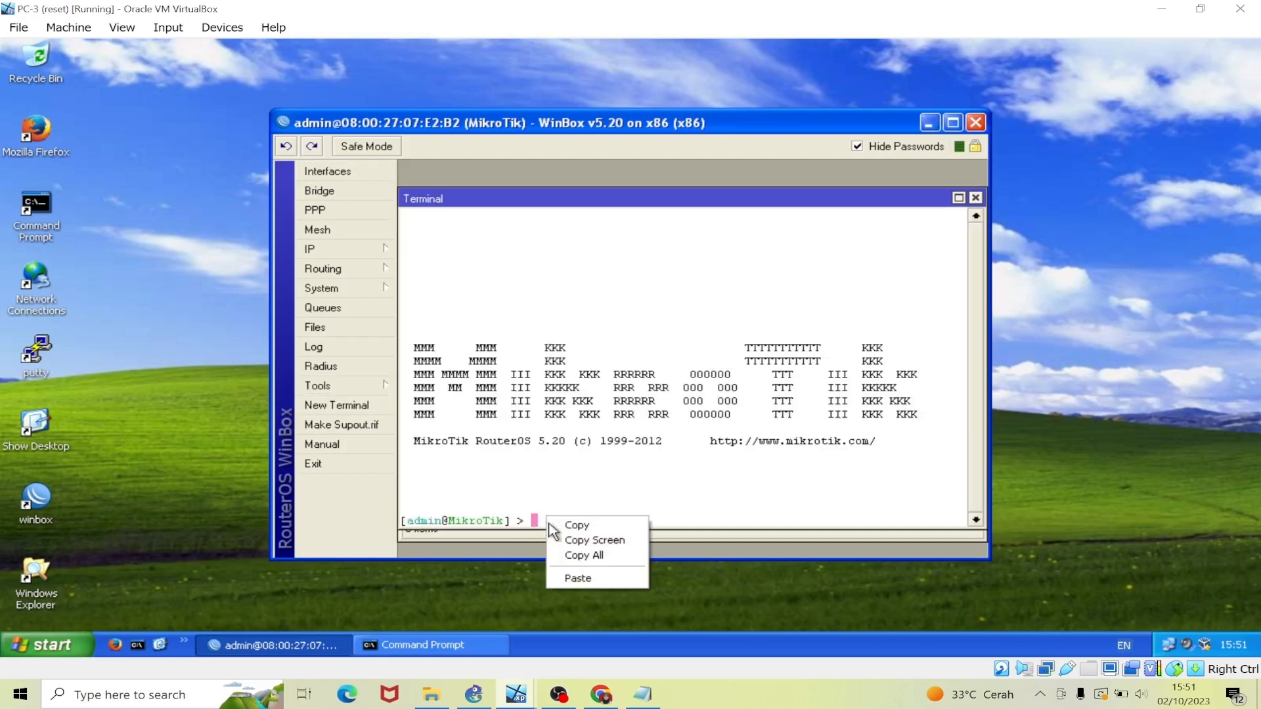
left_click(573, 579)
key("Return")
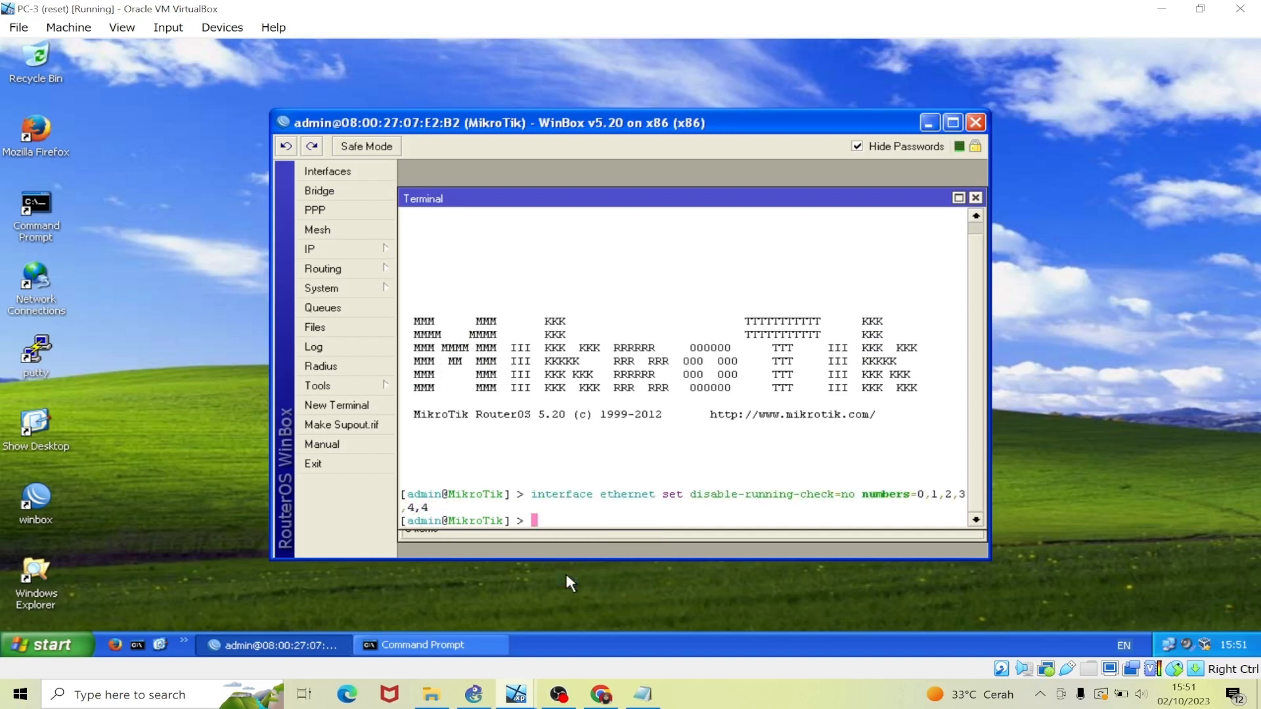
Check R-3's running interfaces in the interface list and compare them with R-3's port connections in GNS3
left_click(325, 172)
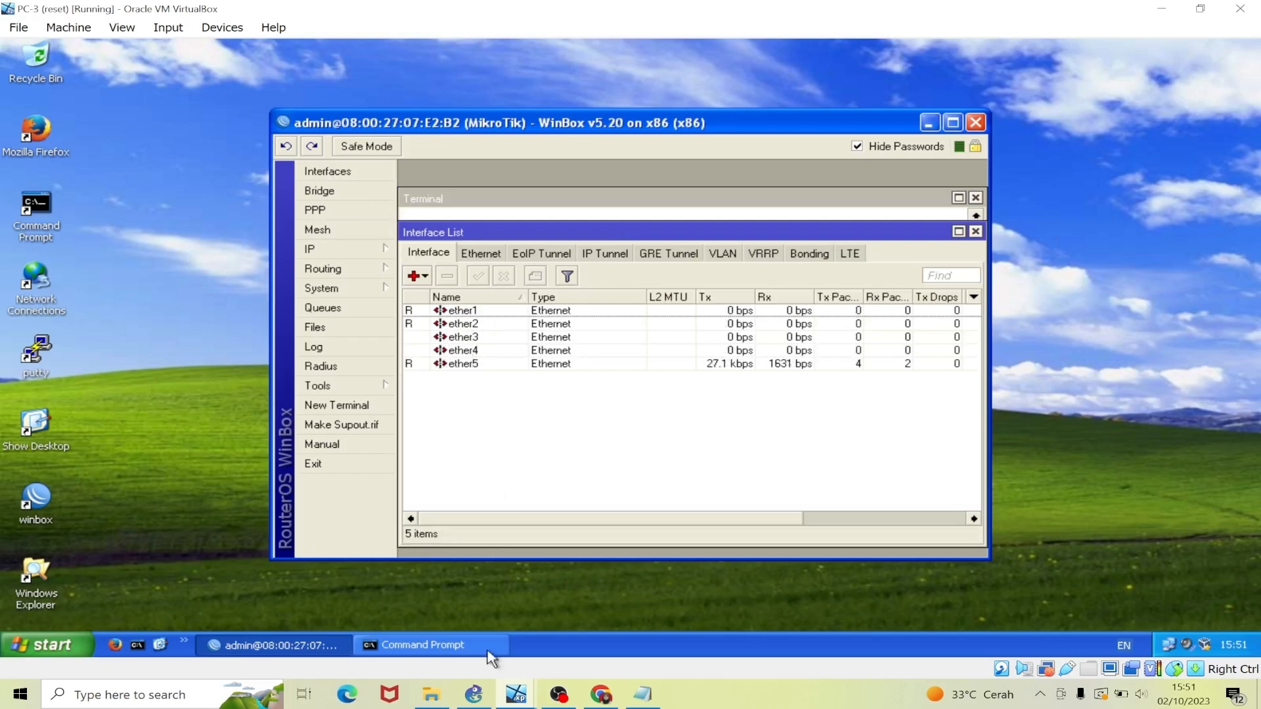
left_click(474, 694)
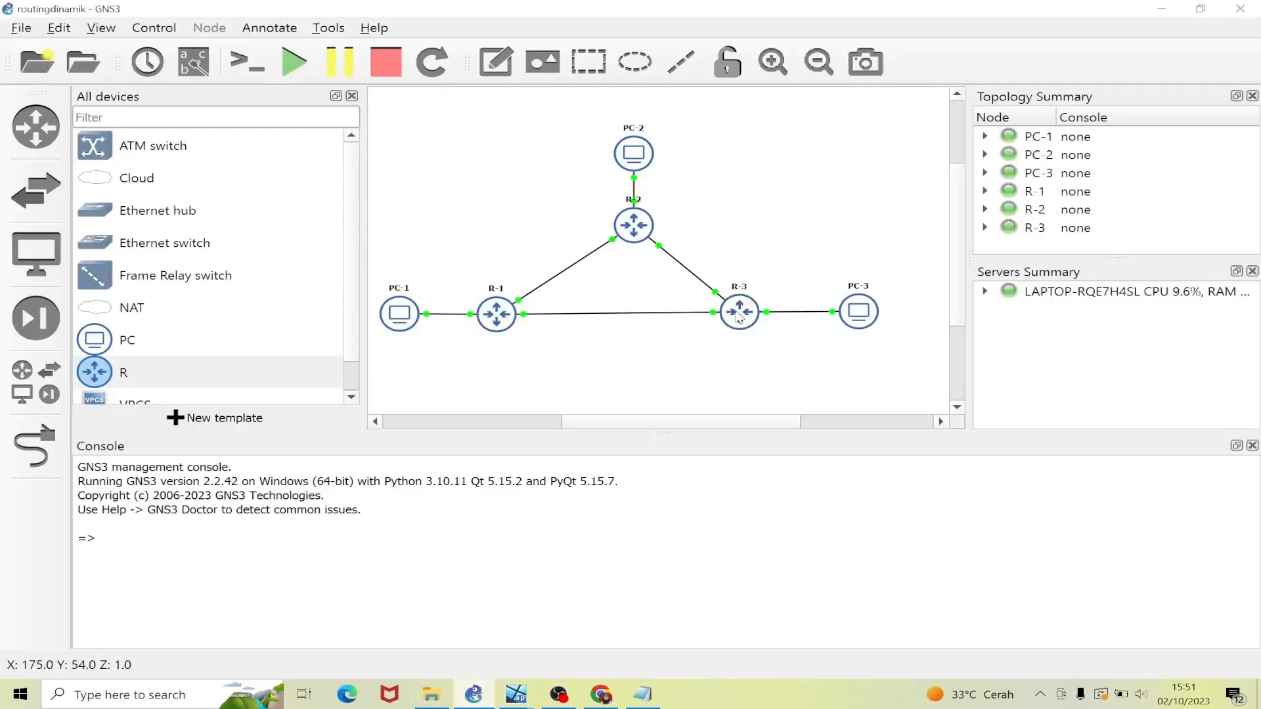
mouse_move(736, 317)
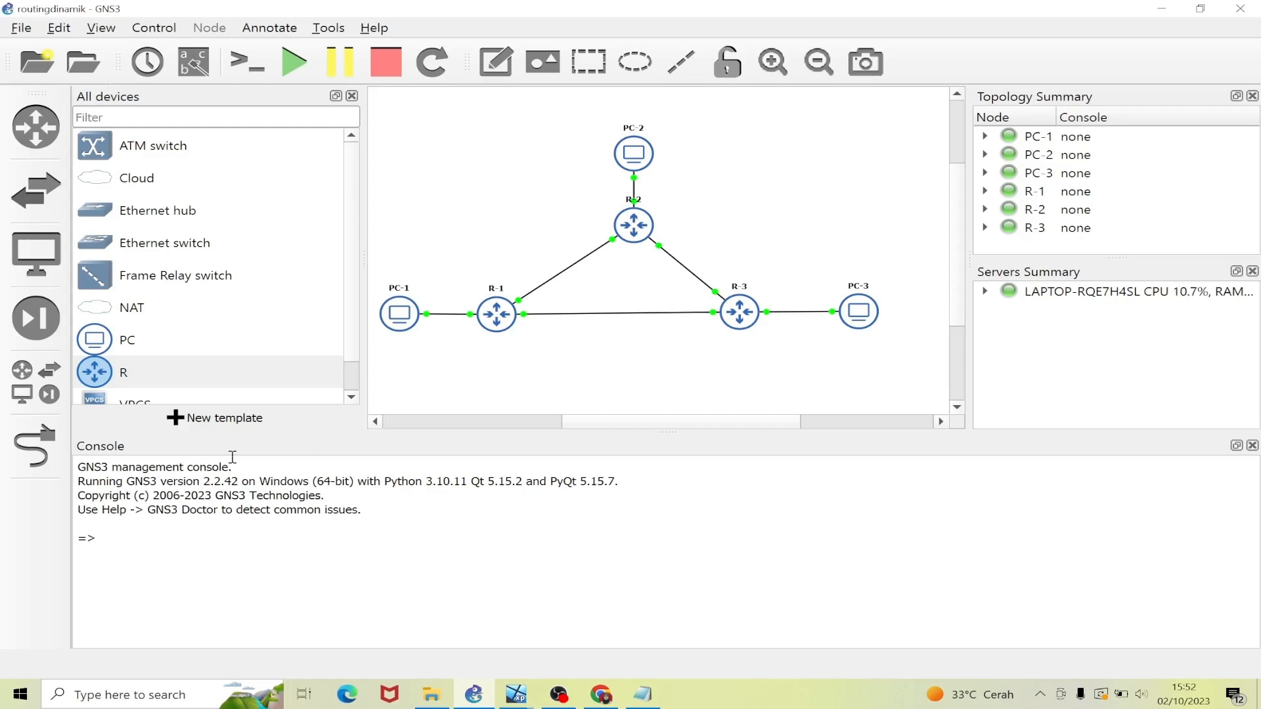
Delete the link between R-1 and R-3 in the GNS3 topology
left_click(31, 457)
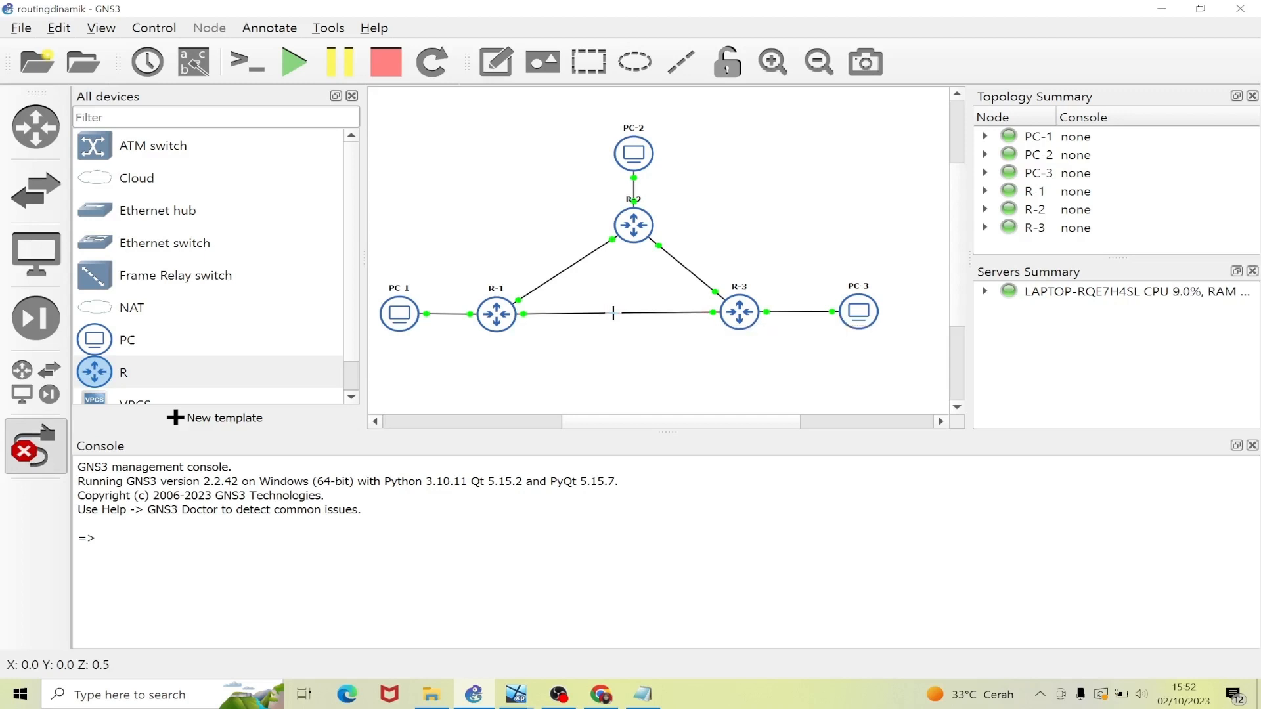
key("Delete")
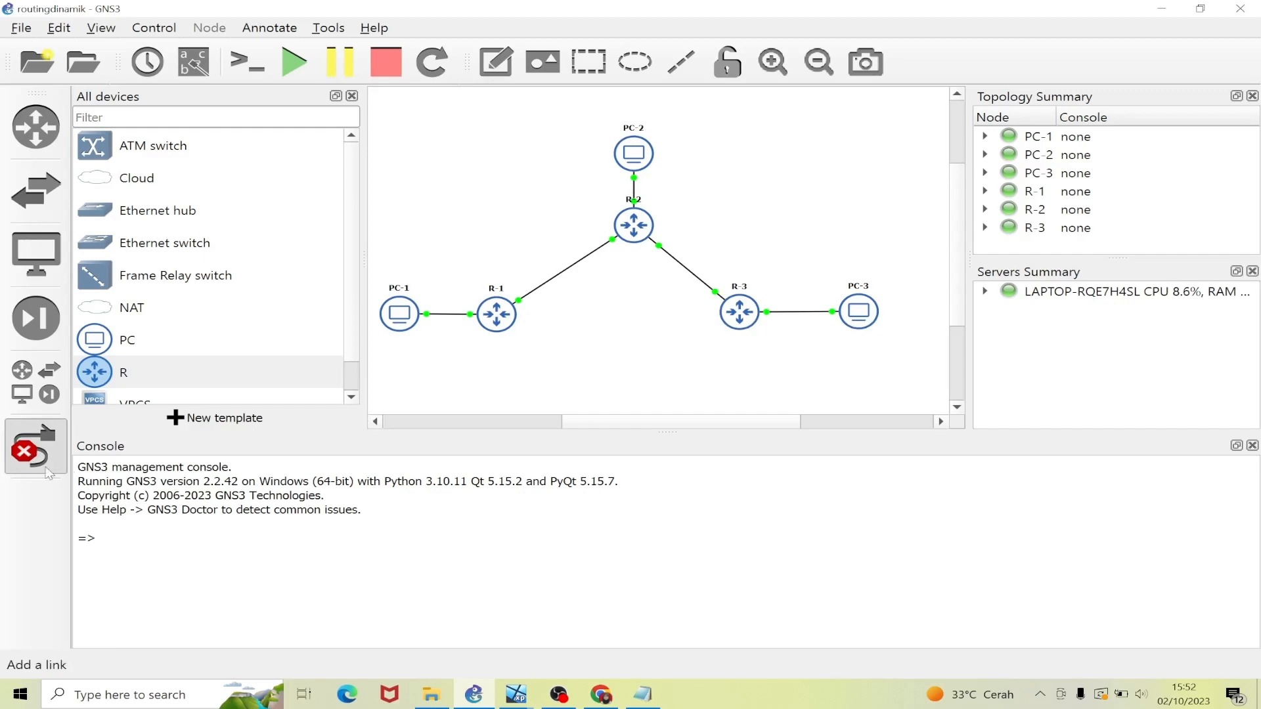
left_click(28, 448)
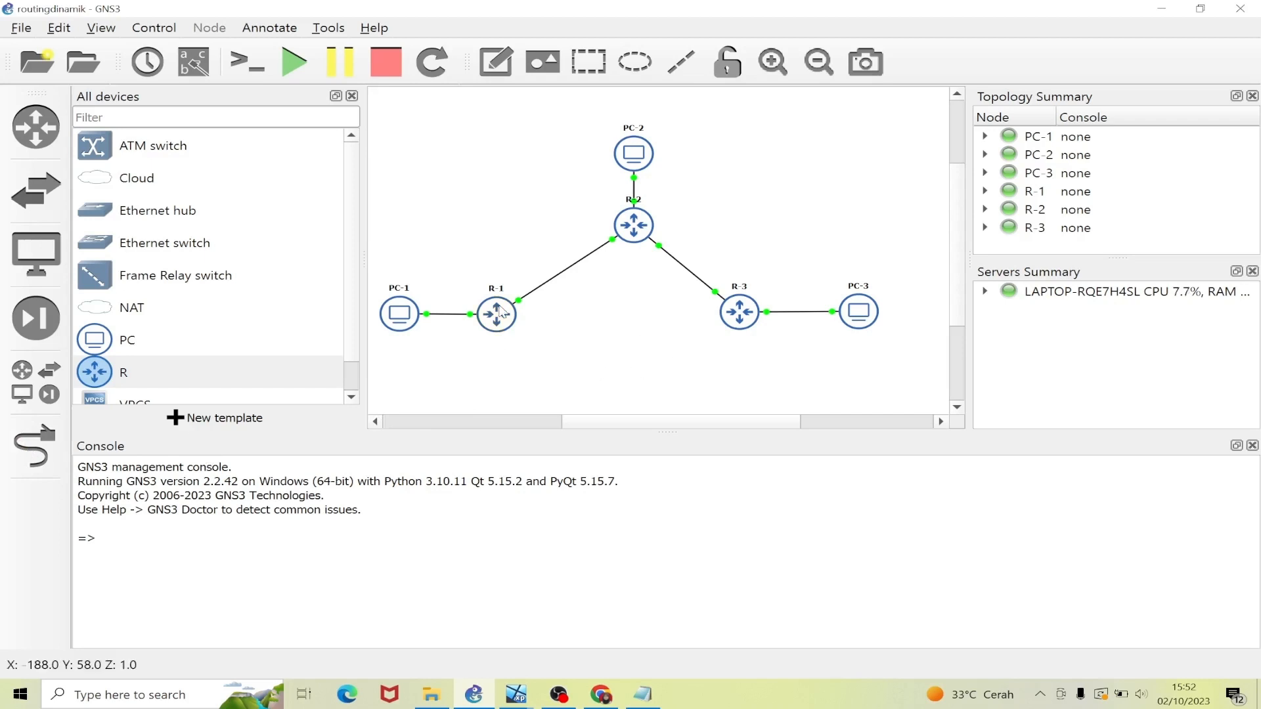
Check R-1's port connections in GNS3 and compare them with R-1's running interfaces in WinBox on the PC-1 virtual machine
mouse_move(501, 312)
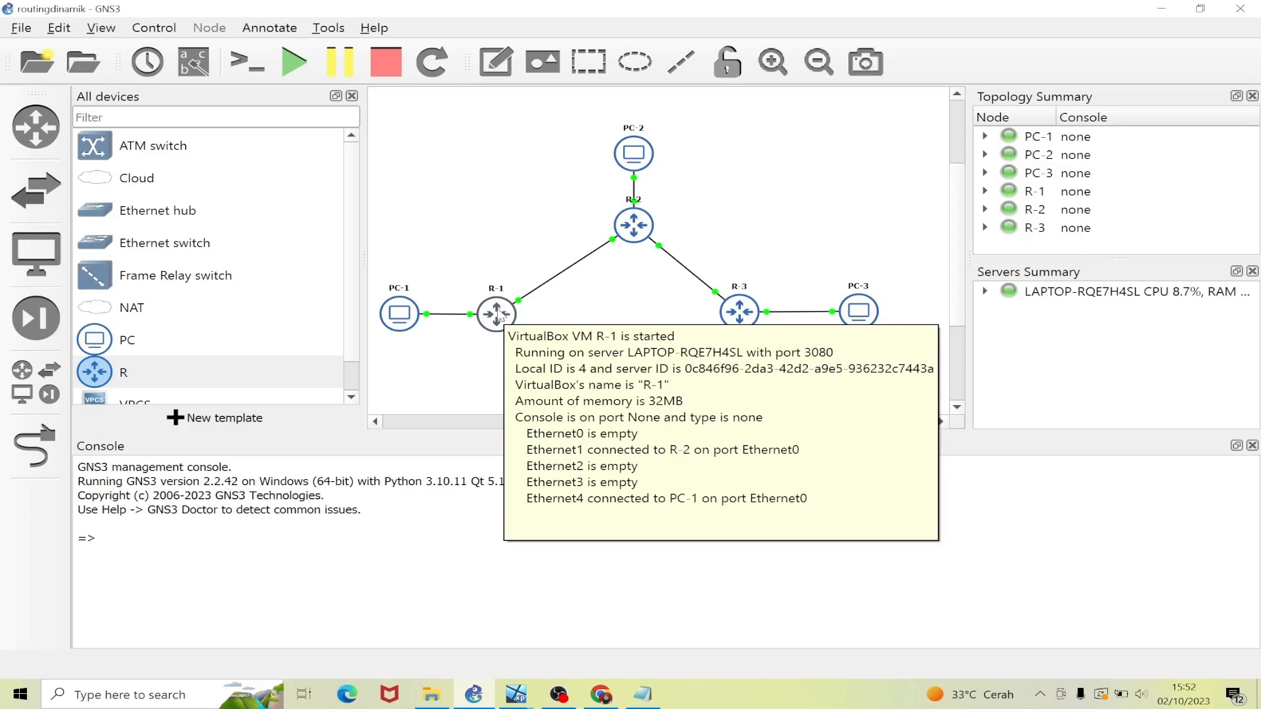
mouse_move(516, 694)
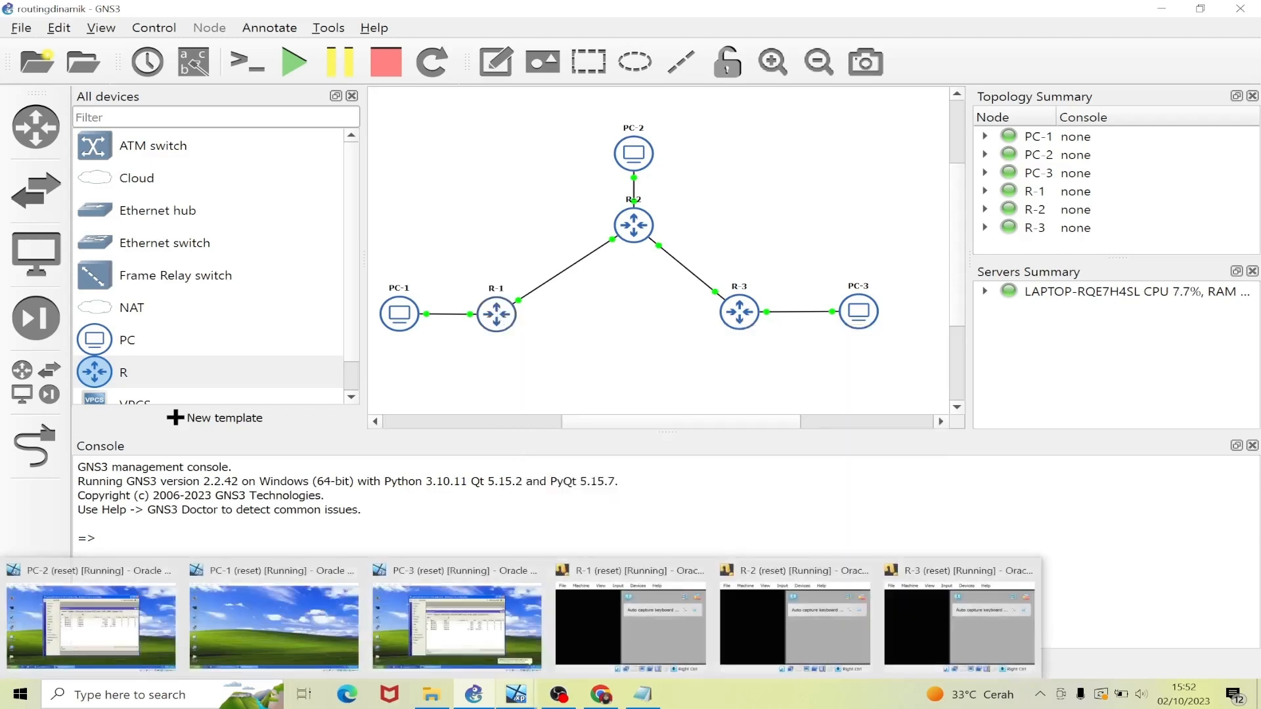
left_click(206, 609)
left_click(264, 637)
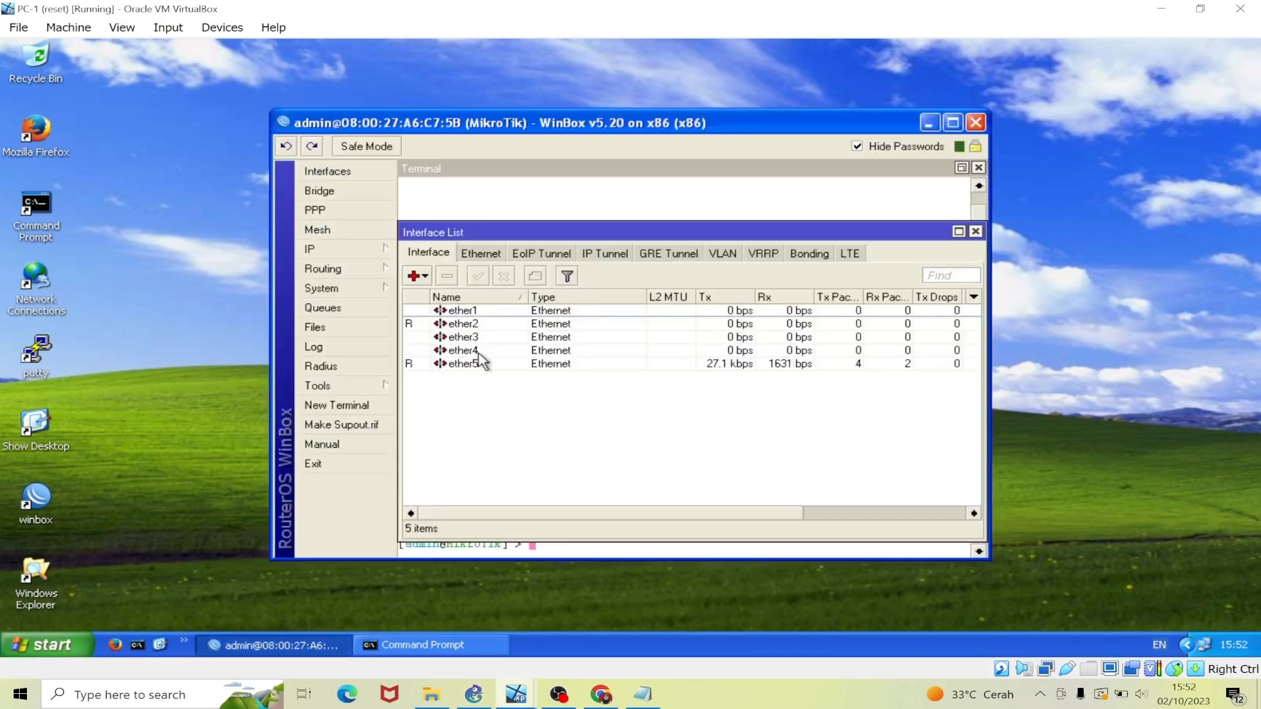
Check R-2's and R-3's port connections in GNS3, compare R-3's with its running interfaces on PC-3, and minimize WinBox
left_click(480, 697)
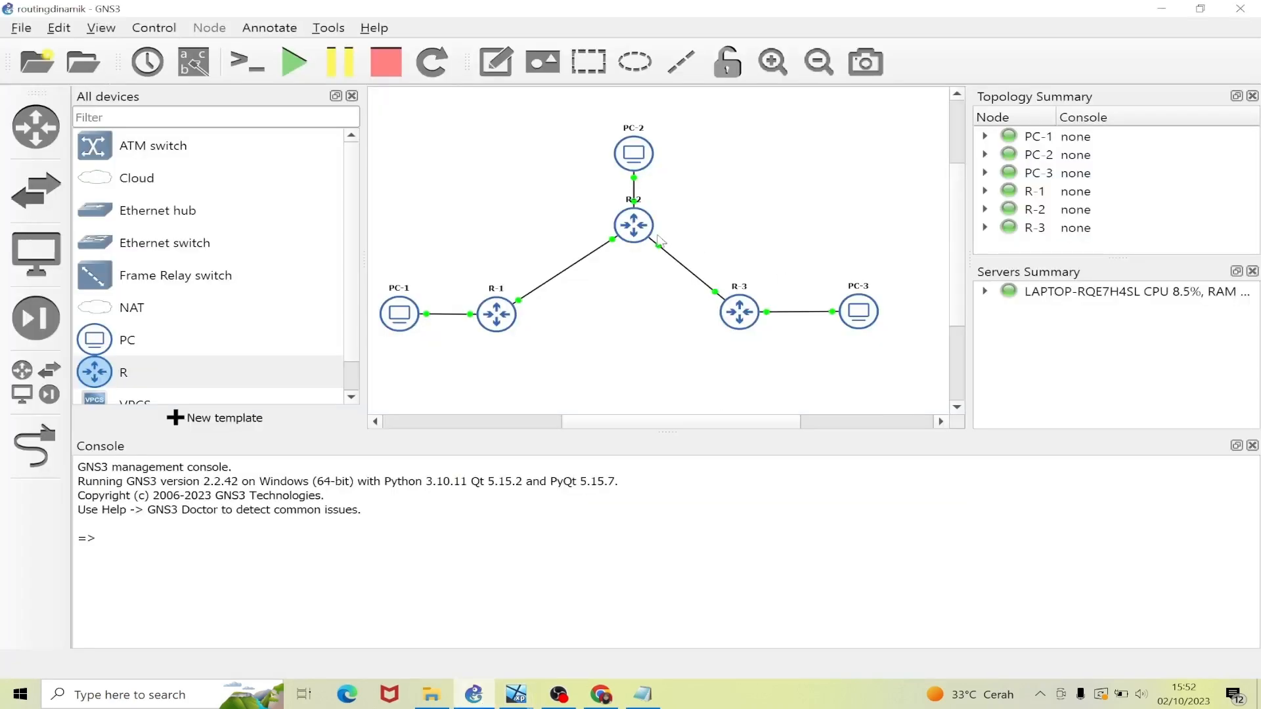
mouse_move(640, 227)
mouse_move(742, 321)
mouse_move(516, 695)
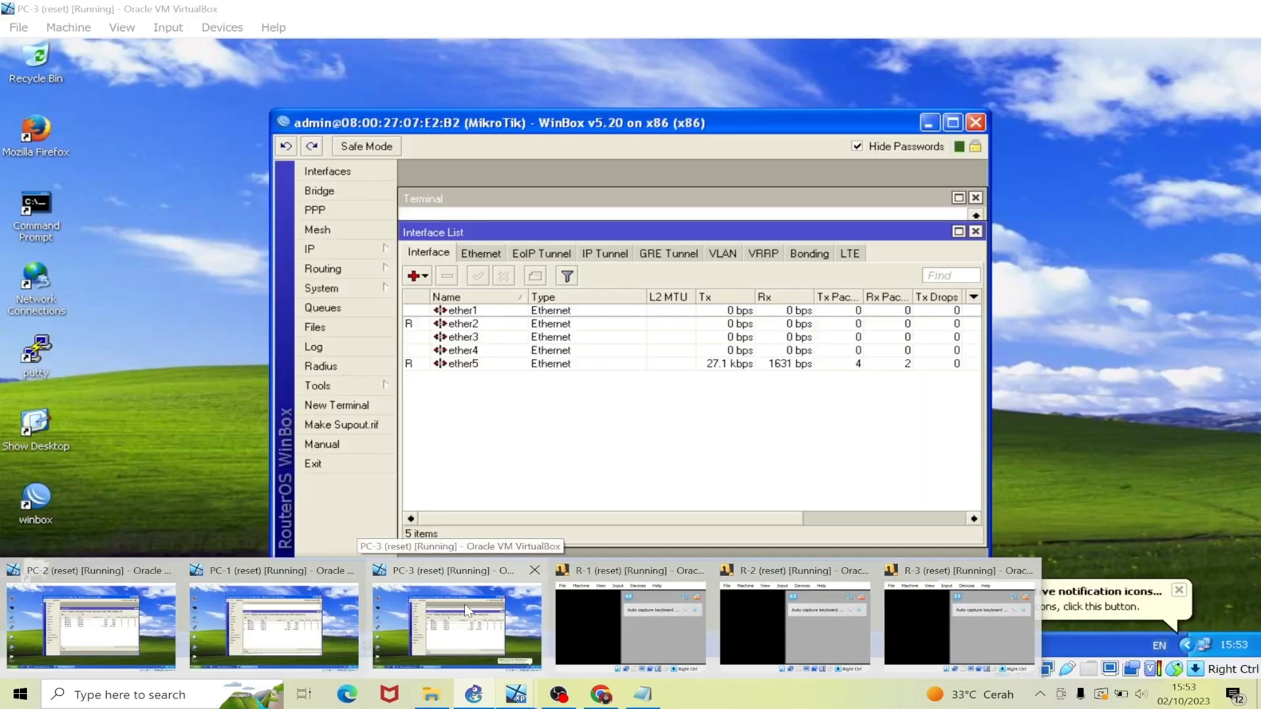
left_click(466, 610)
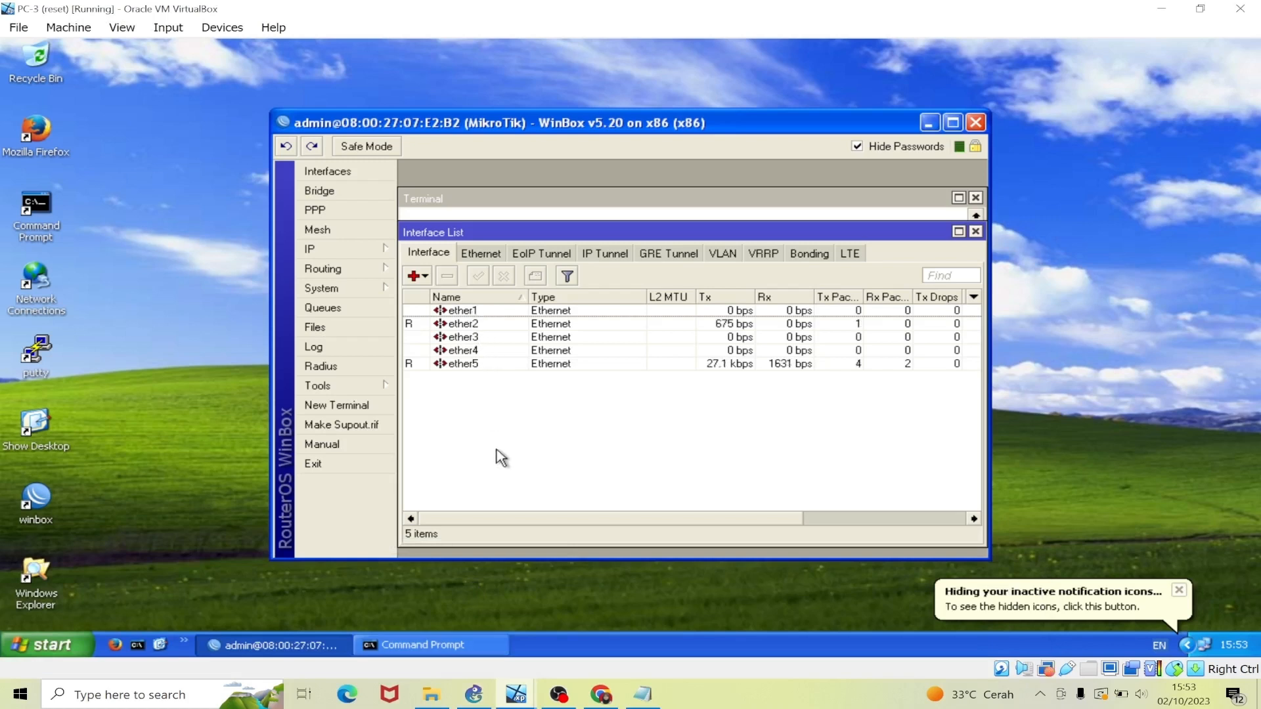
left_click(932, 123)
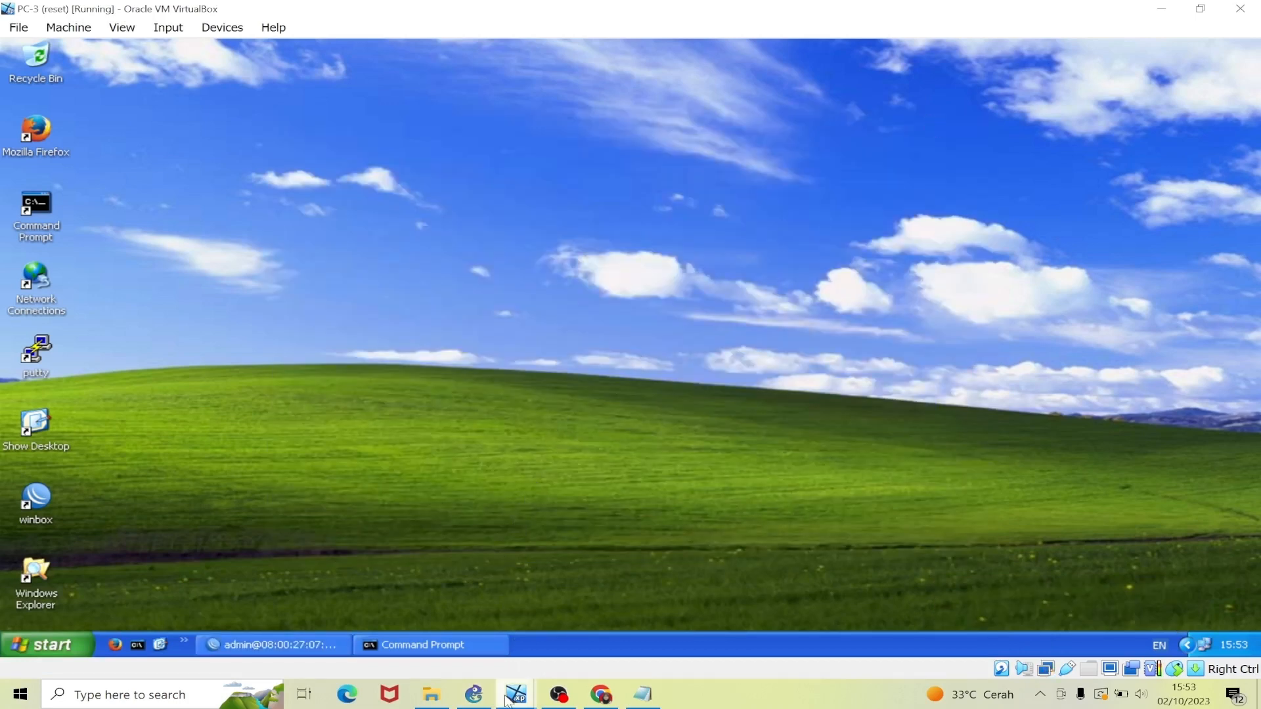
On PC-1, close WinBox's interface list and terminal, examine the gateways in R-1's IP route list, and minimize WinBox
mouse_move(516, 694)
mouse_move(331, 618)
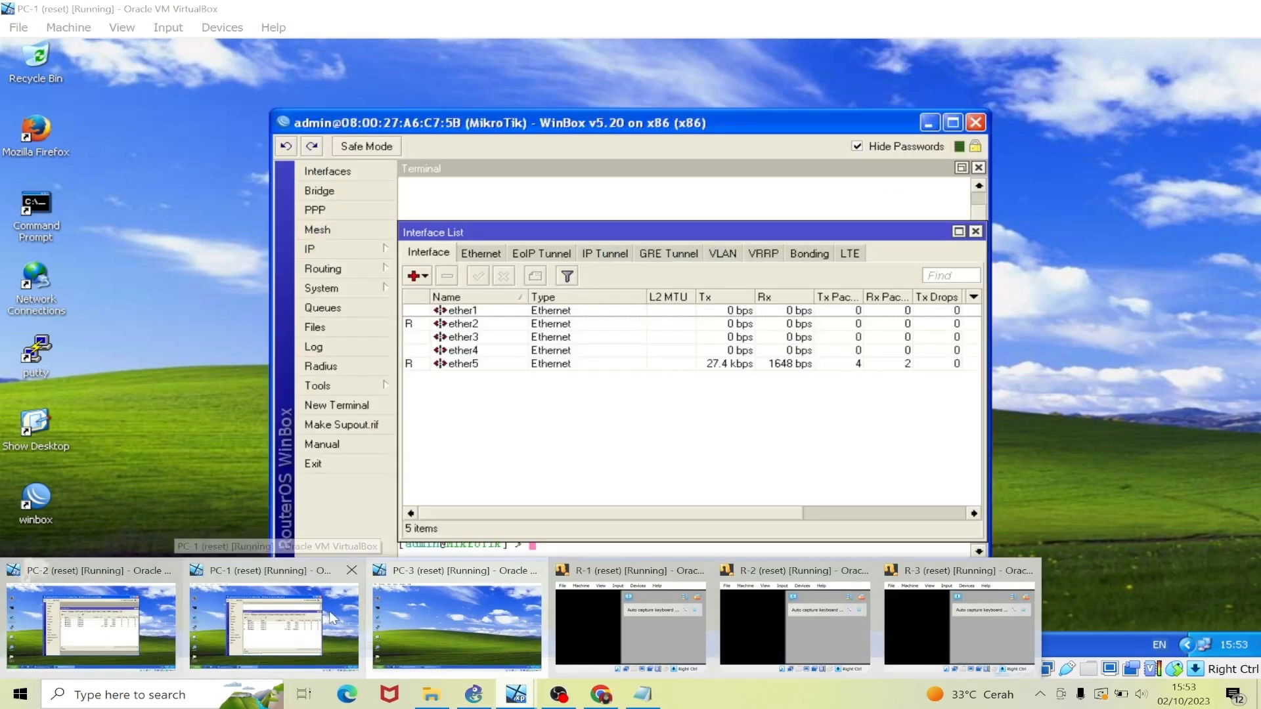
left_click(337, 610)
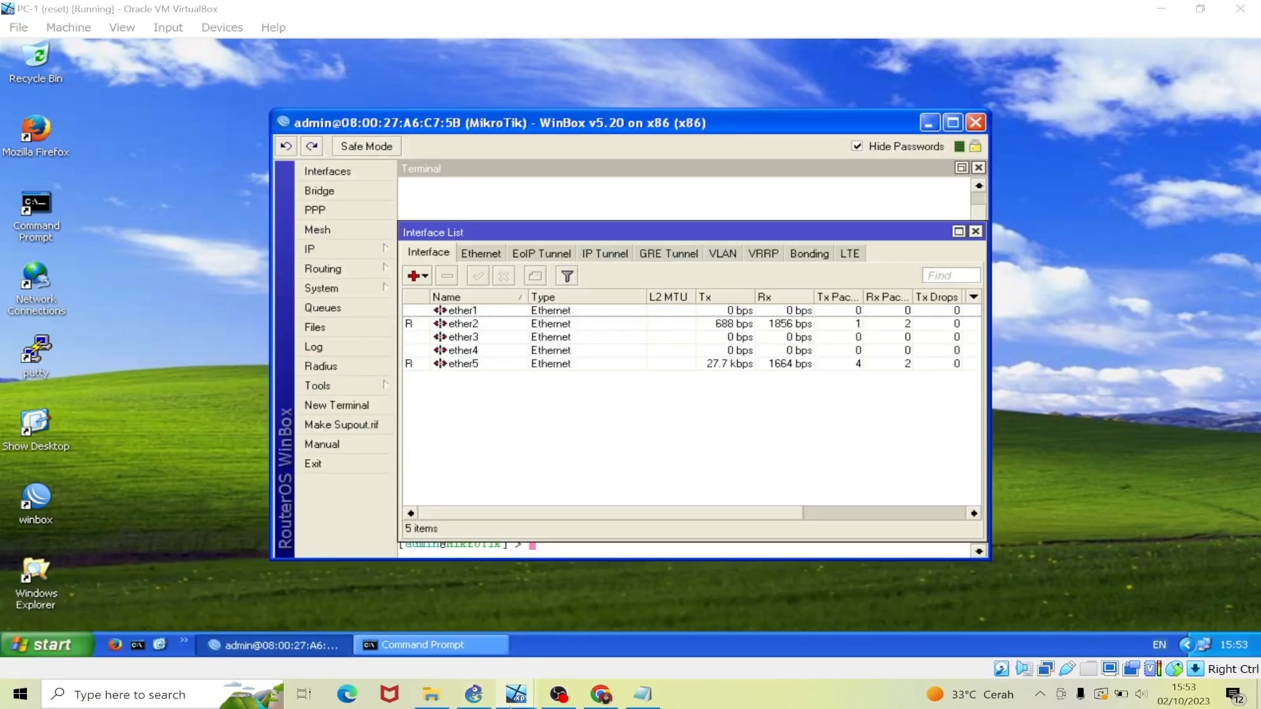
mouse_move(516, 694)
left_click(215, 603)
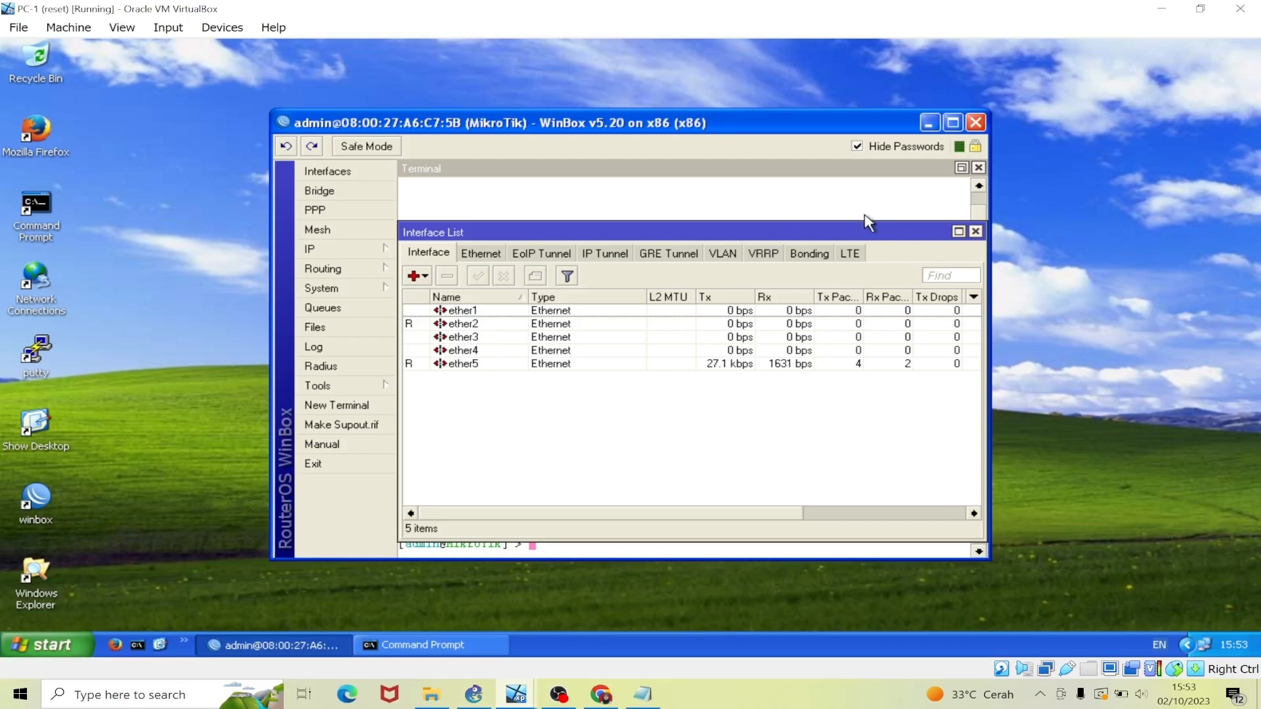
left_click(976, 232)
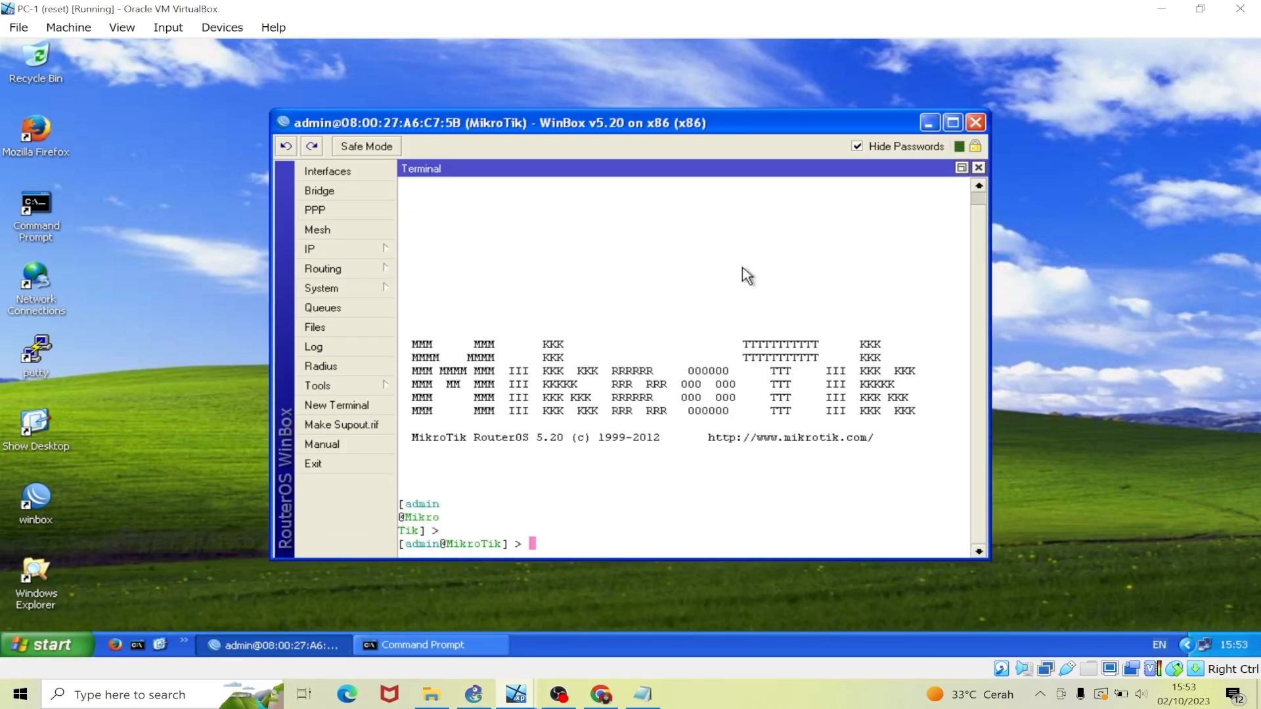
left_click(978, 168)
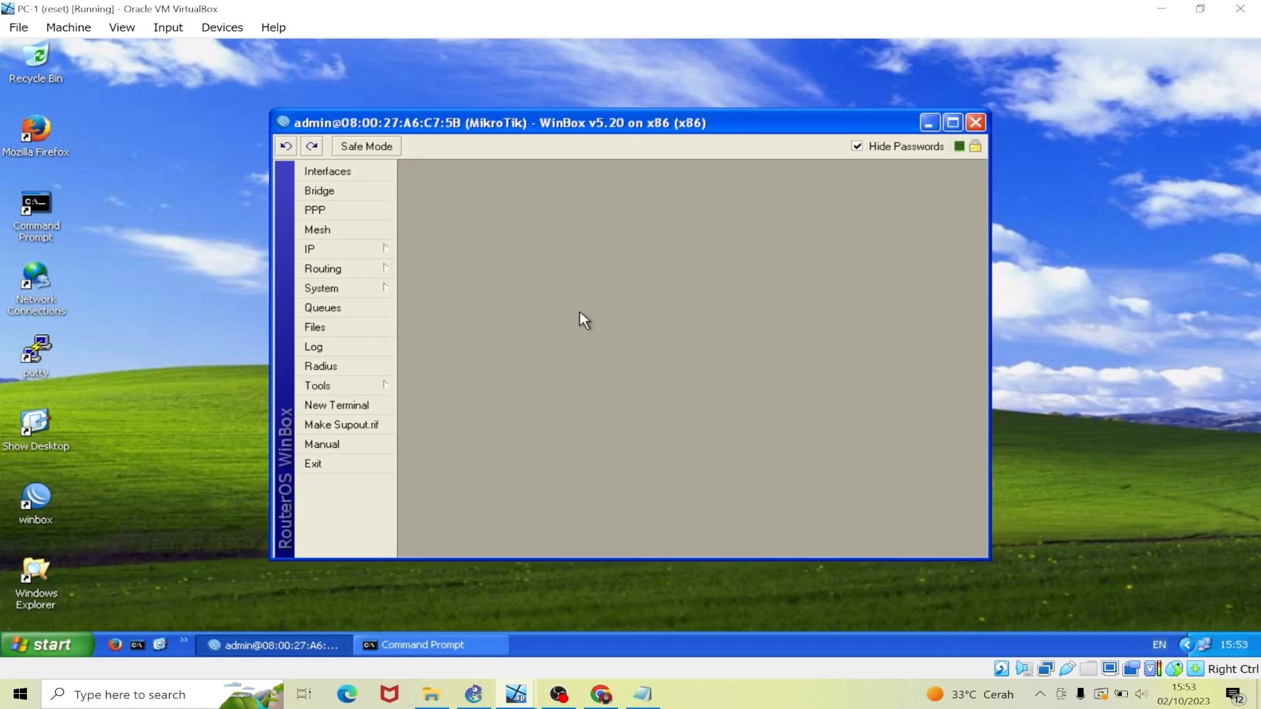
left_click(379, 252)
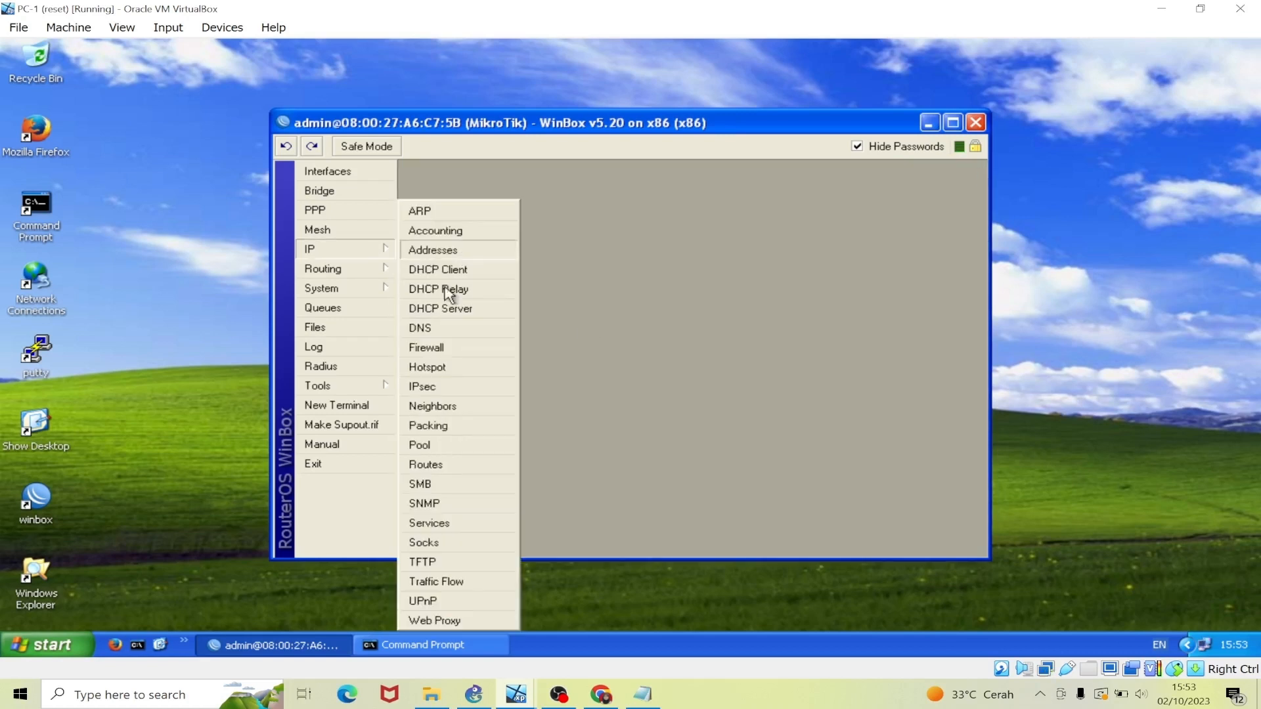
left_click(427, 465)
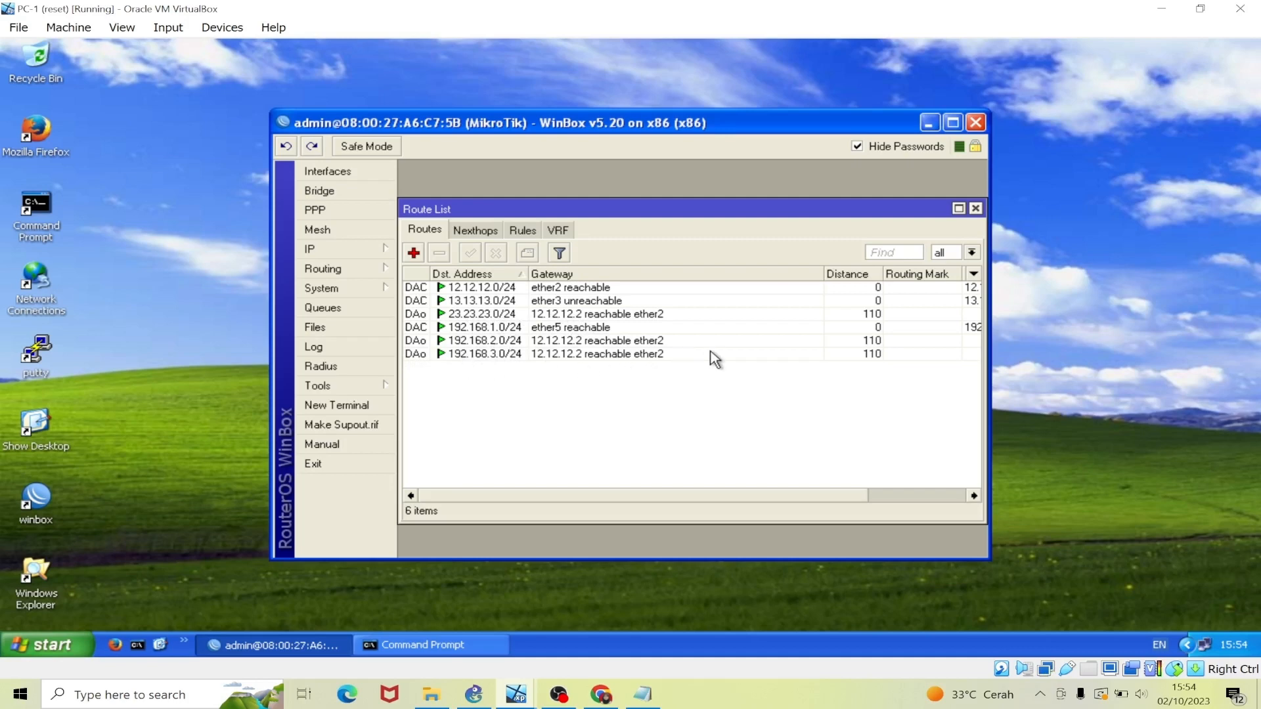
left_click(929, 123)
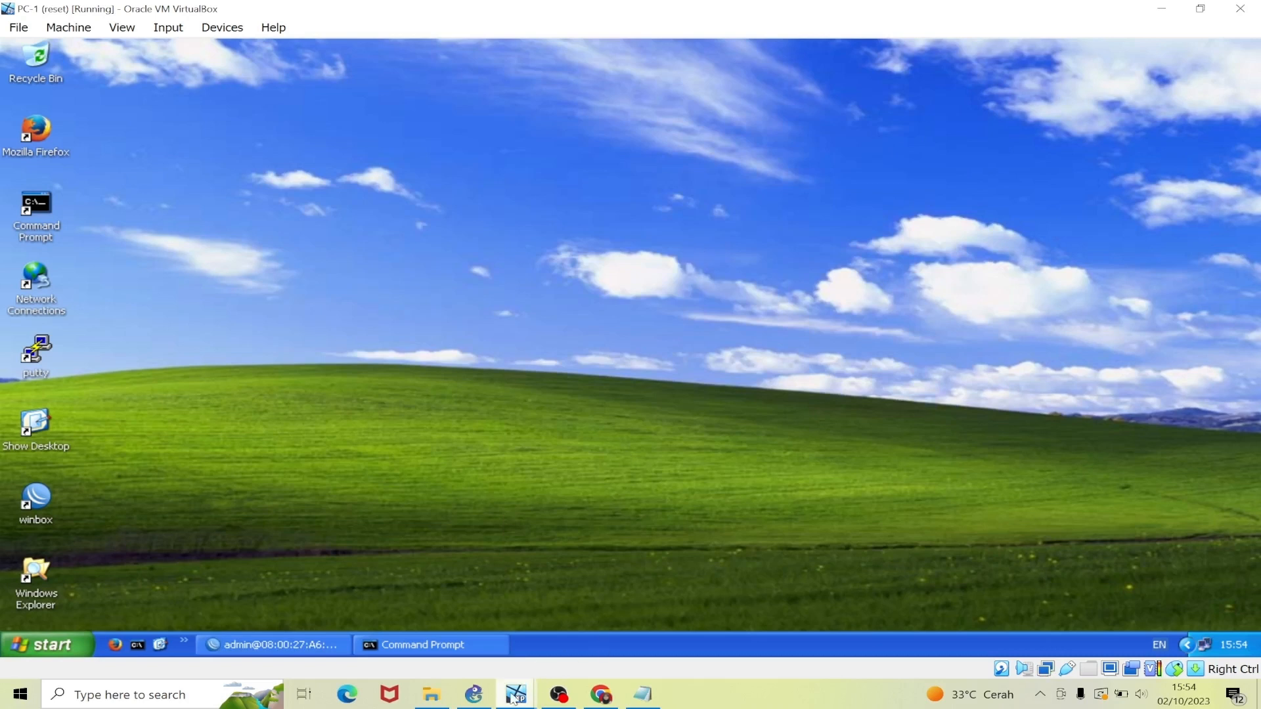
On PC-3, close WinBox's interface list and terminal, examine the gateways in R-3's IP route list, and minimize WinBox
mouse_move(516, 694)
left_click(494, 613)
left_click(318, 640)
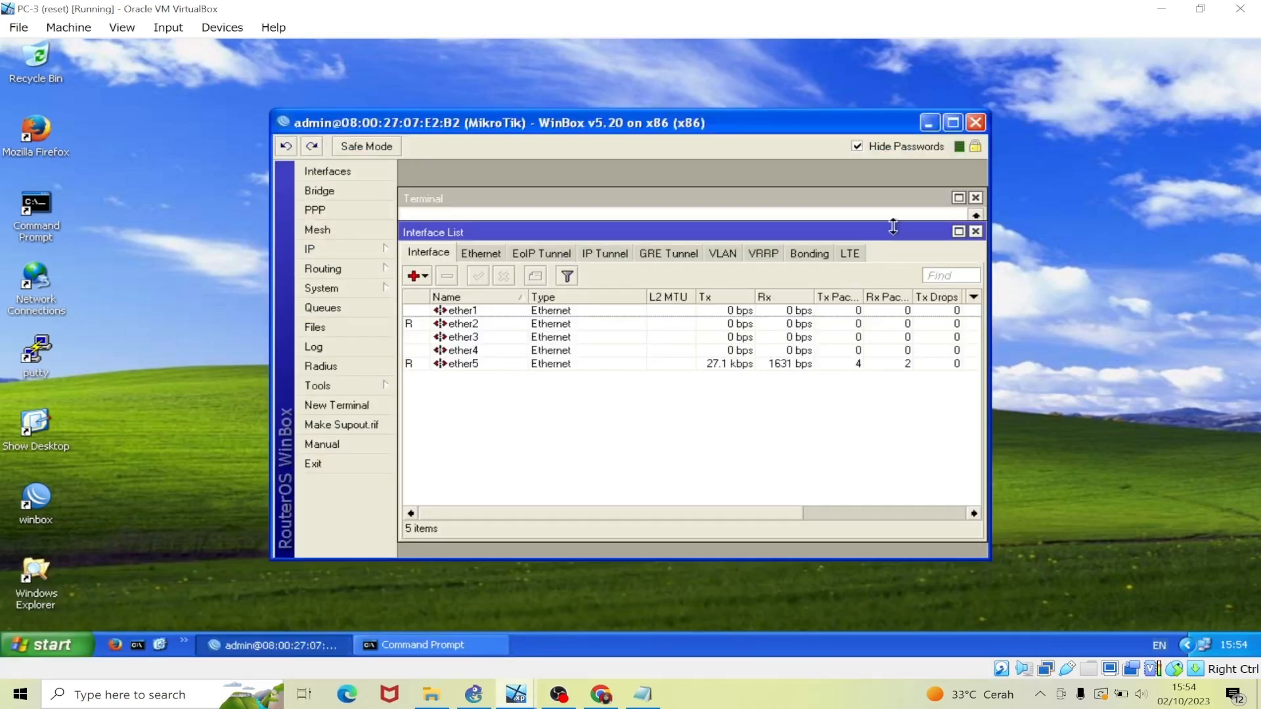
left_click(977, 231)
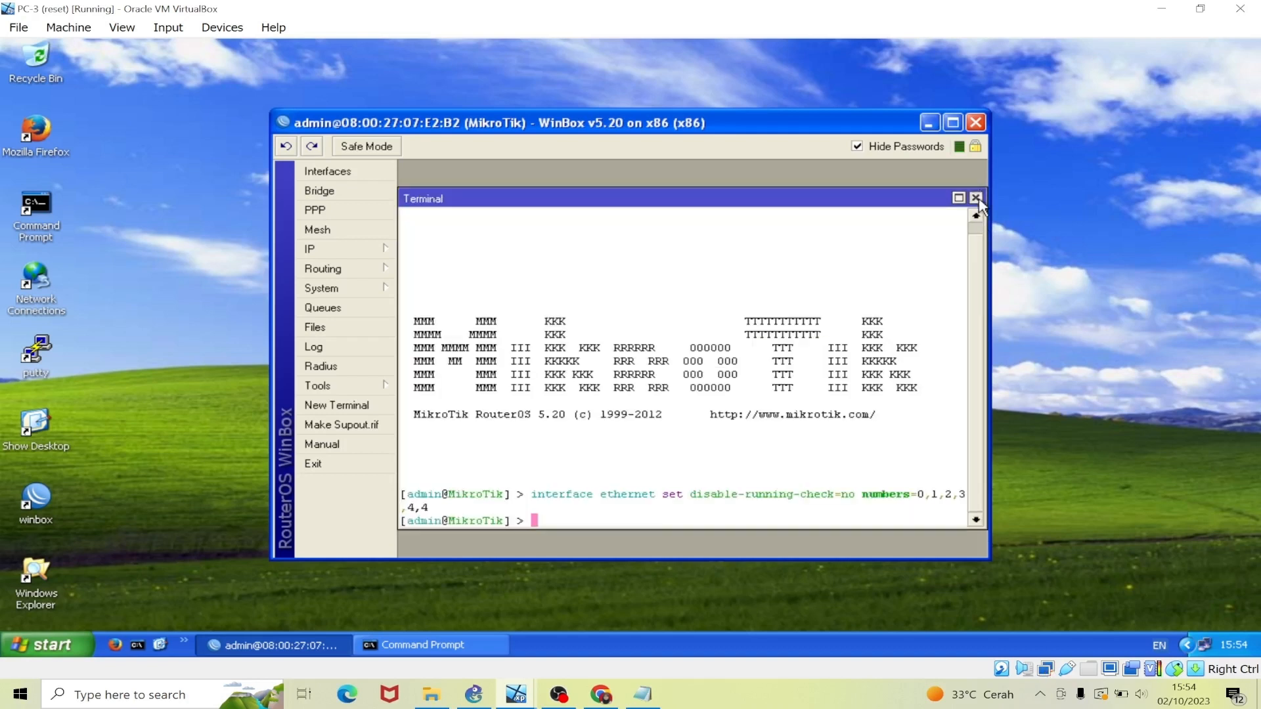
left_click(976, 198)
left_click(344, 252)
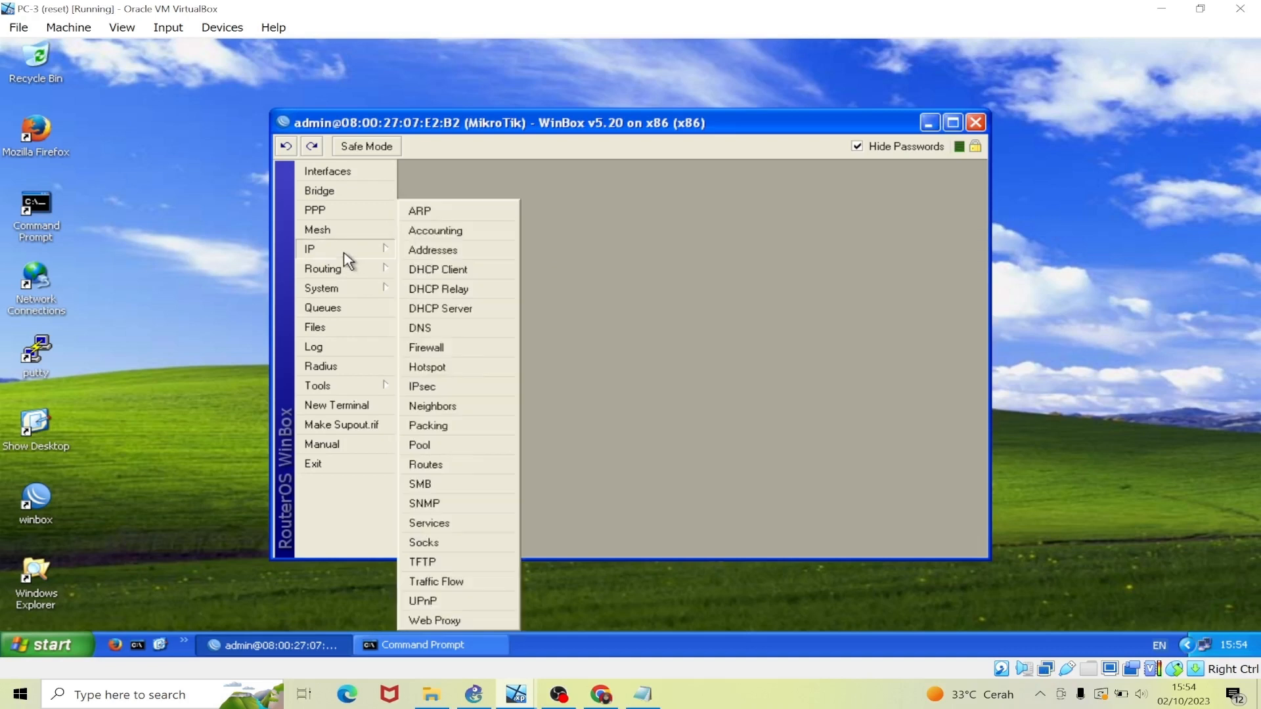
left_click(425, 465)
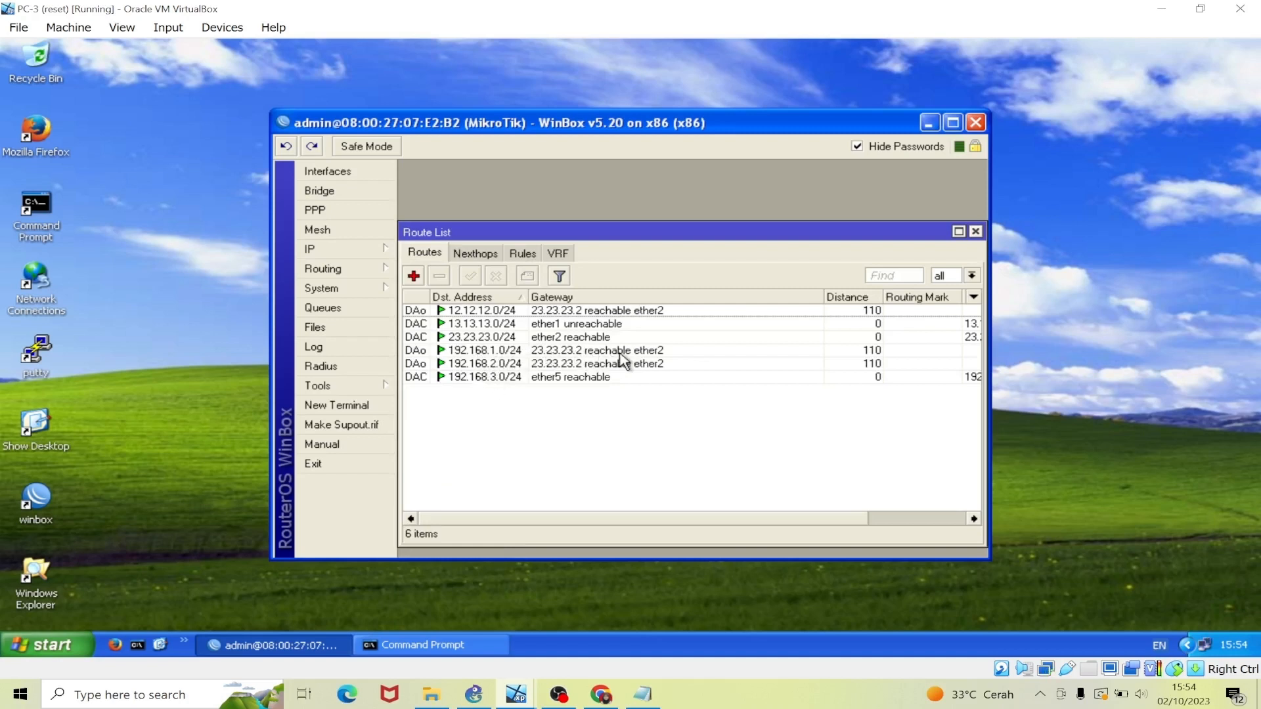
left_click(929, 123)
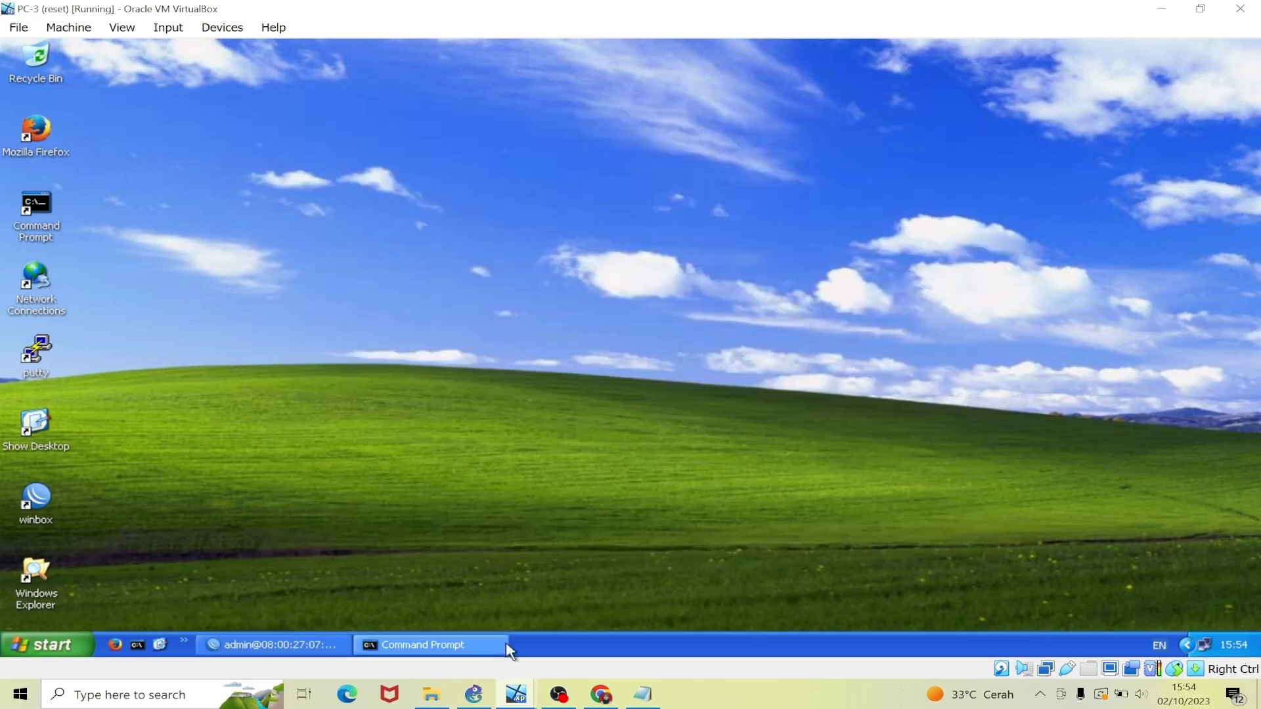
Trace the route from PC-1 to PC-3 by running "tracert 192.168.3.2" in PC-1's Command Prompt
mouse_move(516, 694)
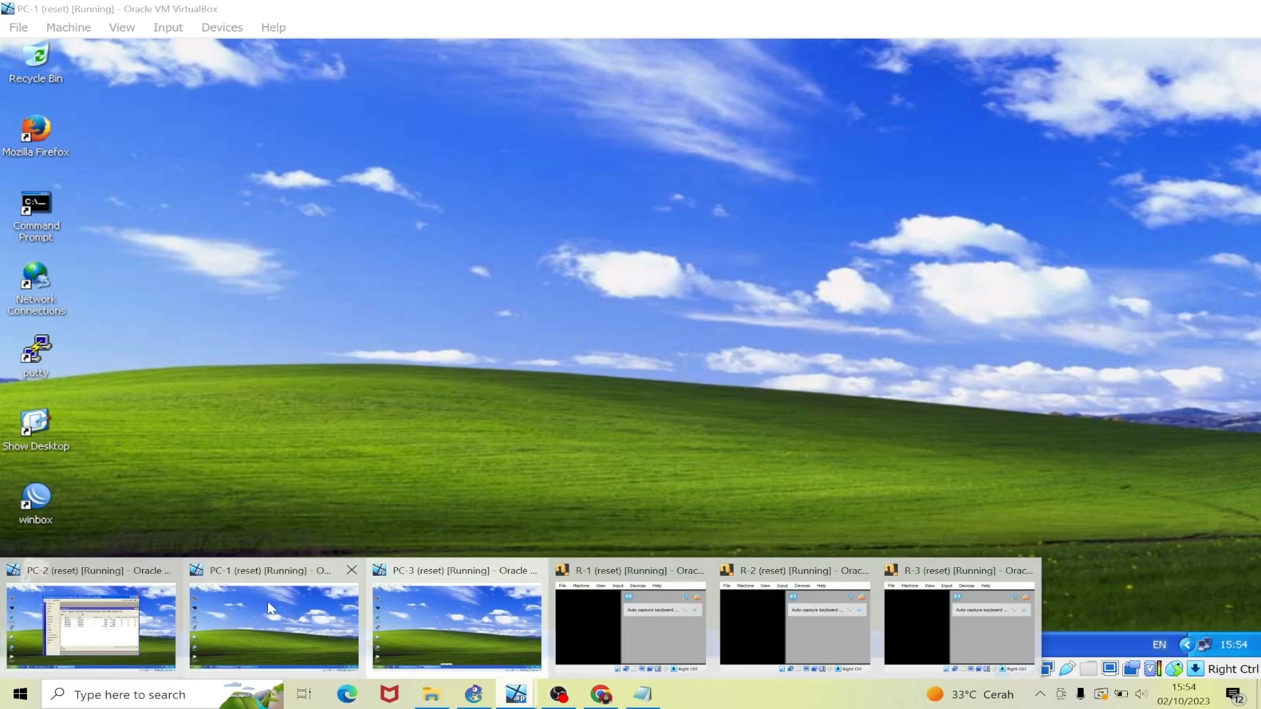
left_click(268, 603)
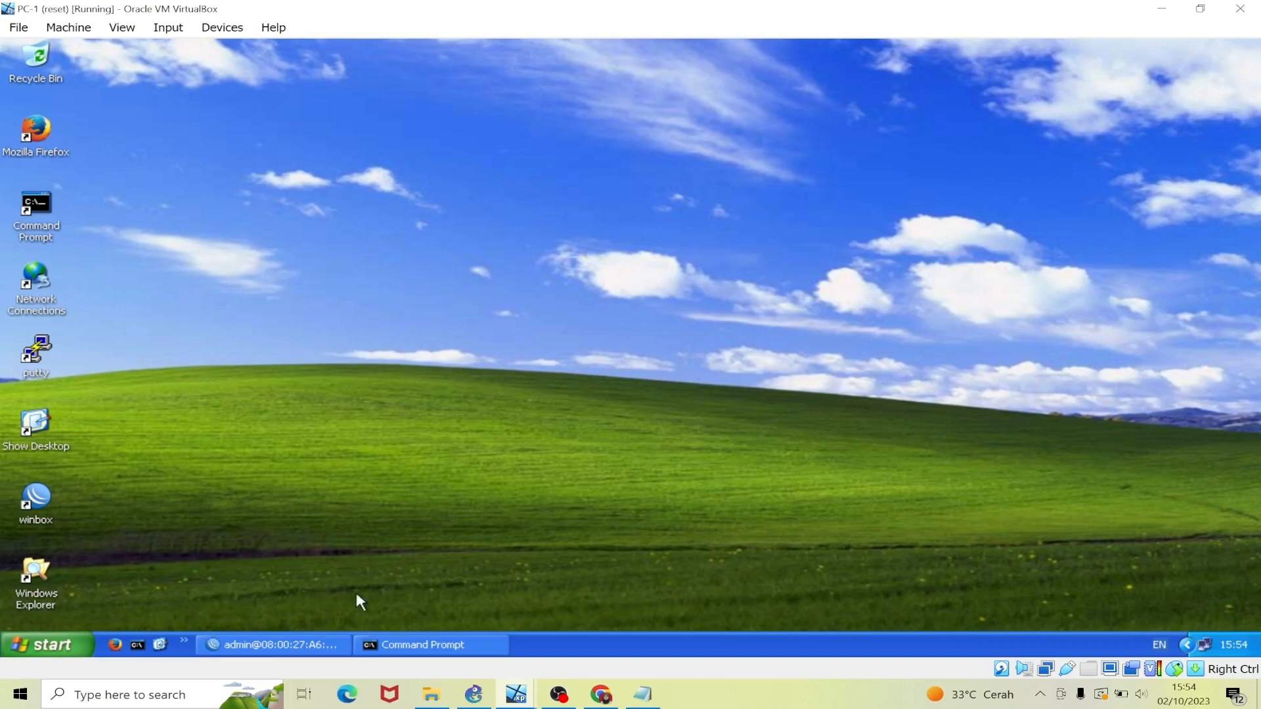
left_click(465, 647)
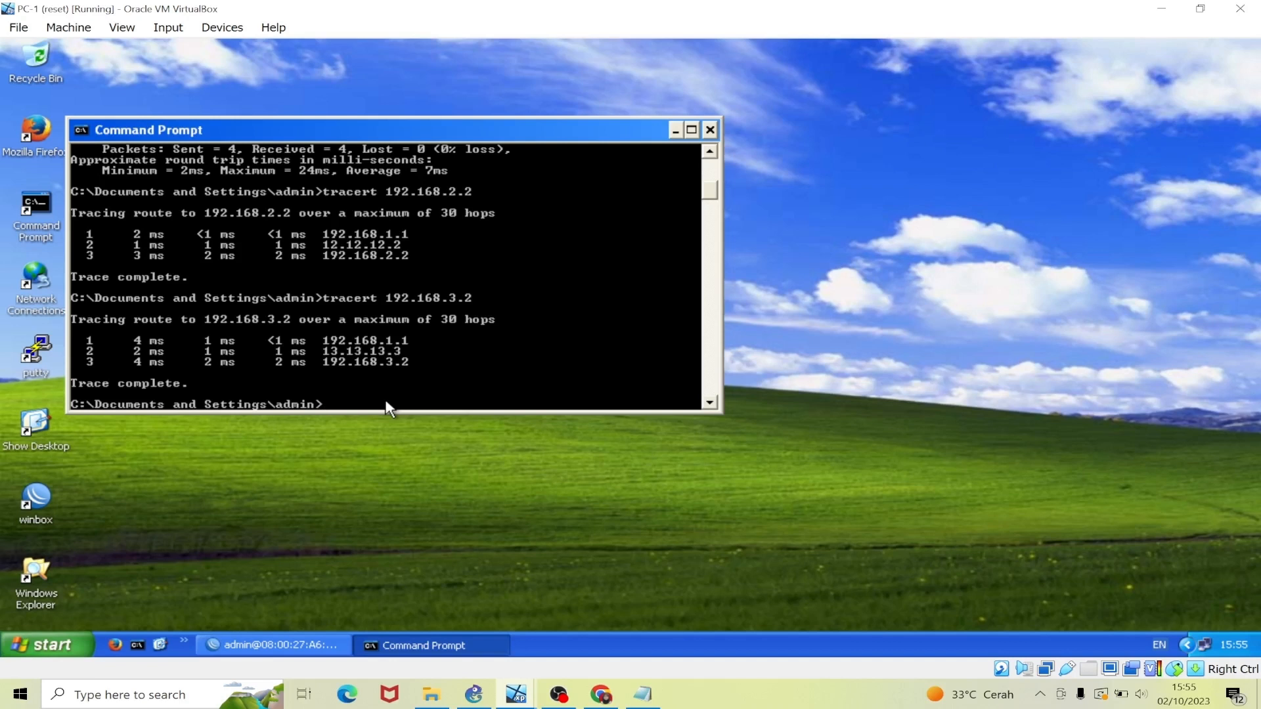
type("tracert 192.168.3")
key("Return")
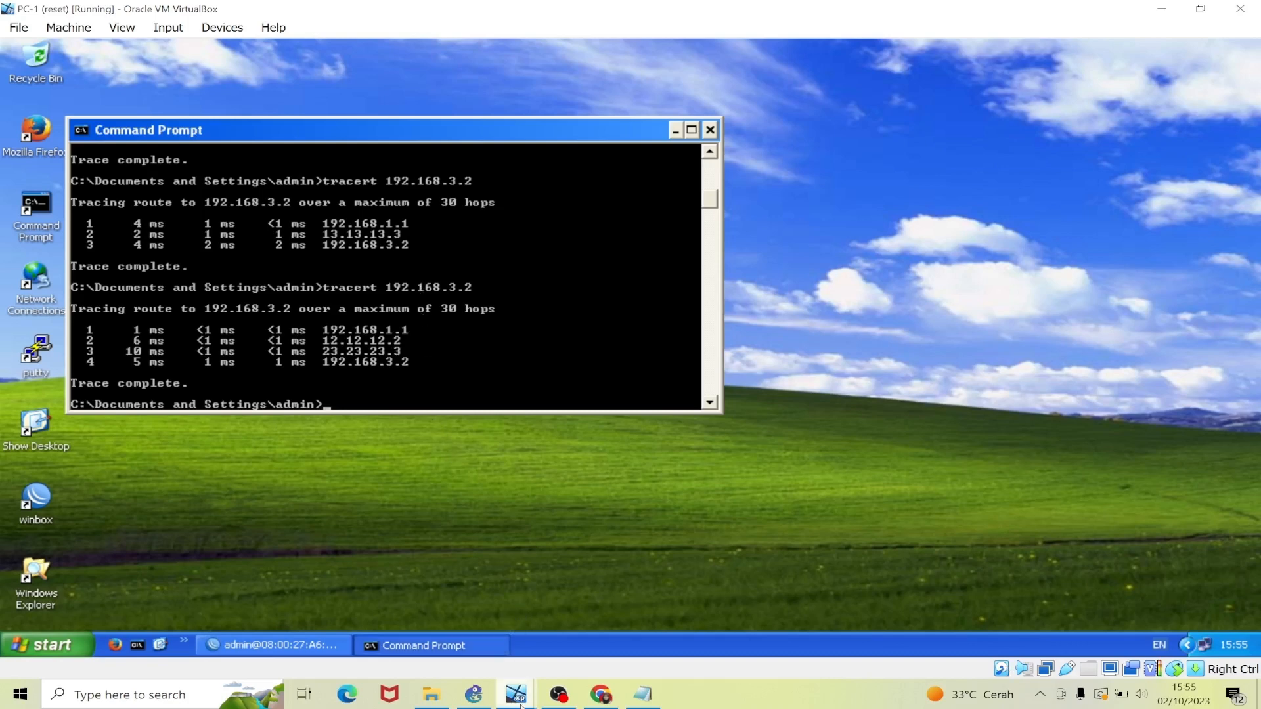
Trace the route from PC-3 to PC-1 by running "tracert 192.168.1.2" in PC-3's Command Prompt
mouse_move(519, 701)
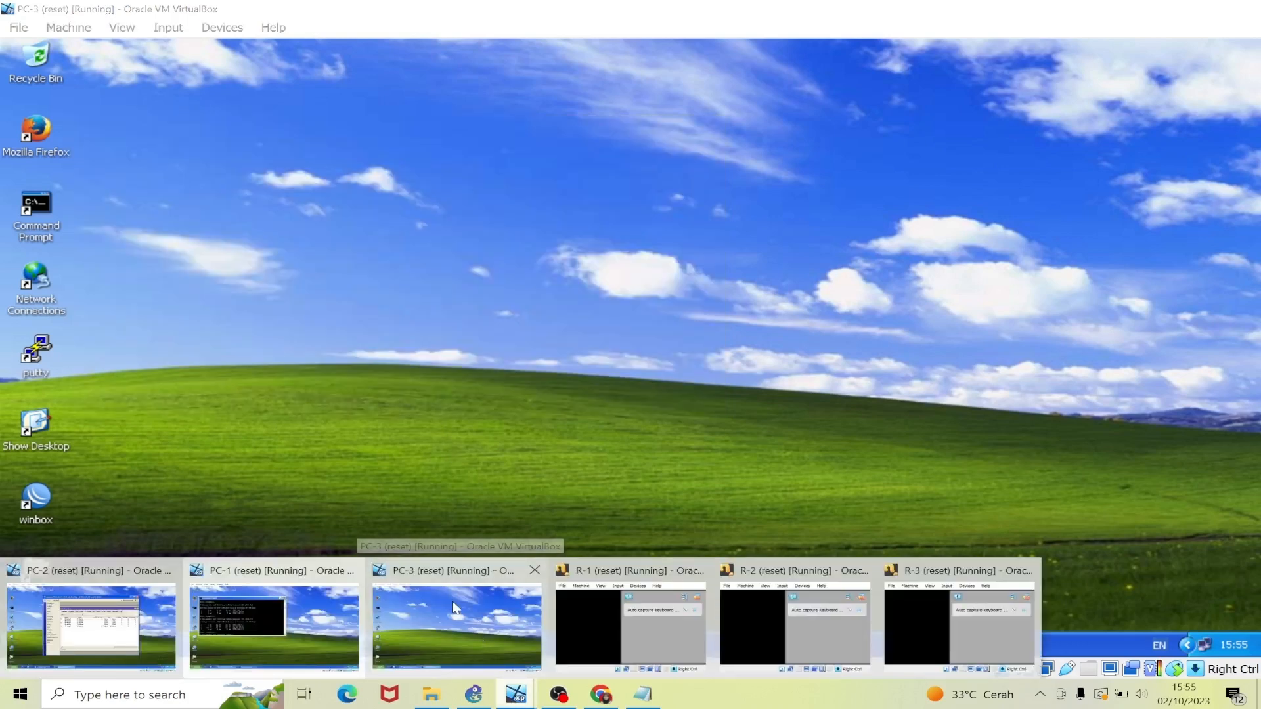
left_click(456, 607)
left_click(408, 645)
type("tracert")
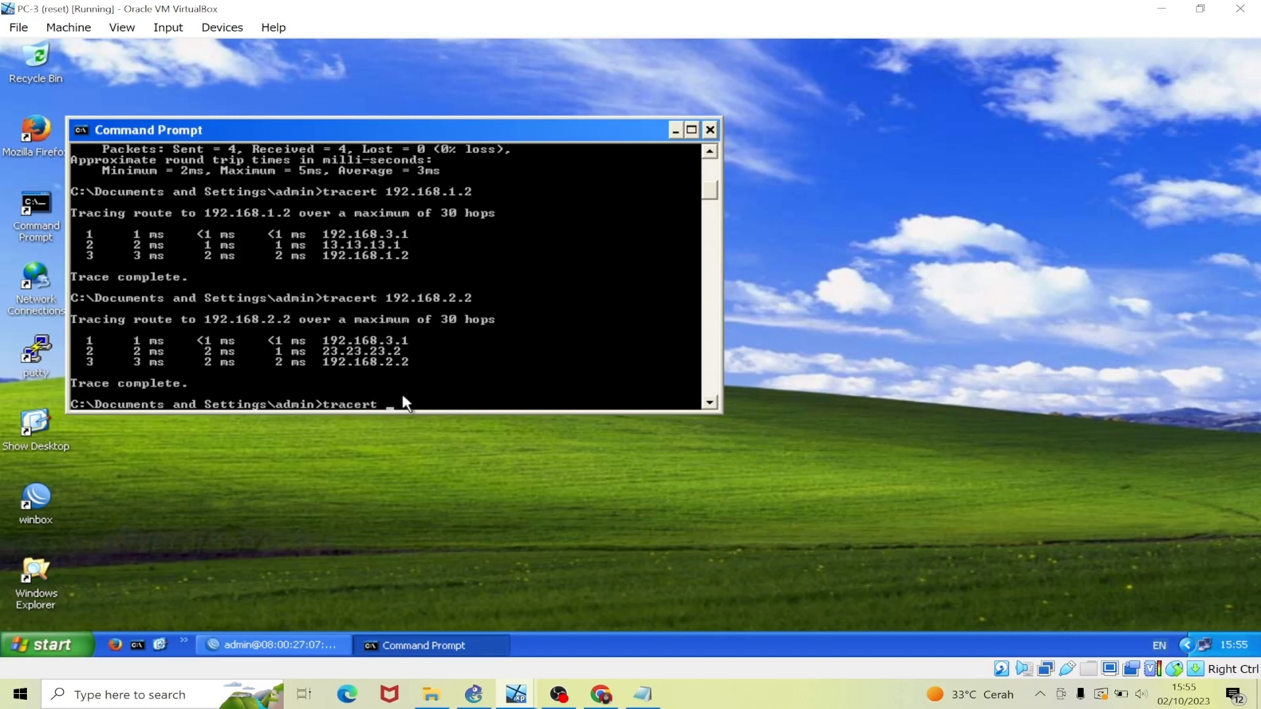
type("192.168.1.2")
key("Return")
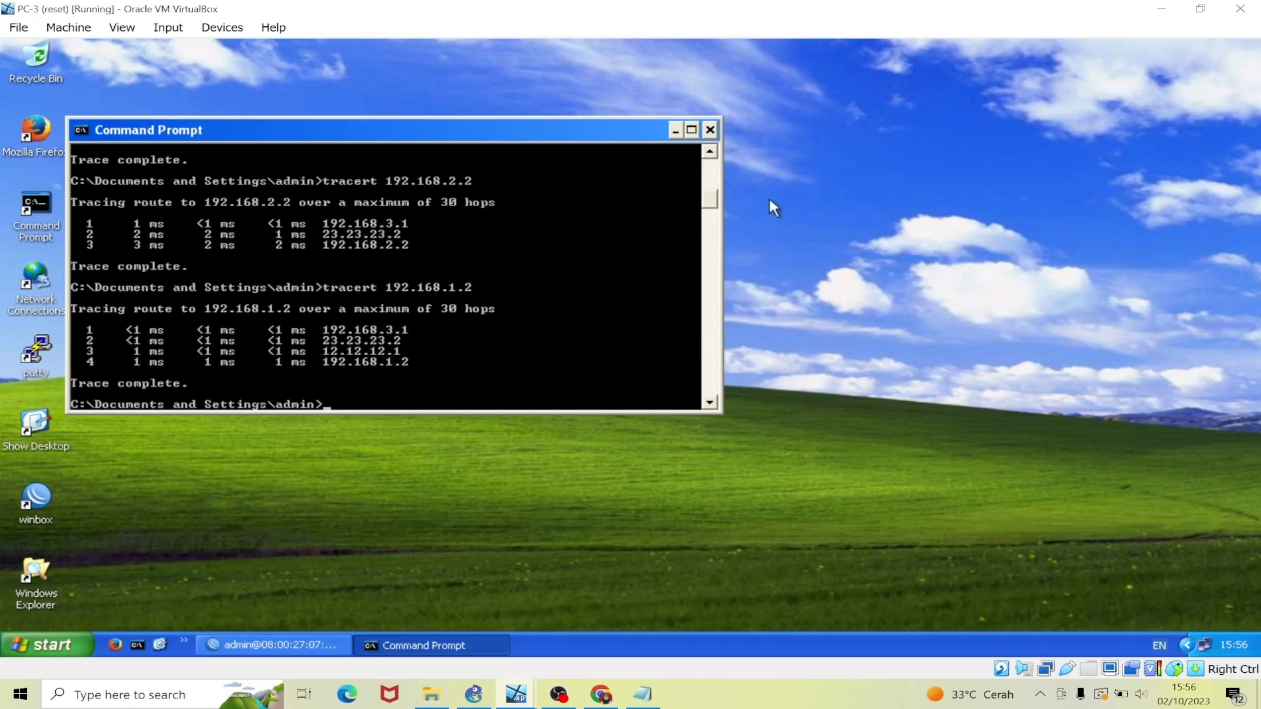
Compare the earlier and latest traces to 192.168.1.2 in PC-3's Command Prompt, minimize it and return to GNS3
left_click_drag(715, 206, 715, 201)
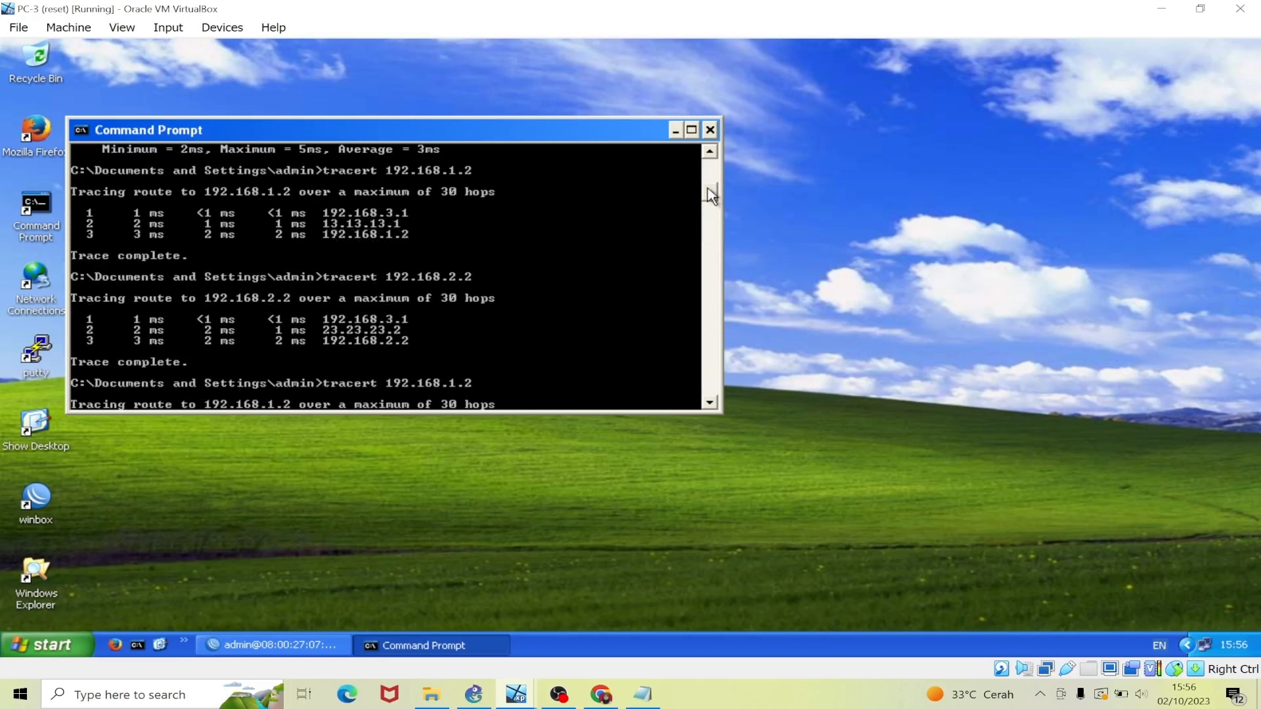
scroll(713, 204, "down", 1)
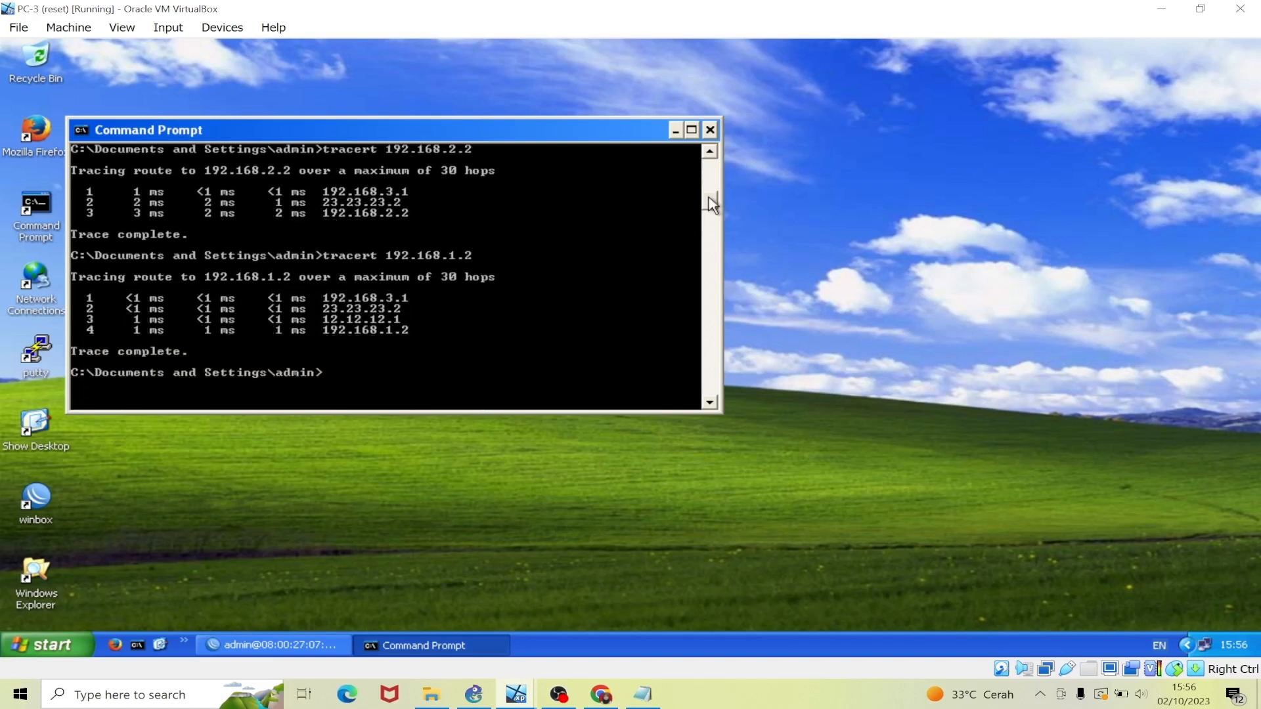
scroll(714, 208, "down", 1)
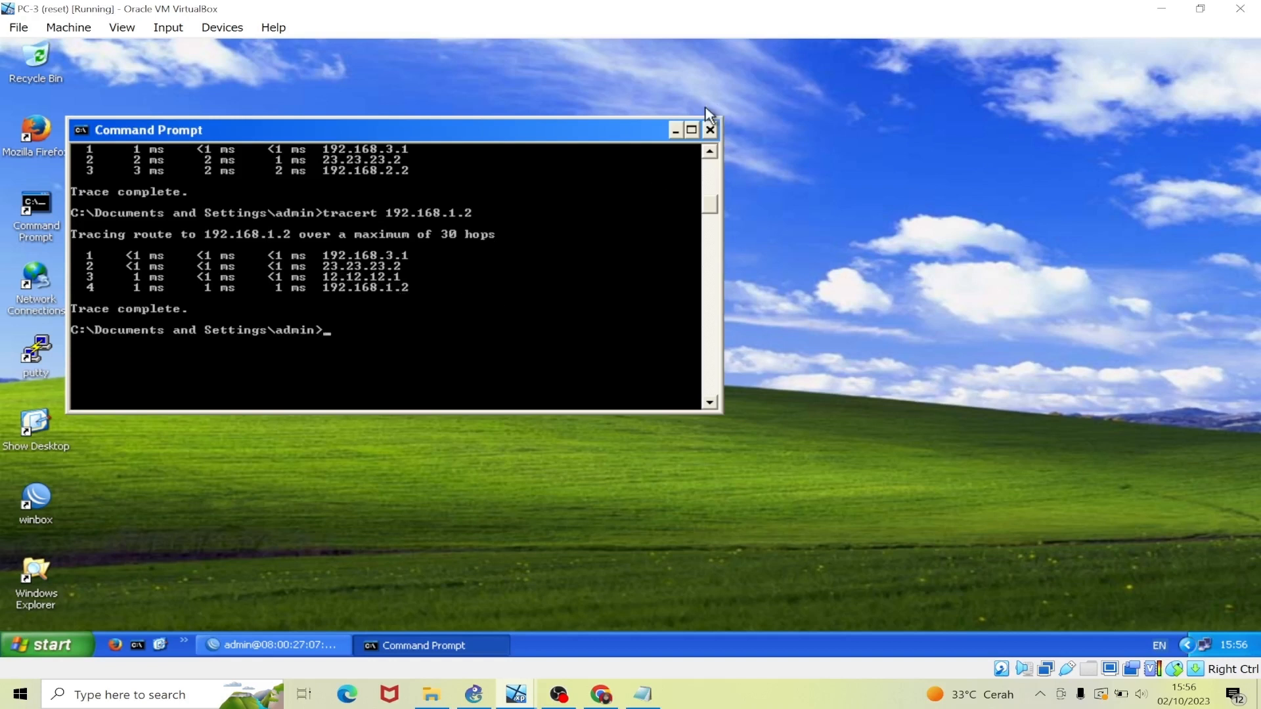
left_click(677, 131)
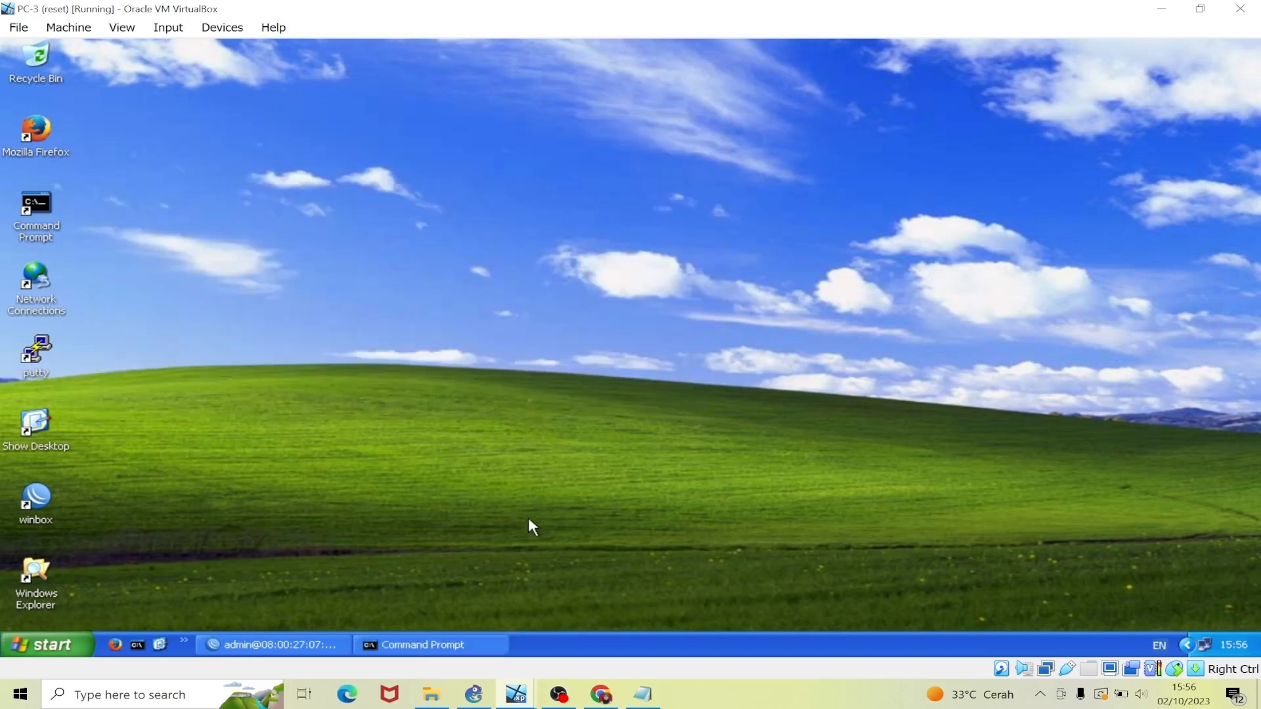
left_click(474, 694)
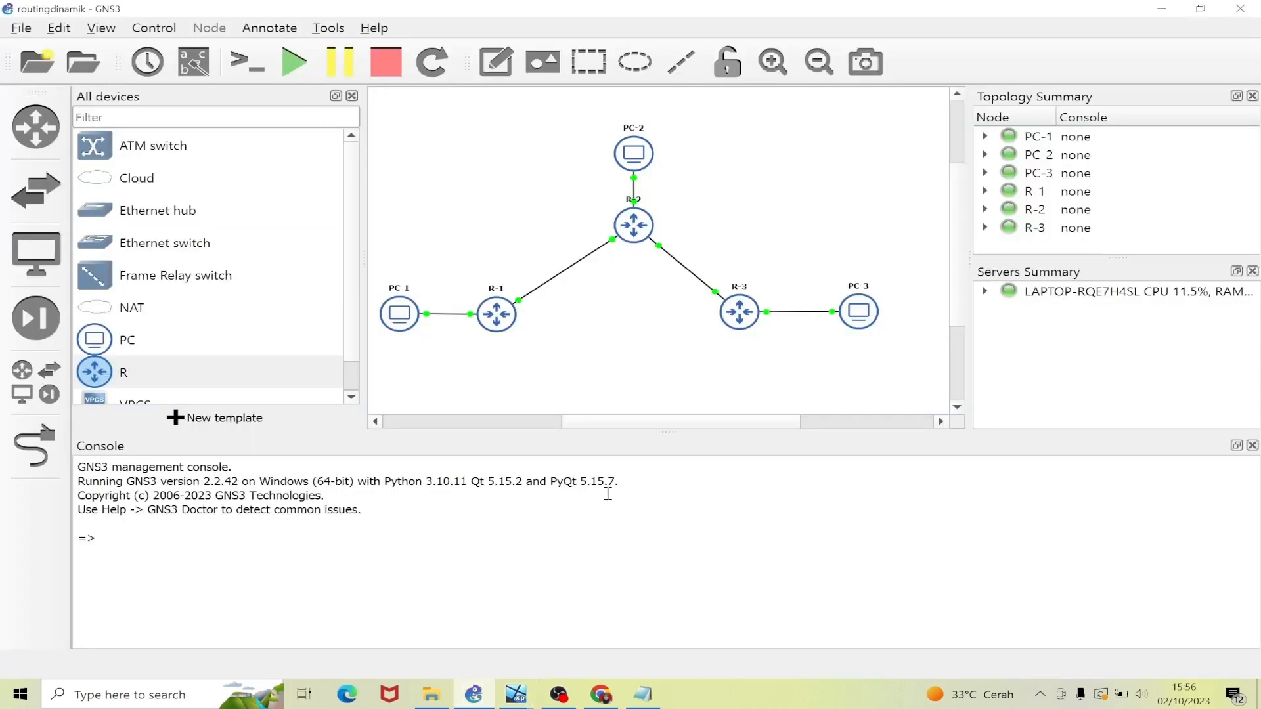